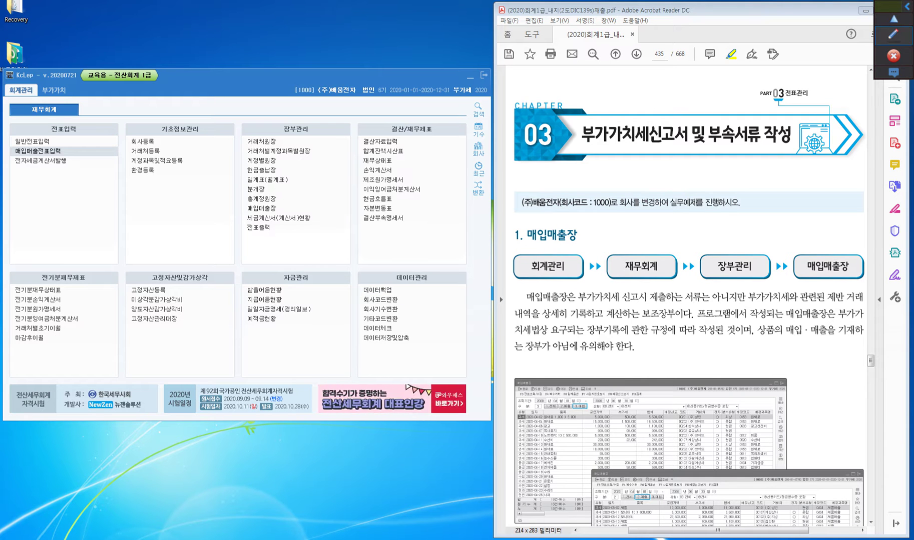
# Frame the 매입매출전표입력 entry under 전표입력 with a green rectangle using the screen annotation tool
pyautogui.click(889, 25)
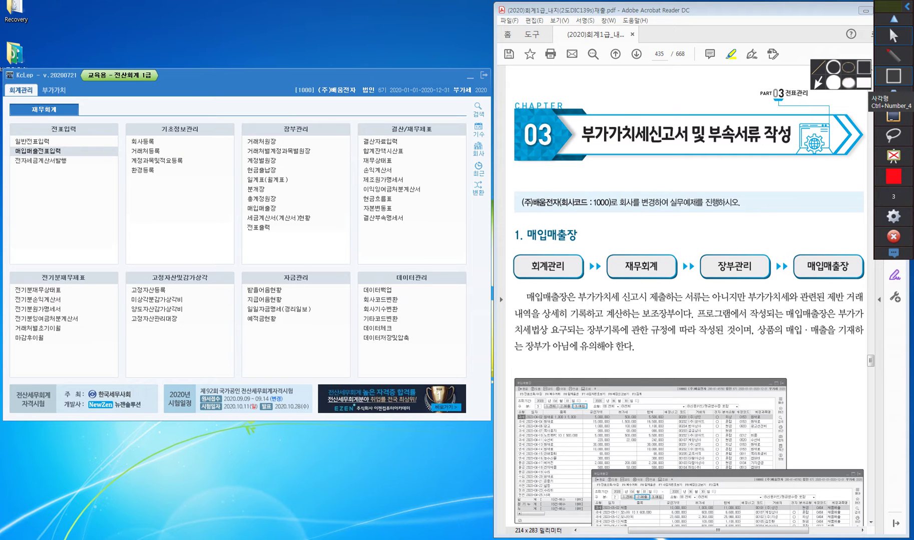
pyautogui.click(893, 76)
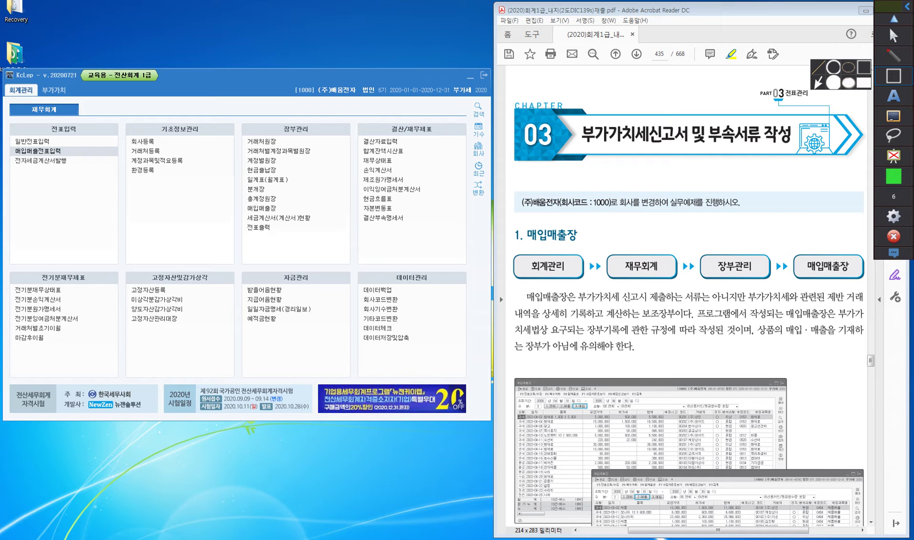
pyautogui.moveTo(6, 141)
pyautogui.mouseDown()
pyautogui.moveTo(27, 162)
pyautogui.moveTo(93, 162)
pyautogui.mouseUp()
pyautogui.press('ctrl')
pyautogui.press('ctrl')
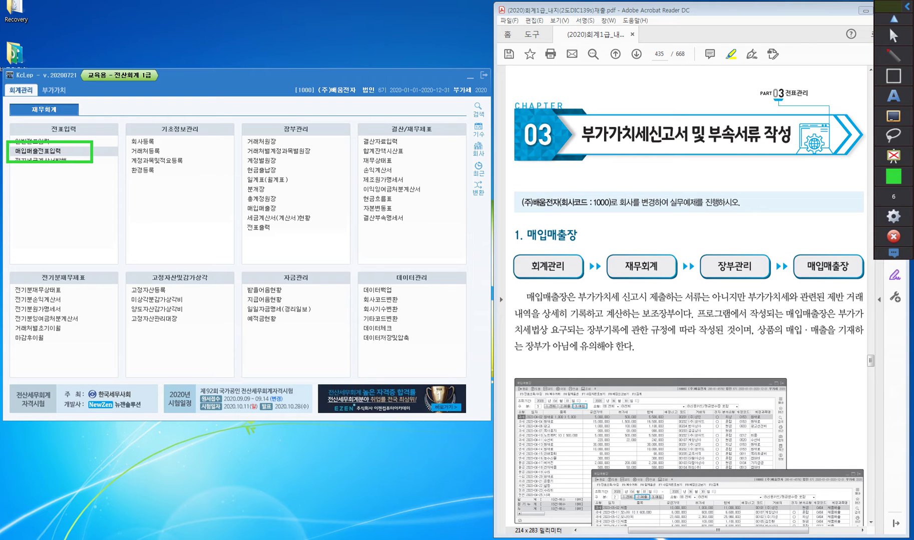
# Draw a red arrow from 매입매출전표입력 to 매입매출장 under 장부관리 and frame 매입매출장 with a green rectangle
pyautogui.click(893, 55)
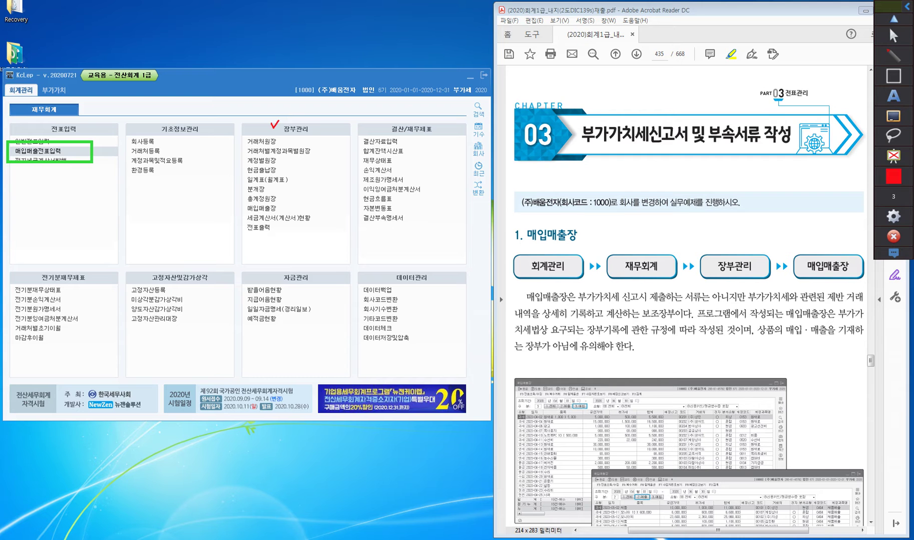
pyautogui.moveTo(85, 166)
pyautogui.mouseDown()
pyautogui.moveTo(111, 212)
pyautogui.moveTo(152, 232)
pyautogui.moveTo(239, 212)
pyautogui.mouseUp()
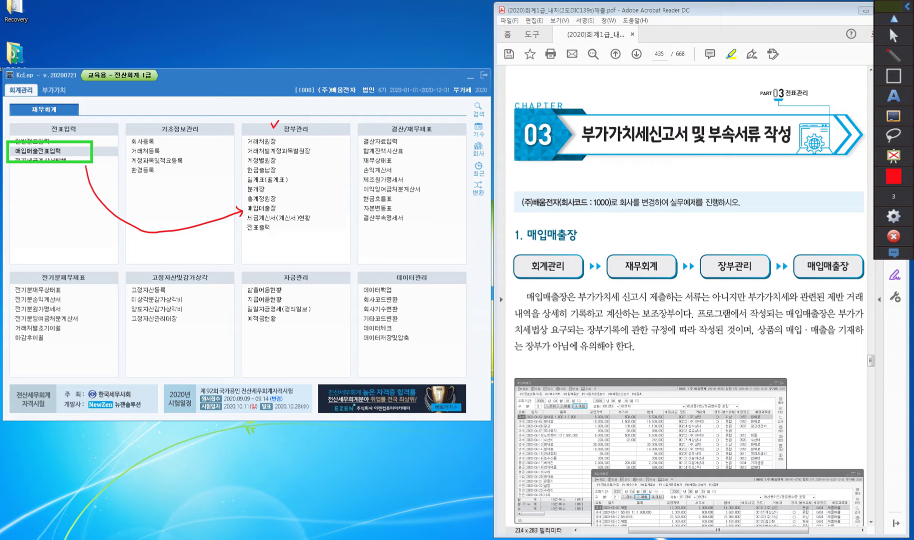
pyautogui.click(893, 76)
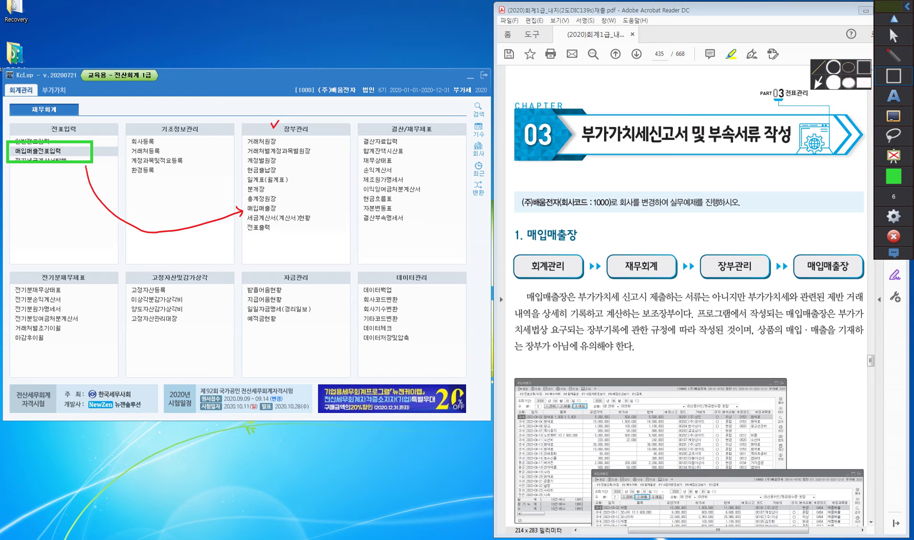
pyautogui.moveTo(241, 199)
pyautogui.mouseDown()
pyautogui.moveTo(247, 221)
pyautogui.moveTo(305, 221)
pyautogui.mouseUp()
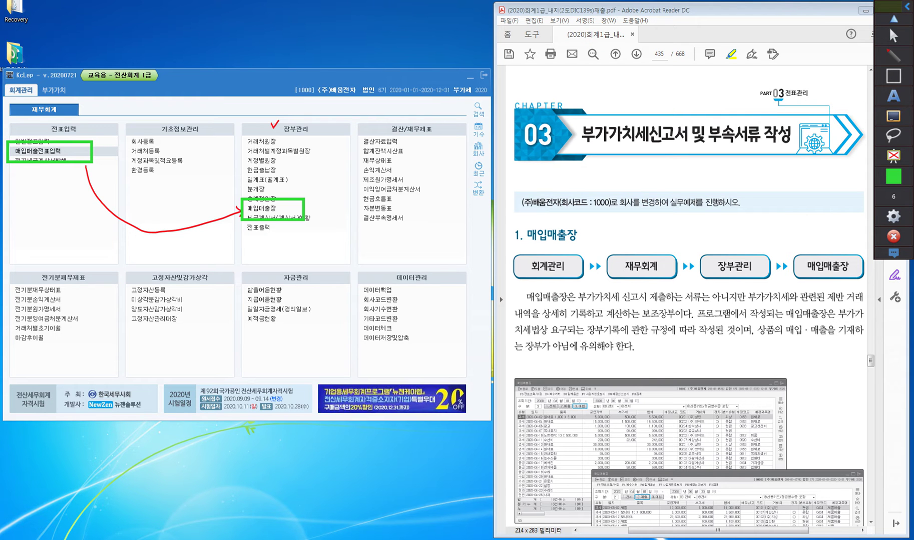
pyautogui.press('ctrl')
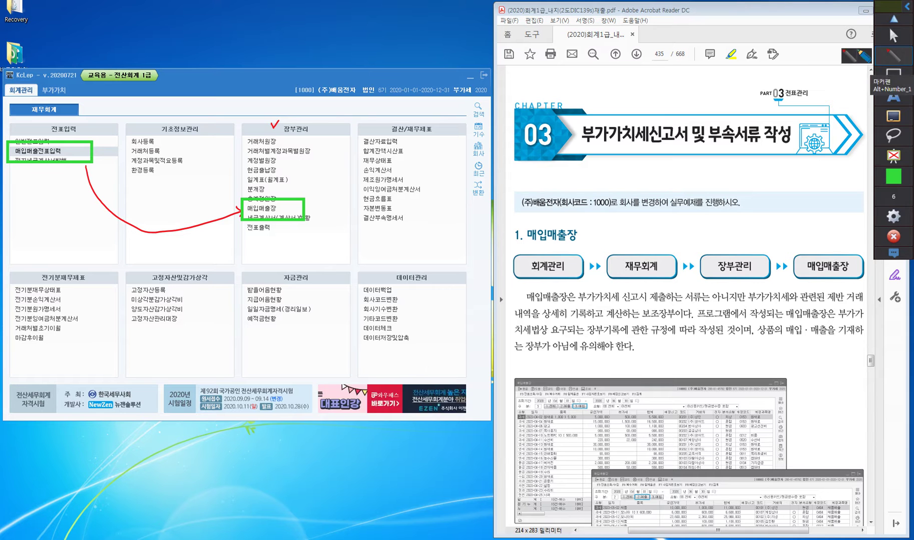
# Clear all drawn annotations from the screen
pyautogui.moveTo(893, 115)
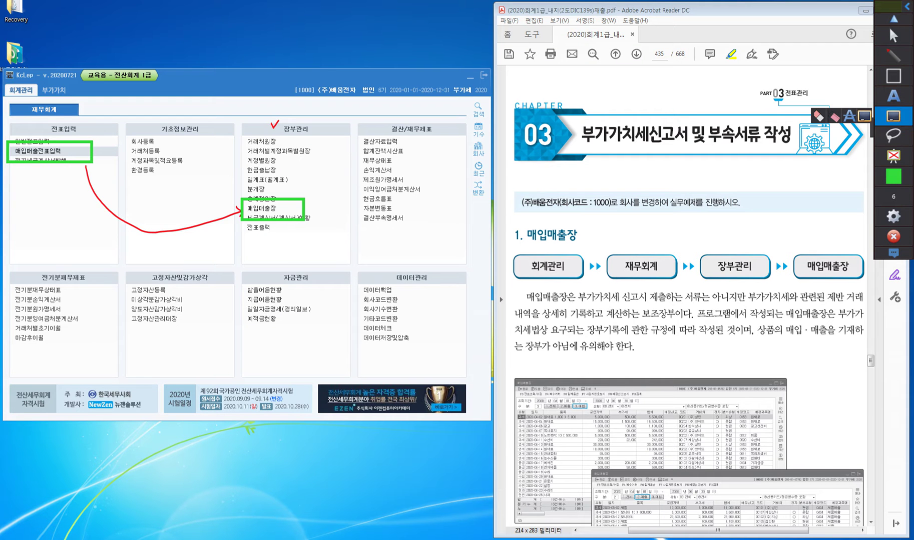
pyautogui.click(893, 116)
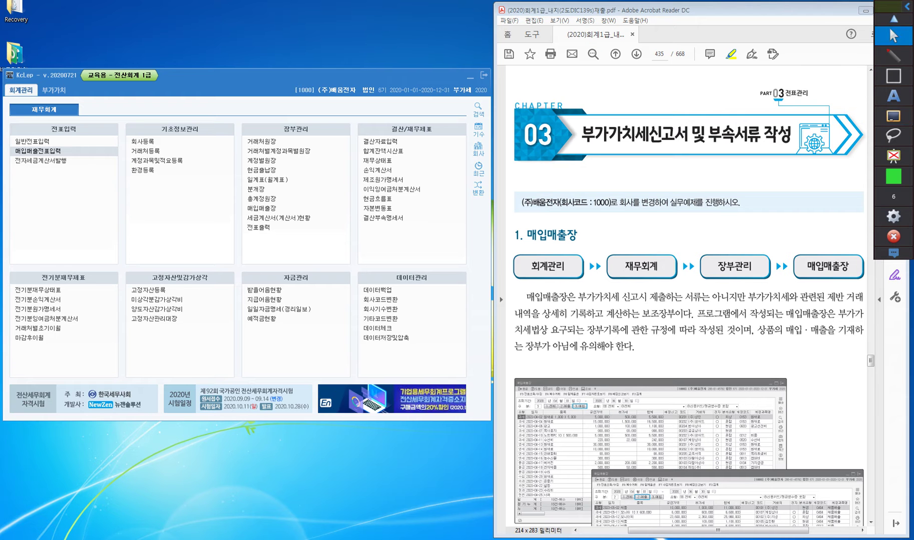
# Open the 매입매출장 ledger from the 장부관리 group
pyautogui.scroll(-3, 688, 301)
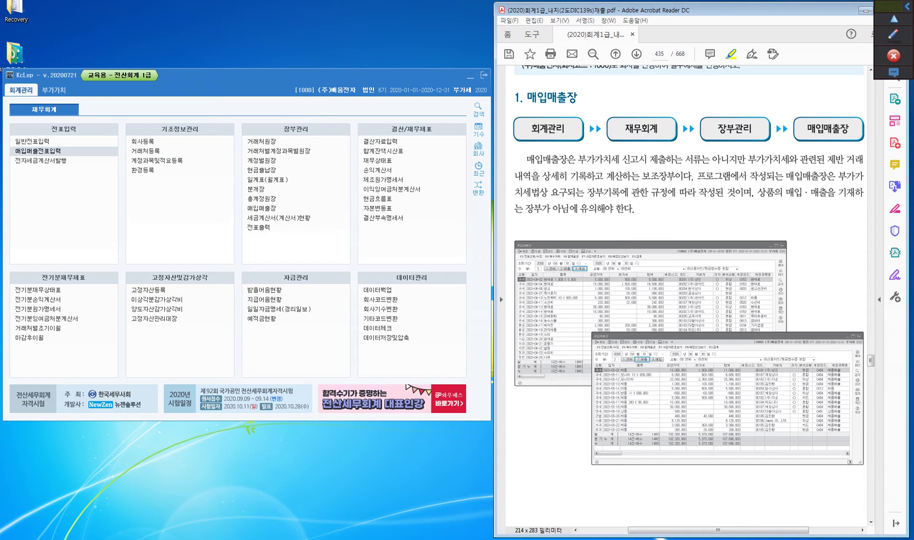
pyautogui.click(59, 112)
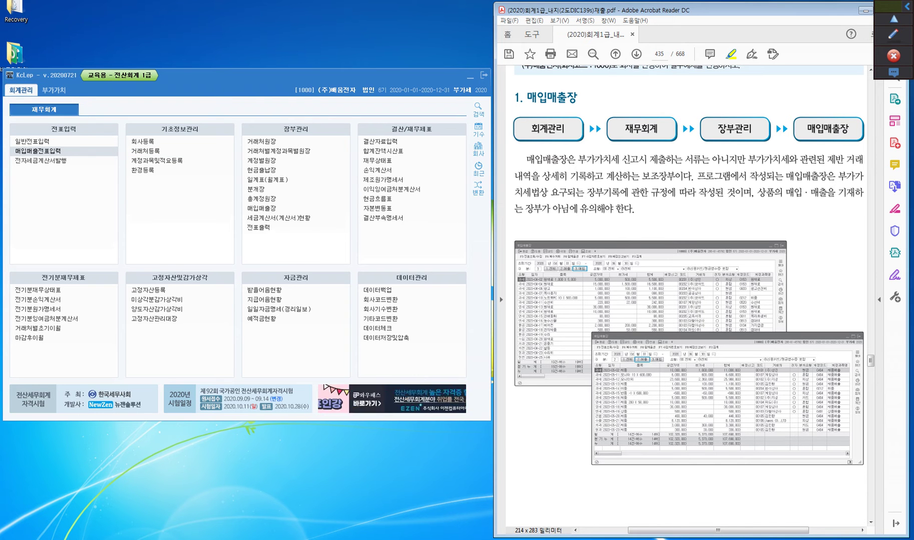
pyautogui.press('ctrl')
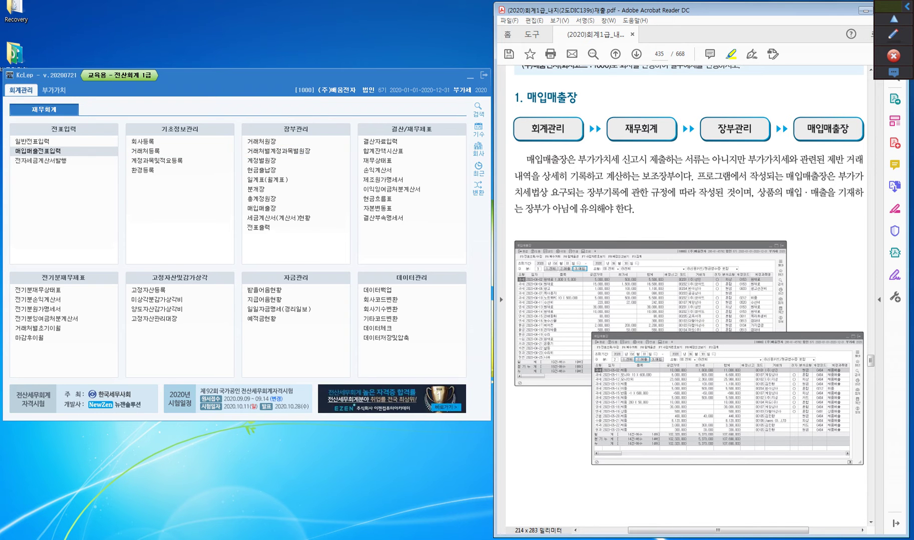
pyautogui.press('ctrl')
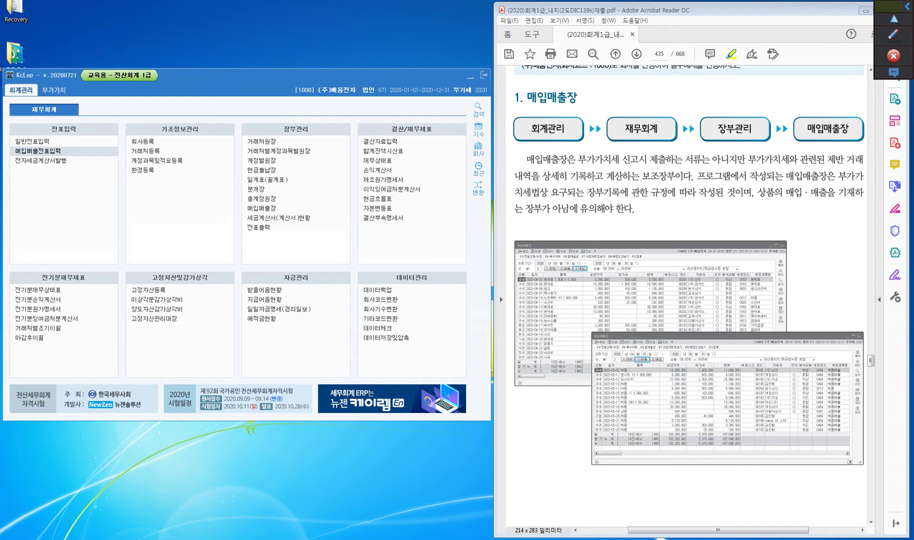
pyautogui.click(261, 208)
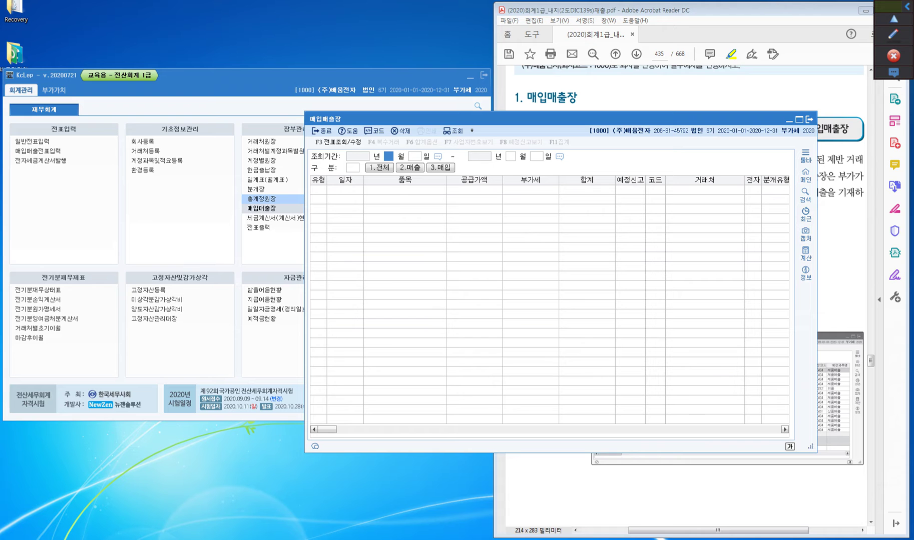
# Set the ledger's inquiry period to 2020-04-01 through 2020-06-30
pyautogui.write('04')
pyautogui.write('01')
pyautogui.write('06')
pyautogui.write('30')
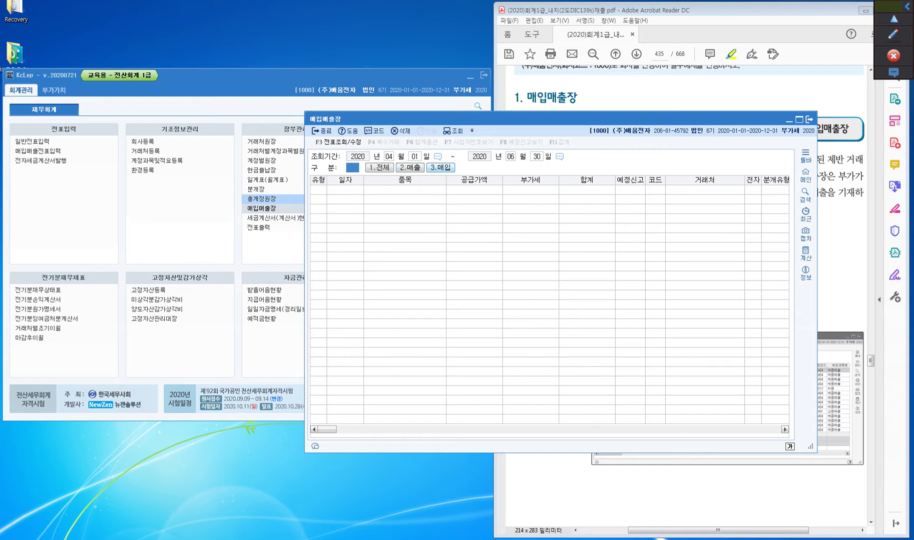
# Query the sales entries (2.매출) of type 12.영세 for the period
pyautogui.click(378, 168)
pyautogui.click(410, 167)
pyautogui.click(442, 168)
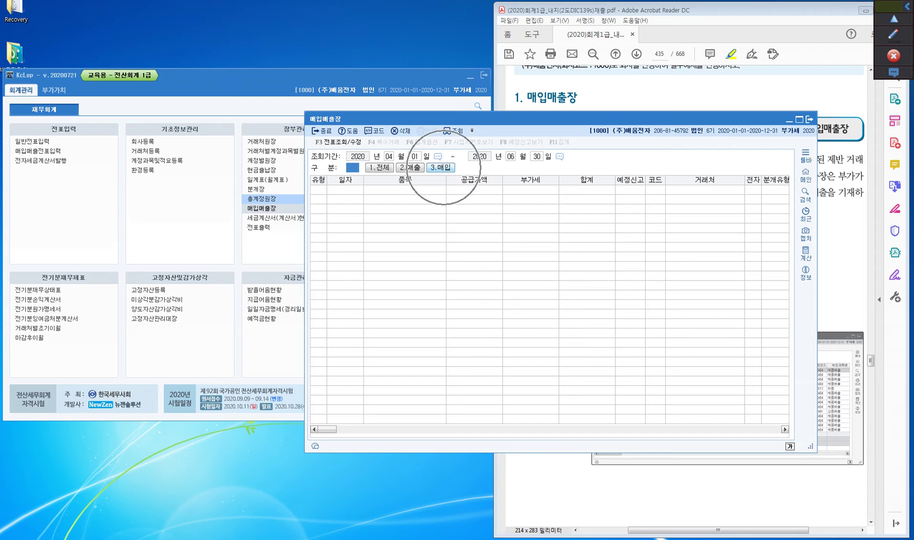
pyautogui.click(410, 167)
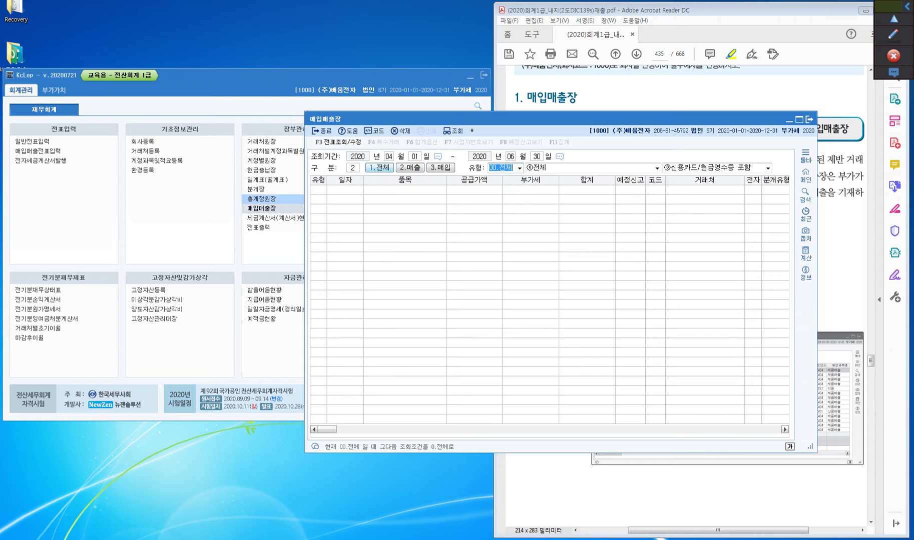
pyautogui.click(407, 167)
pyautogui.click(519, 167)
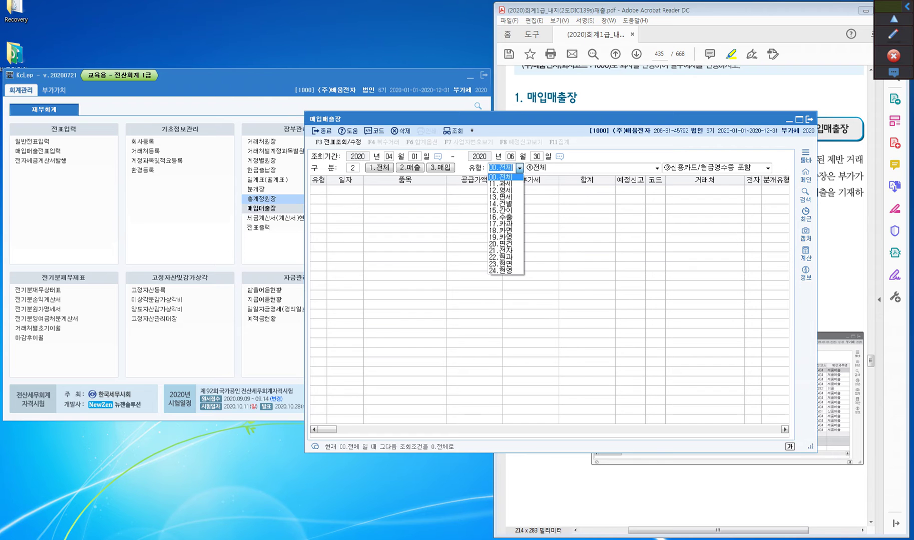
pyautogui.click(505, 190)
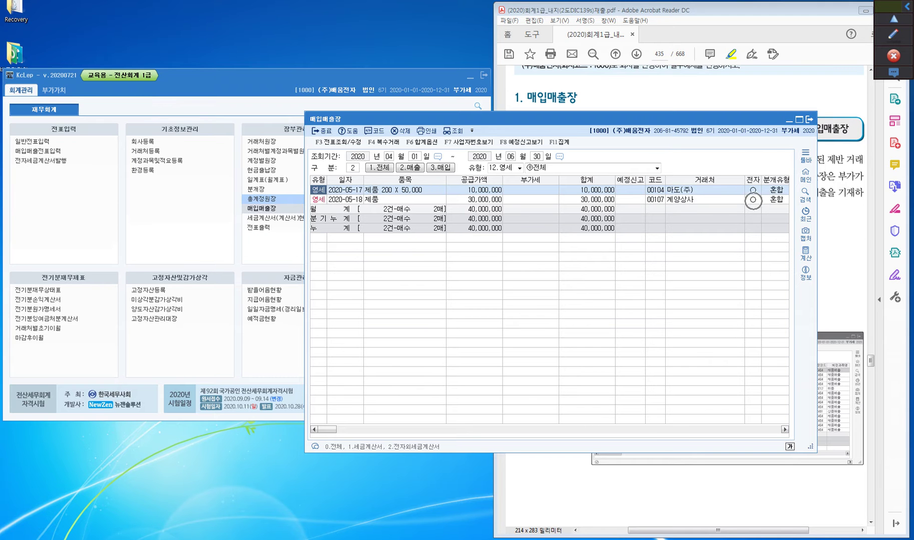
# Examine the 분개유형 and remaining columns of the 12.영세 sales entries
pyautogui.click(775, 190)
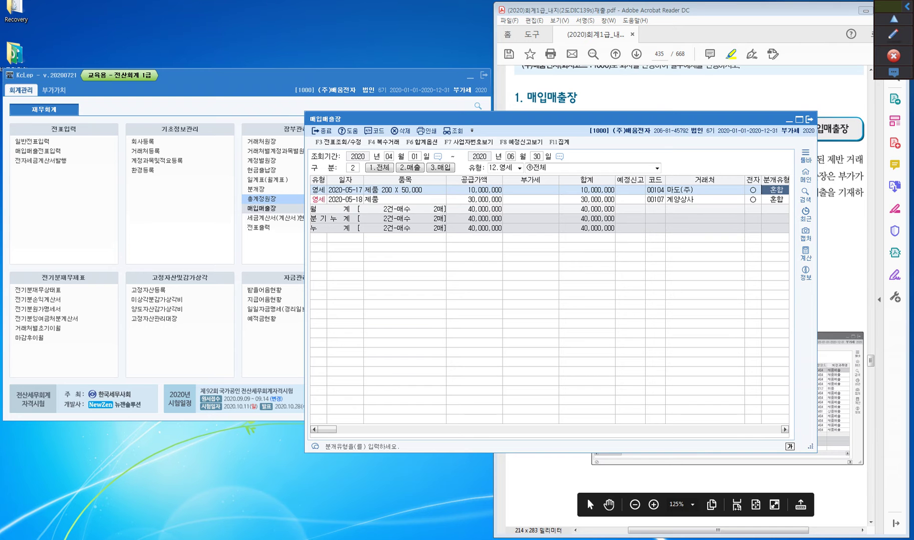
pyautogui.click(799, 120)
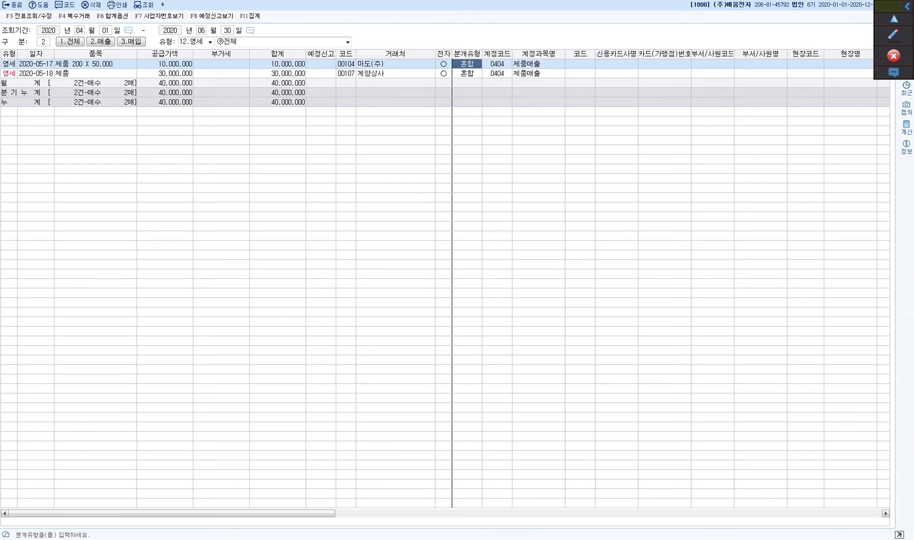
pyautogui.moveTo(770, 0); pyautogui.dragTo(712, 102)
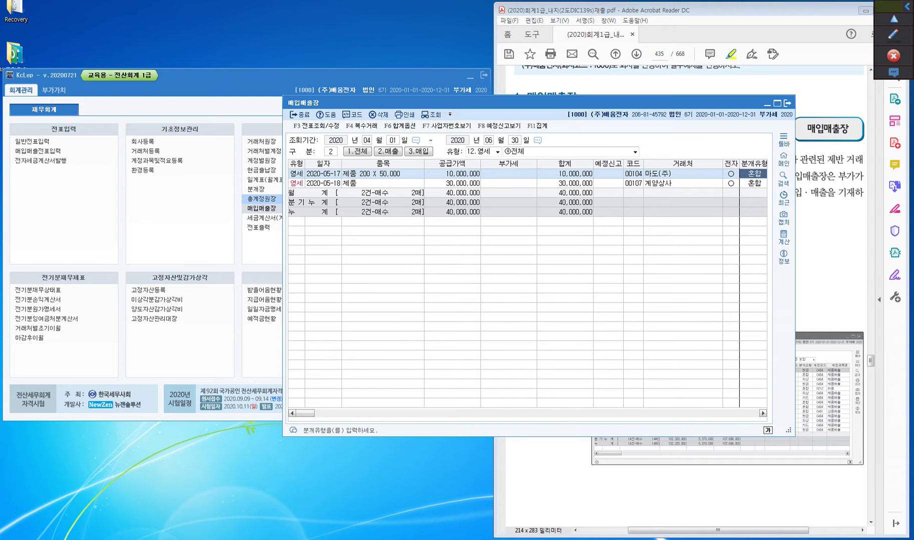
pyautogui.click(303, 413)
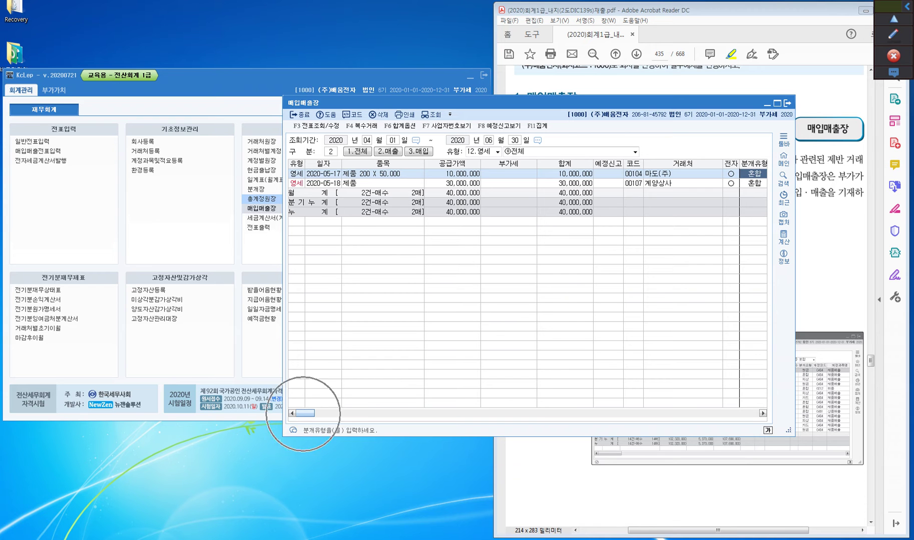
pyautogui.moveTo(305, 413); pyautogui.dragTo(498, 413)
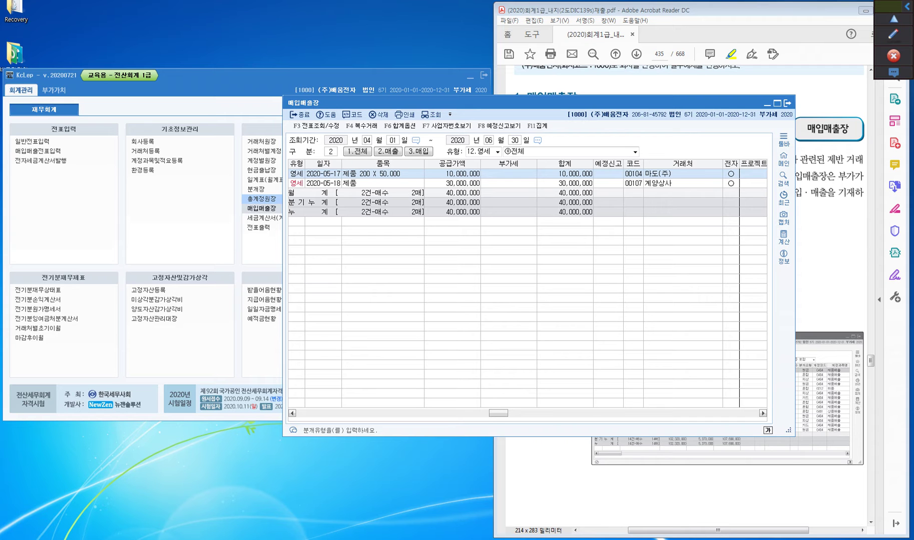
pyautogui.moveTo(498, 413); pyautogui.dragTo(304, 413)
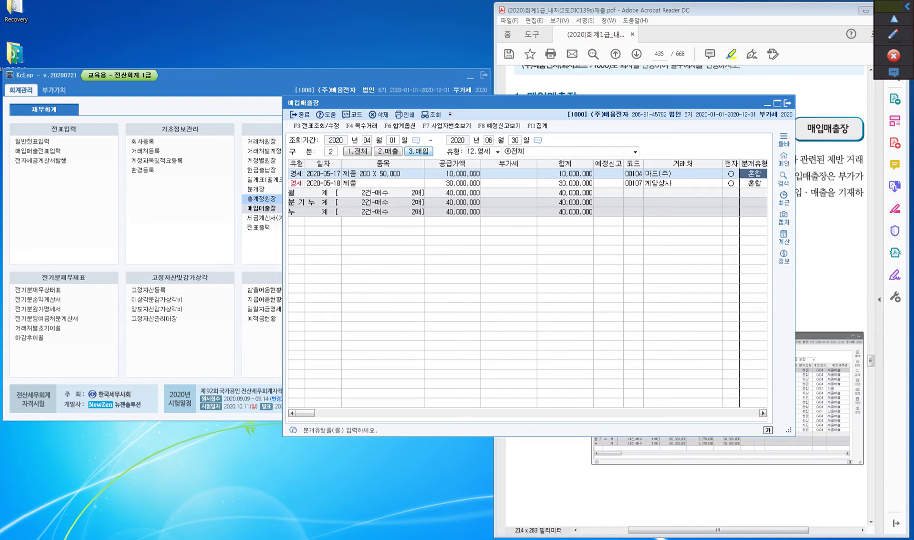
# Query the purchase entries (3.매입) with type 00.전체, invoice scope 전체 and 신용카드/현금영수증 포함
pyautogui.click(418, 151)
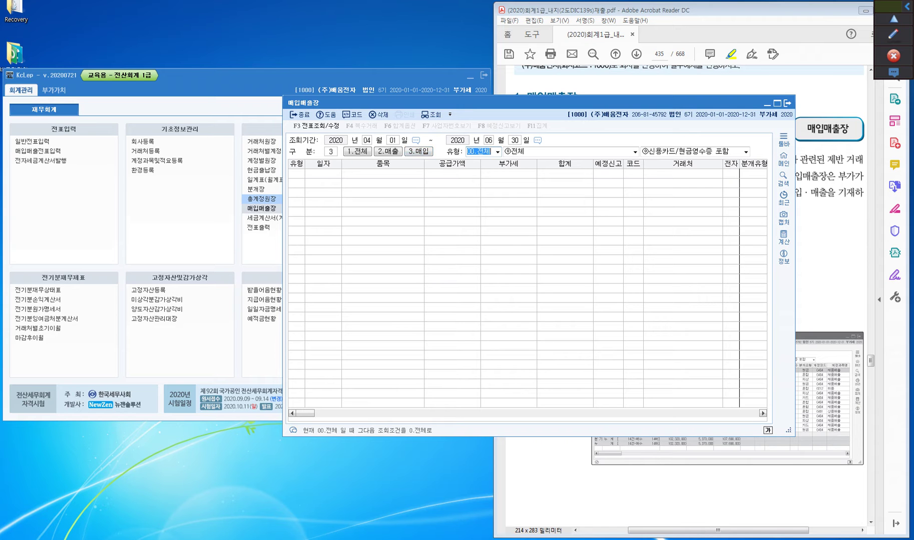
pyautogui.press('Return')
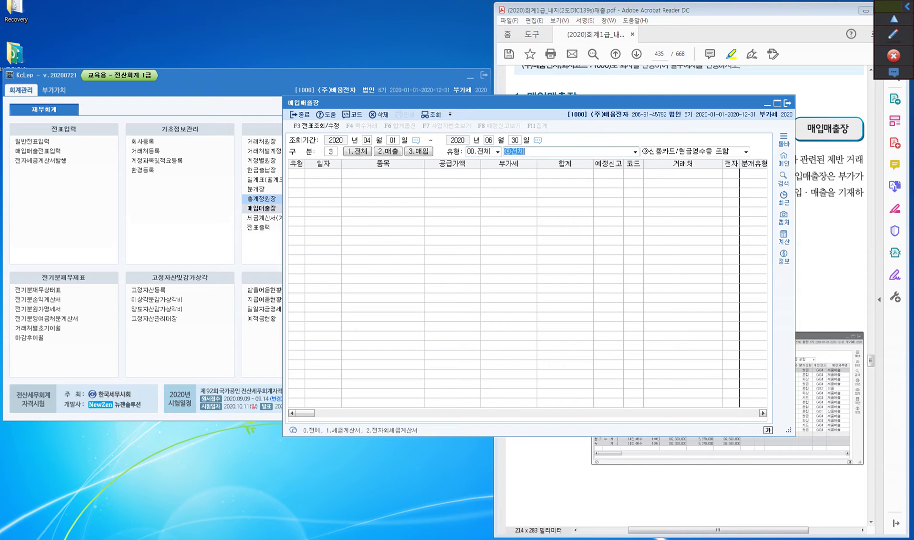
pyautogui.press('Return')
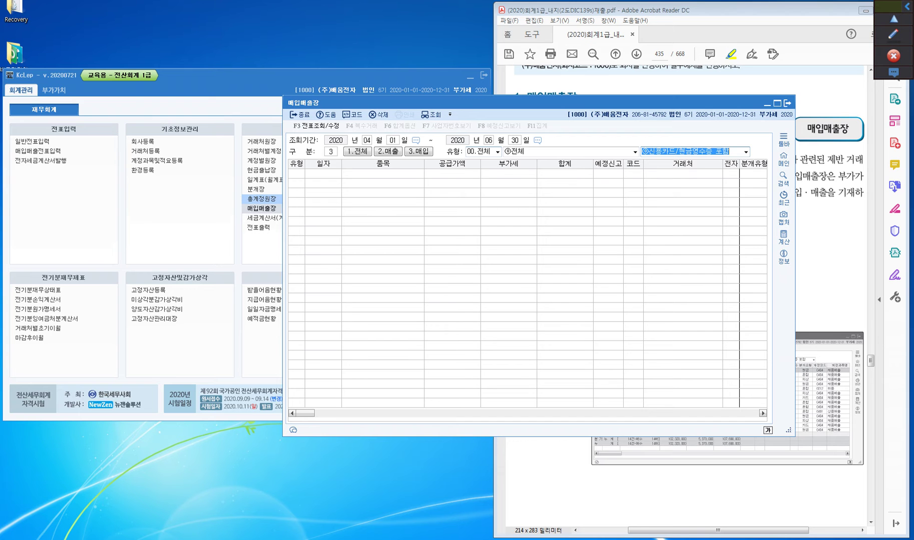
pyautogui.press('Return')
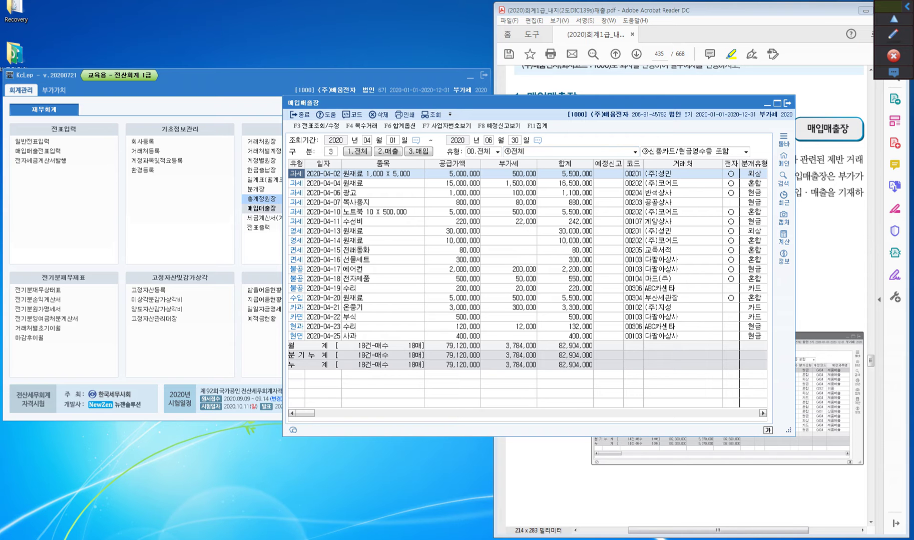
pyautogui.press('ctrl')
pyautogui.press('ctrl')
pyautogui.press('ctrl')
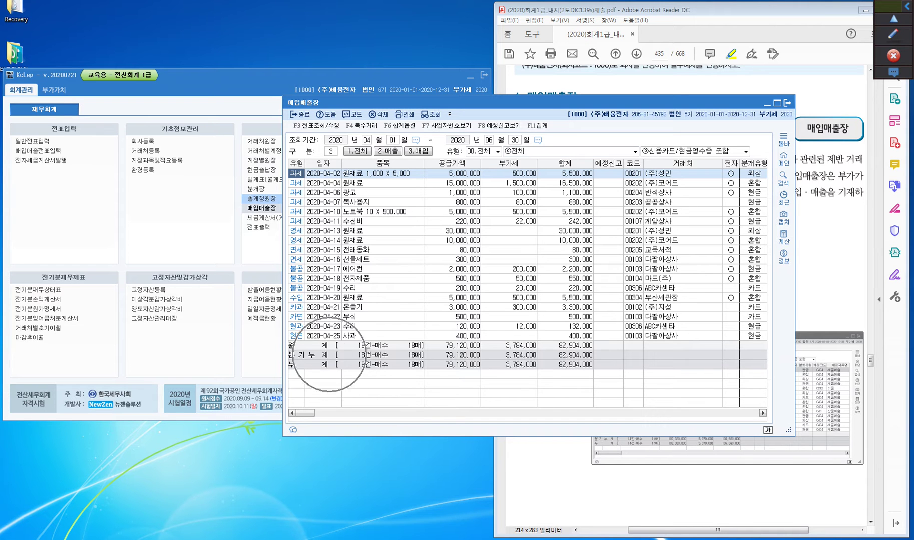
pyautogui.press('ctrl')
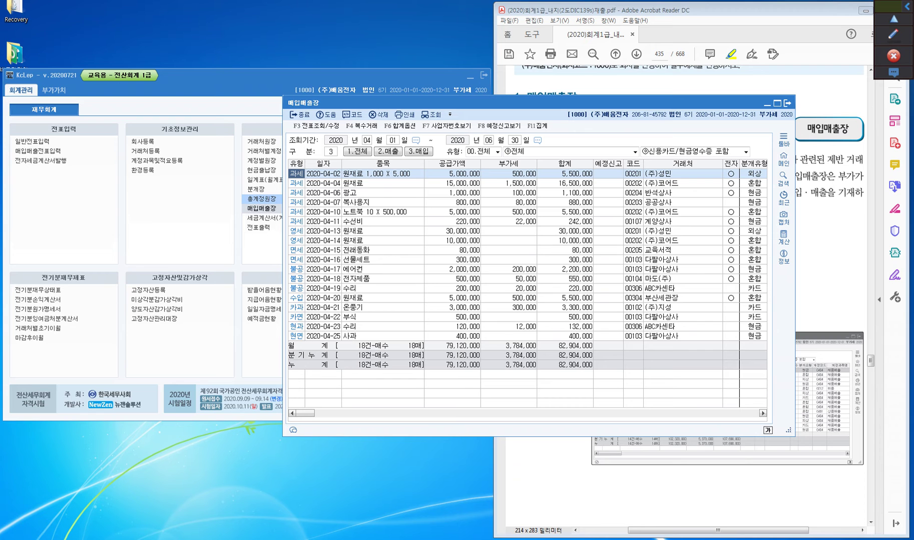
pyautogui.press('ctrl')
pyautogui.press('ctrl')
# Restrict the purchase ledger inquiry to entries of type 54.불공
pyautogui.click(497, 151)
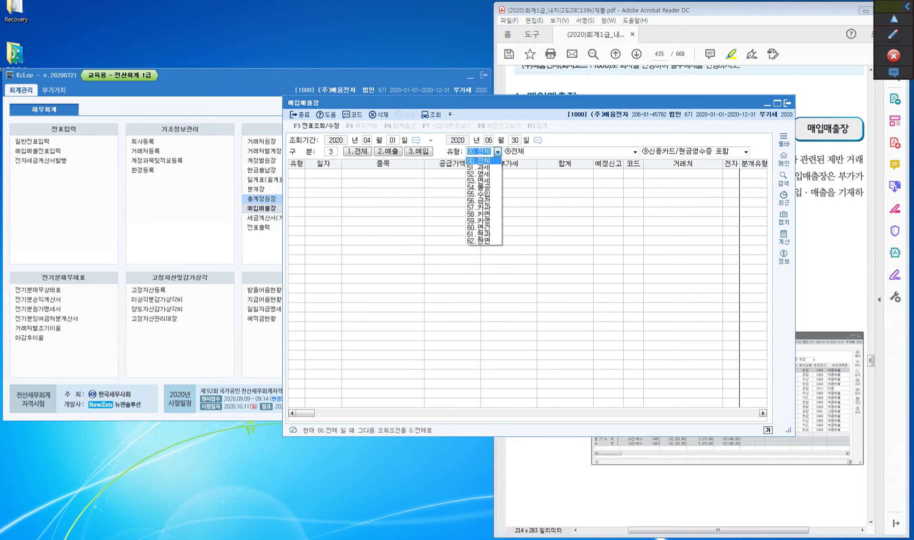
pyautogui.press('Down')
pyautogui.press('Down')
pyautogui.press('Down')
pyautogui.press('Down')
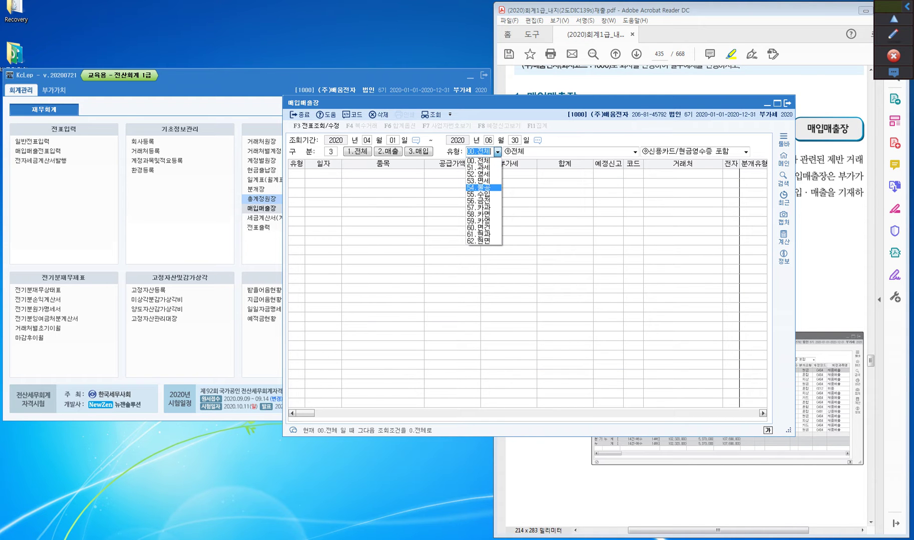
pyautogui.press('Return')
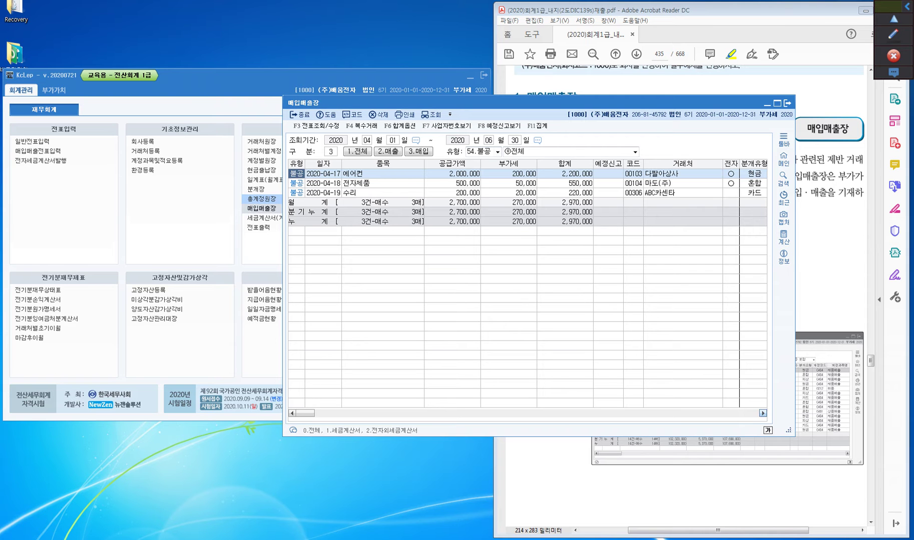
# Examine the 계정과목, 분개유형 and remaining columns of the 54.불공 purchase entries
pyautogui.click(762, 414)
pyautogui.click(763, 414)
pyautogui.click(762, 413)
pyautogui.click(762, 413)
pyautogui.moveTo(363, 413); pyautogui.dragTo(343, 413)
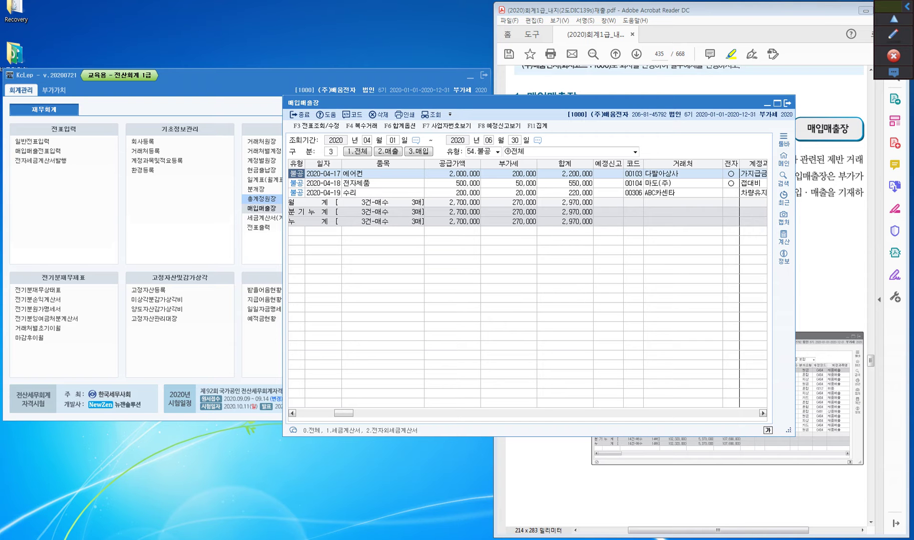
# Query the purchase entries of type 61.현과 and inspect the voucher lines behind the 수리 entry
pyautogui.click(496, 151)
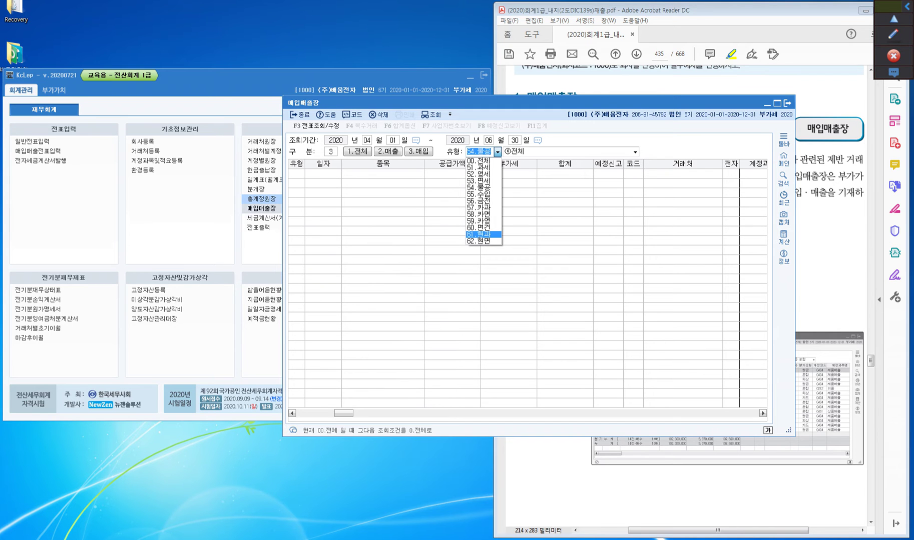
pyautogui.click(478, 234)
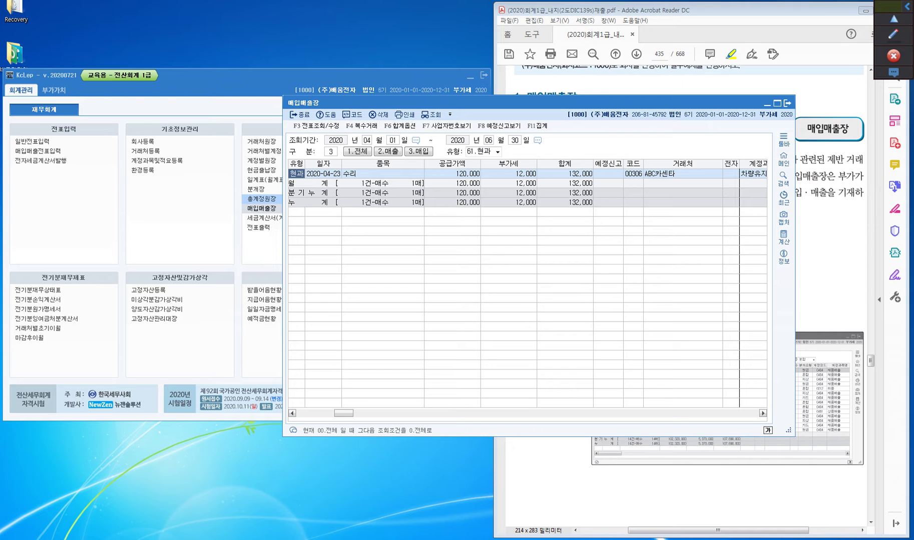
pyautogui.click(453, 173)
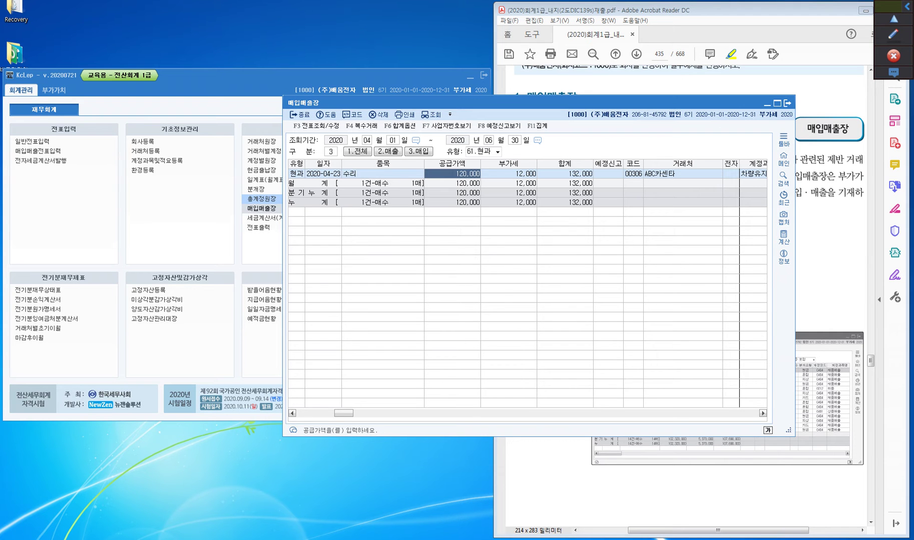
pyautogui.press('Tab')
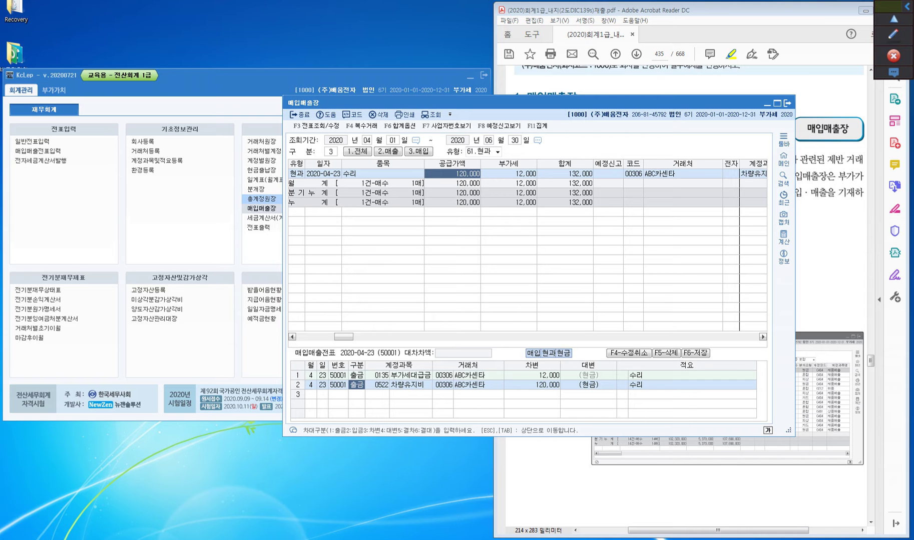
pyautogui.click(324, 358)
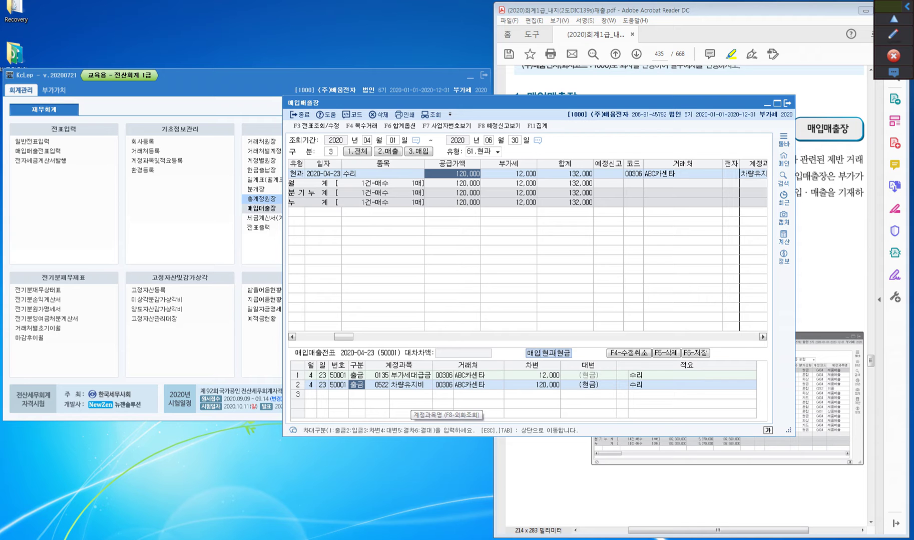
pyautogui.click(408, 393)
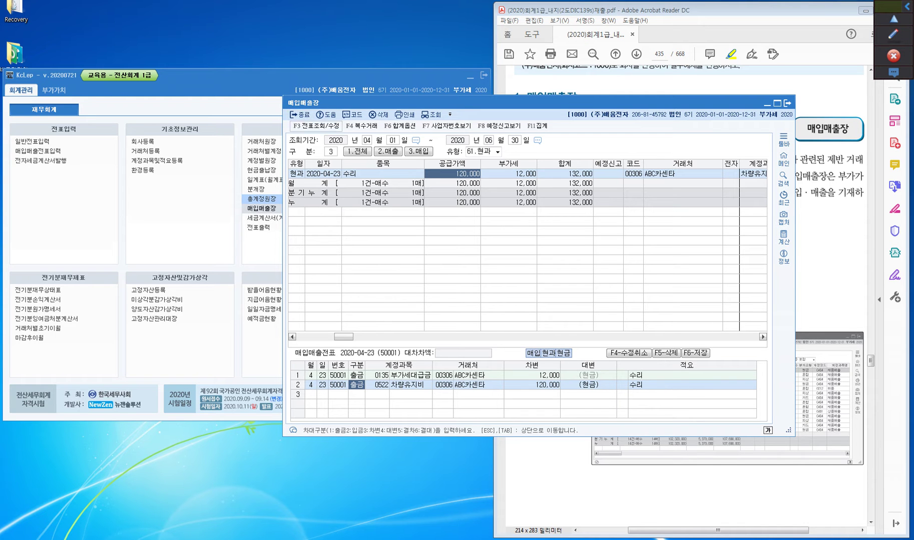
# Close the 매입매출장 and bring up textbook section 2, 세금계산서(계산서)현황
pyautogui.press('Escape')
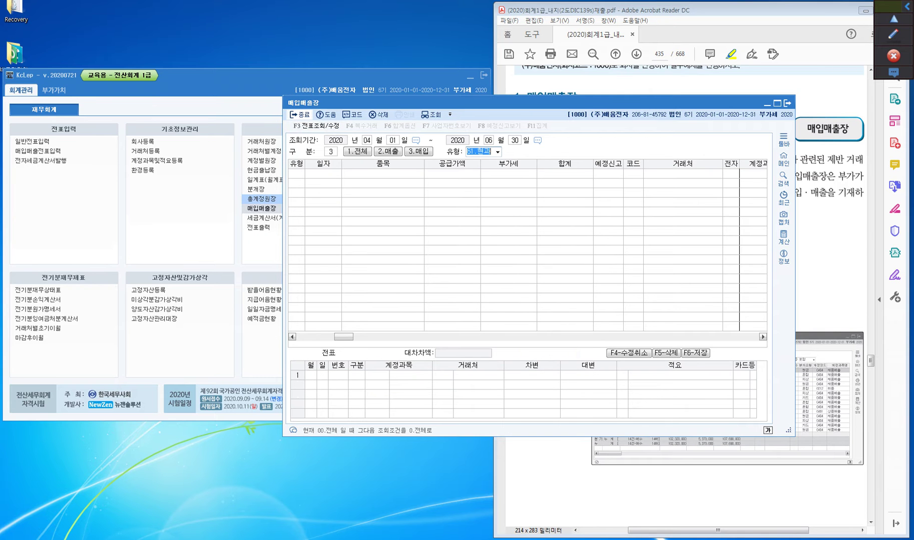
pyautogui.press('Escape')
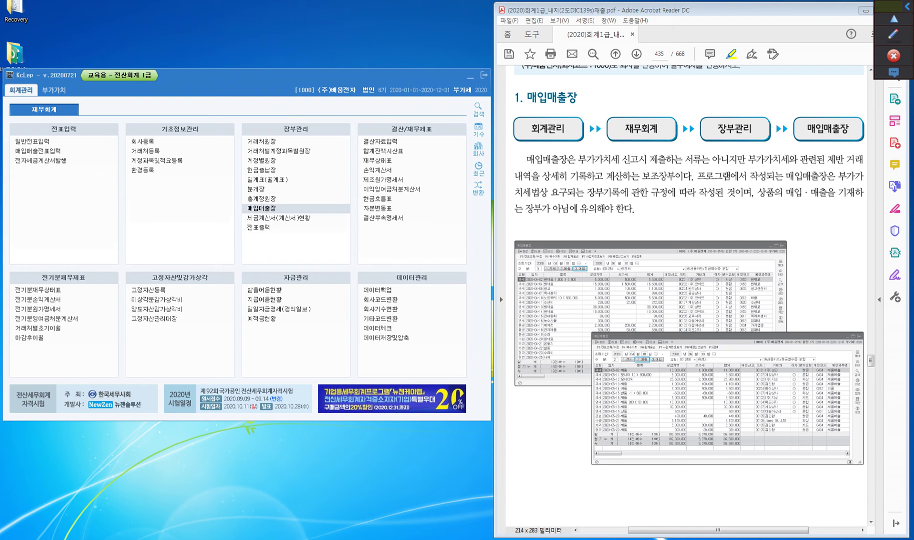
pyautogui.scroll(-3, 687, 505)
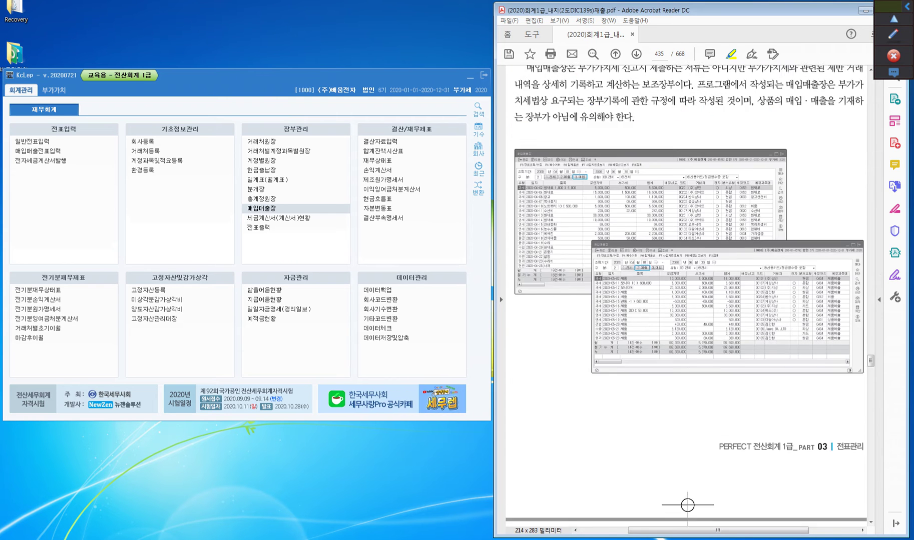
pyautogui.scroll(-12, 685, 300)
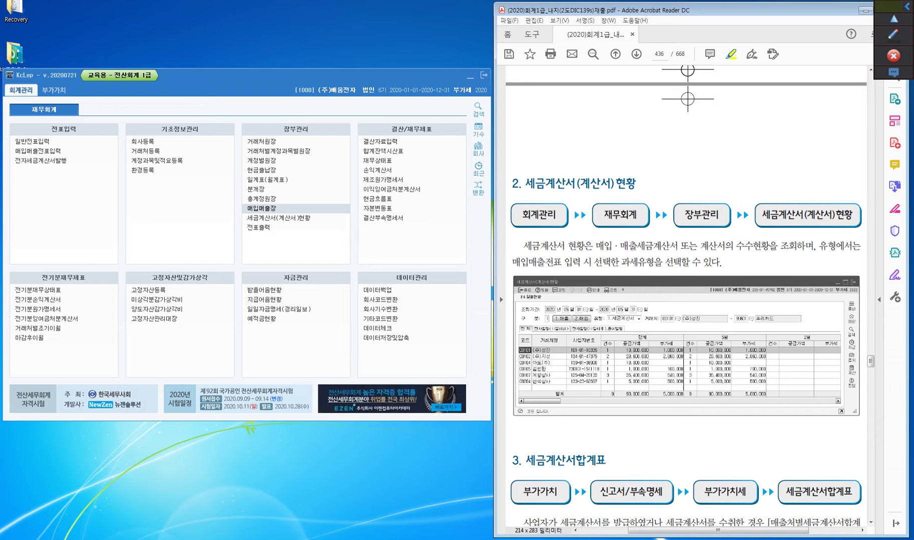
pyautogui.scroll(-1, 686, 297)
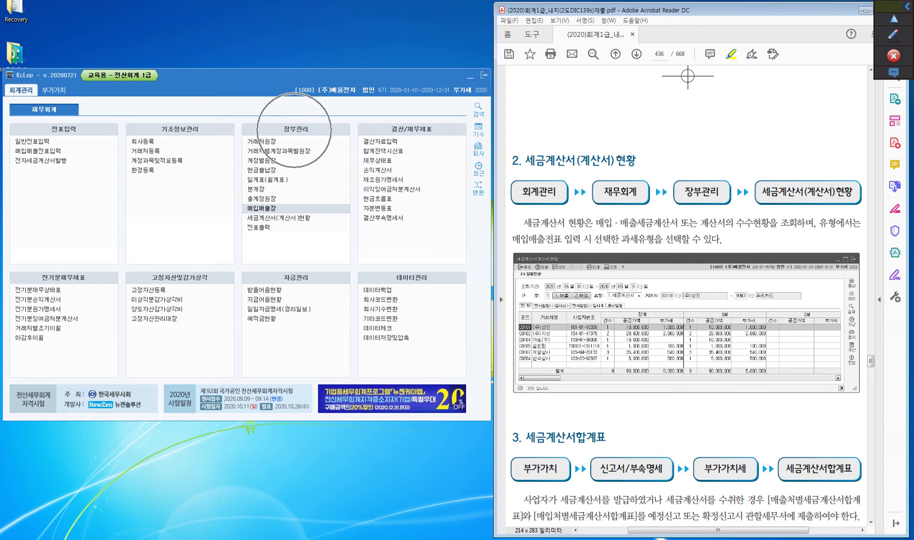
# Open the 세금계산서(계산서)현황 inquiry and highlight the word 수수 in the textbook's description of it
pyautogui.click(281, 219)
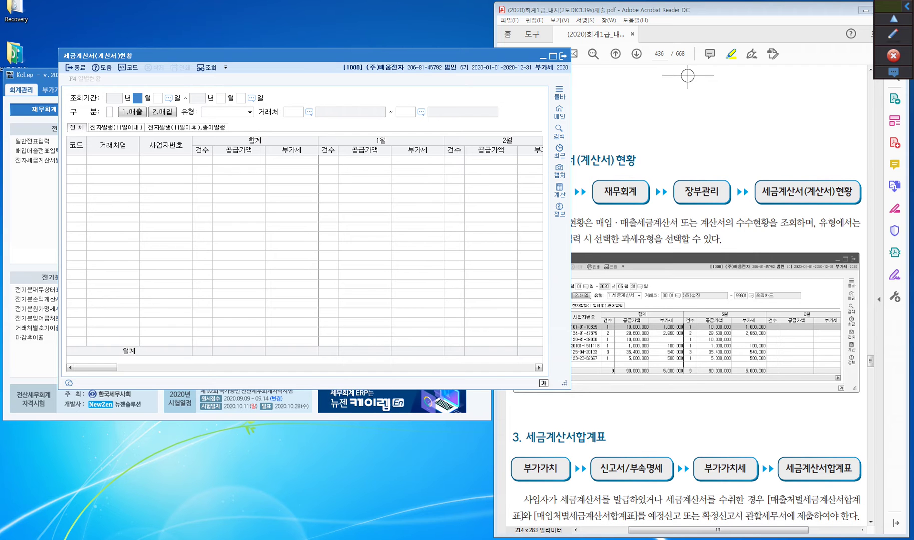
pyautogui.hotkey('alt', 'Tab')
pyautogui.moveTo(735, 223); pyautogui.dragTo(754, 223)
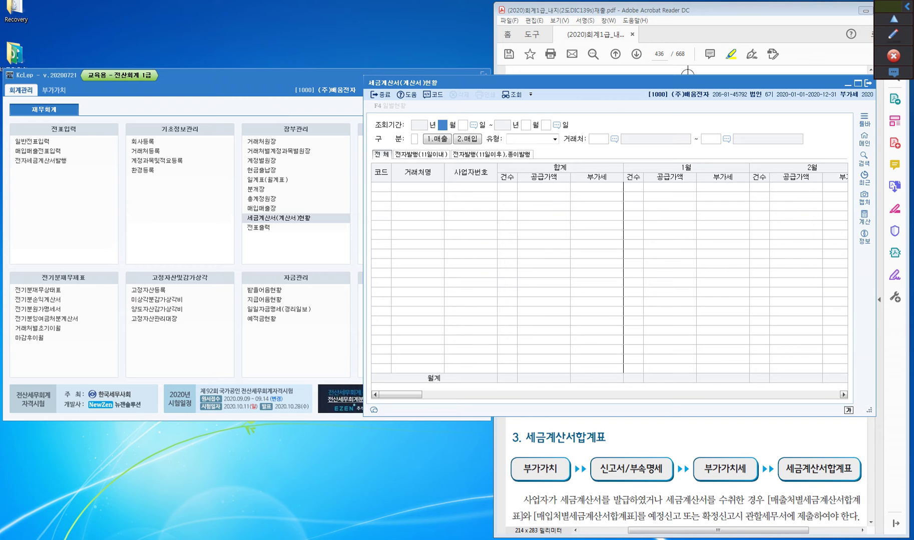
# Query purchase (2.매입) invoices of type 1.세금계산서 from 2020-04-01 to 2020-06-30 for the full 거래처 range
pyautogui.write('04016')
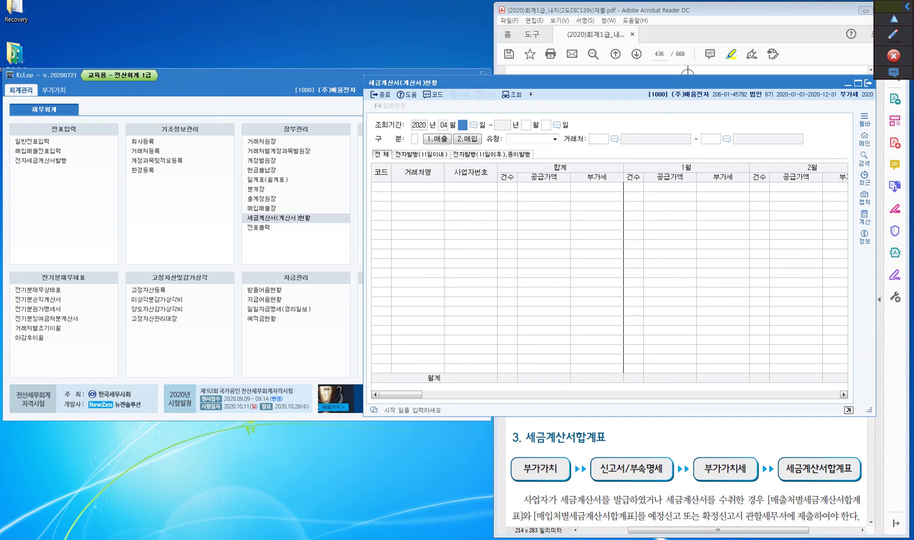
pyautogui.press('Return')
pyautogui.press('Return')
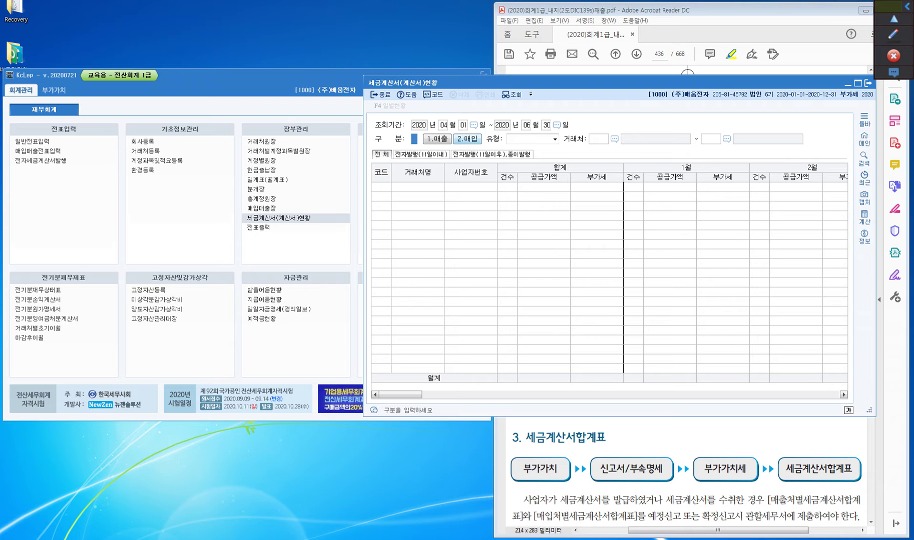
pyautogui.write('2')
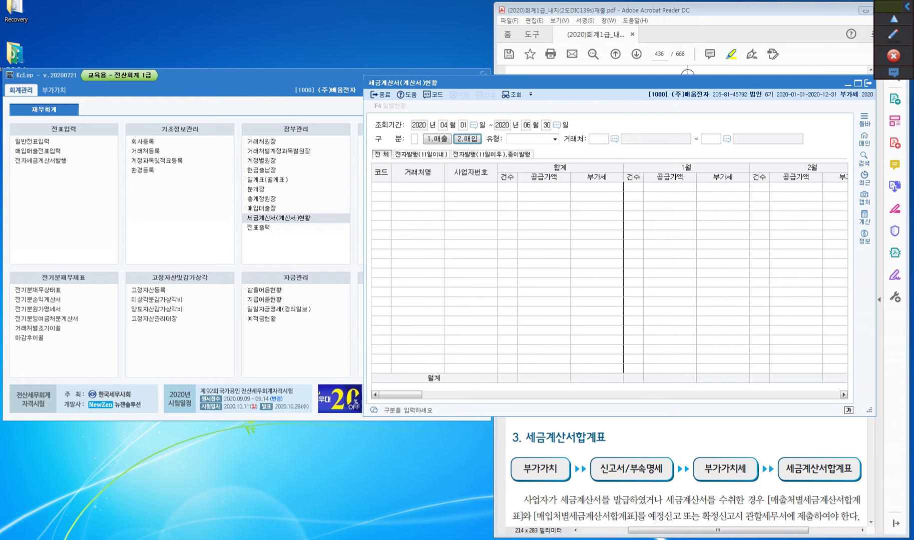
pyautogui.press('Return')
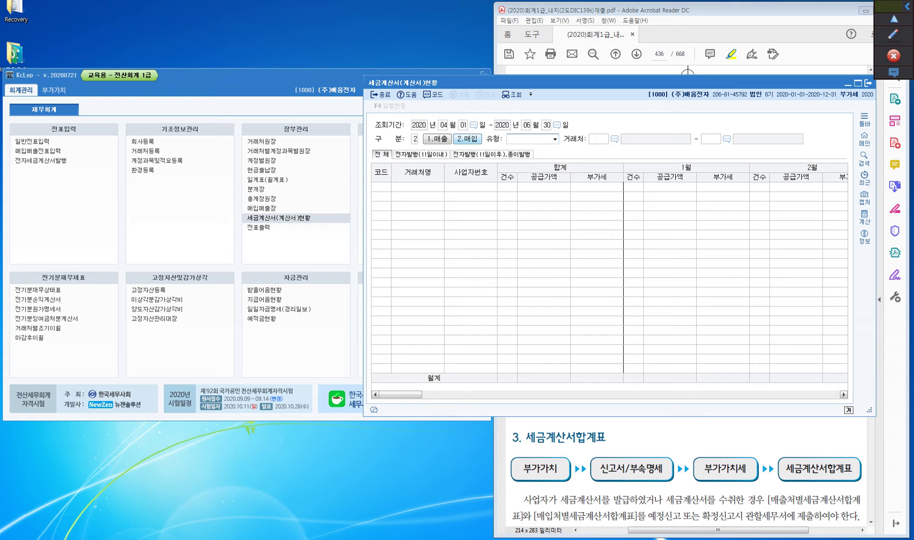
pyautogui.press('Return')
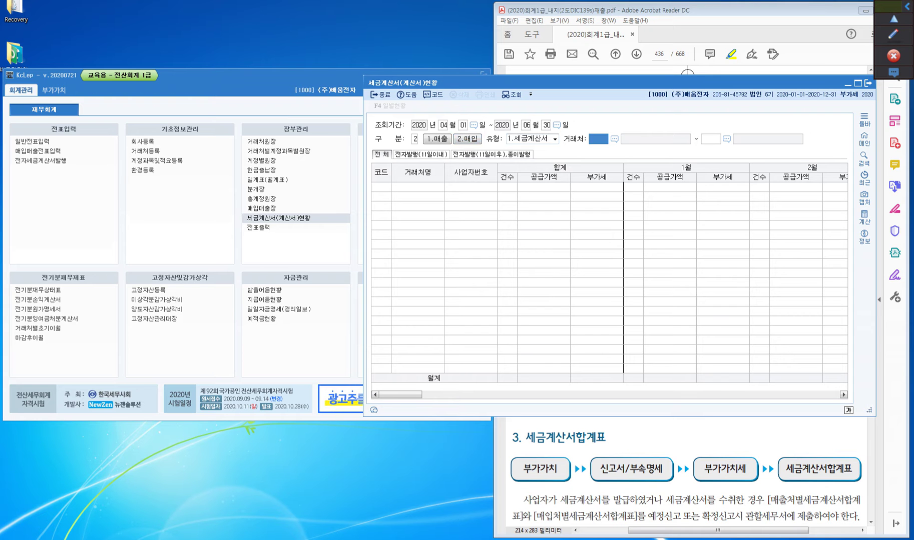
pyautogui.press('Return')
pyautogui.press('Return')
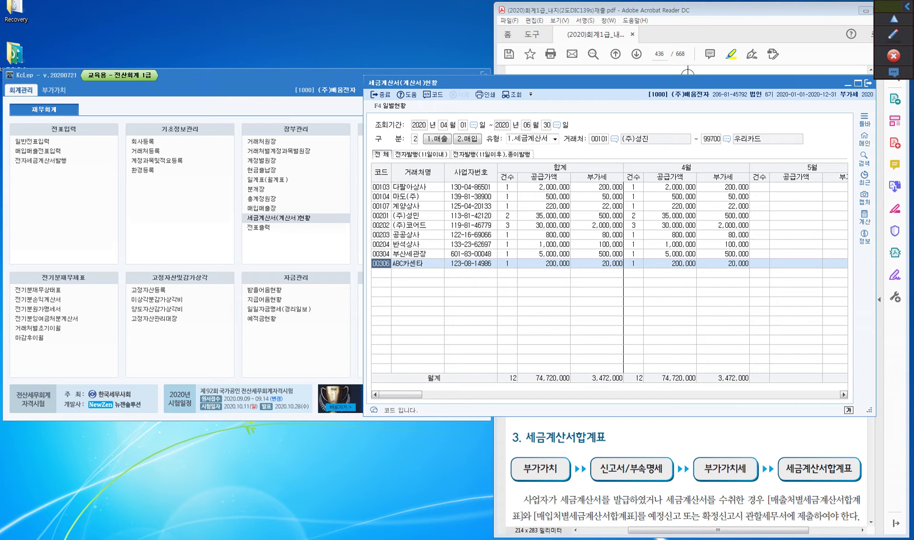
pyautogui.moveTo(401, 394)
pyautogui.mouseDown()
pyautogui.moveTo(746, 395)
pyautogui.moveTo(396, 394)
pyautogui.mouseUp()
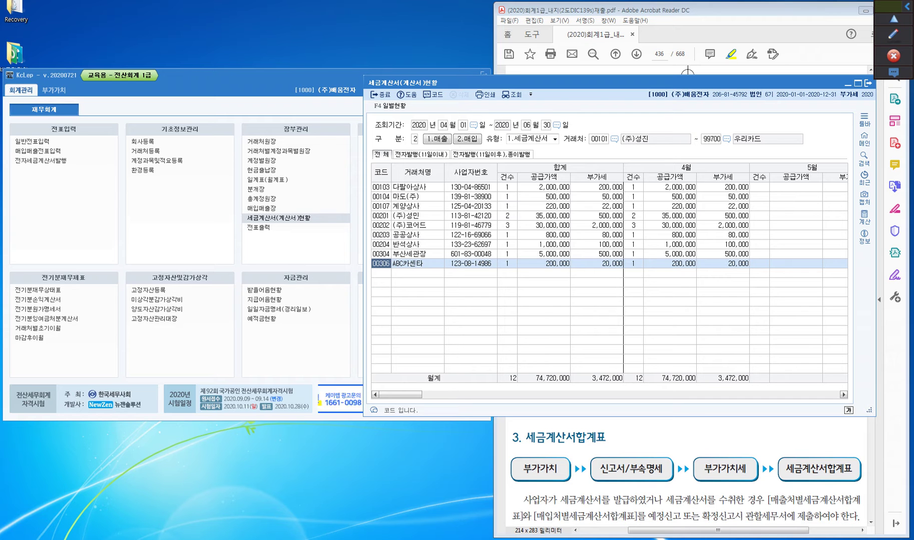
# Switch the invoice type to 2.계산서 and rerun the purchase inquiry for the same period and 거래처 range
pyautogui.click(554, 139)
pyautogui.click(554, 139)
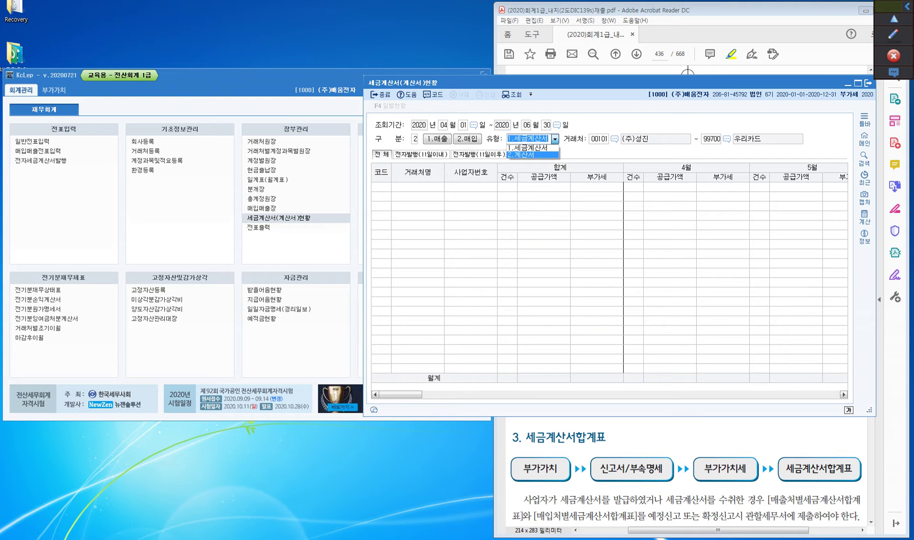
pyautogui.press('Down')
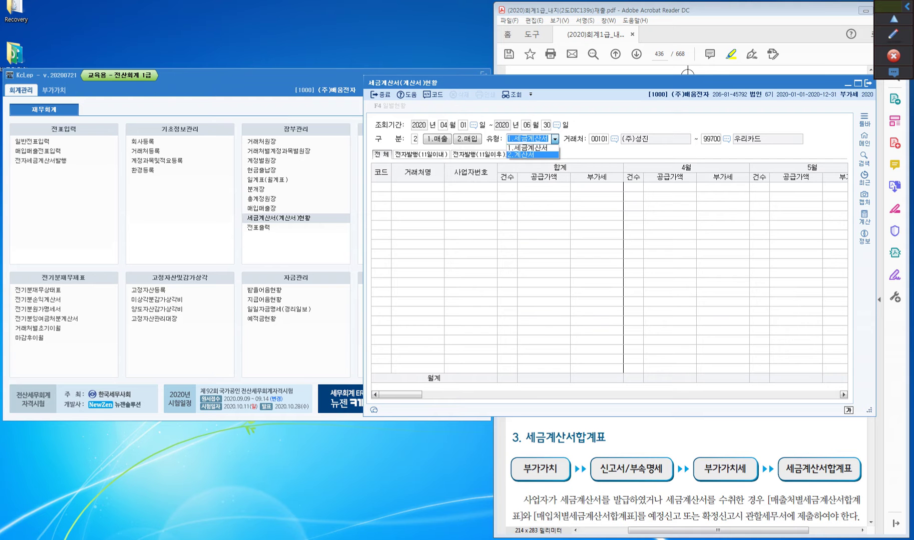
pyautogui.press('Return')
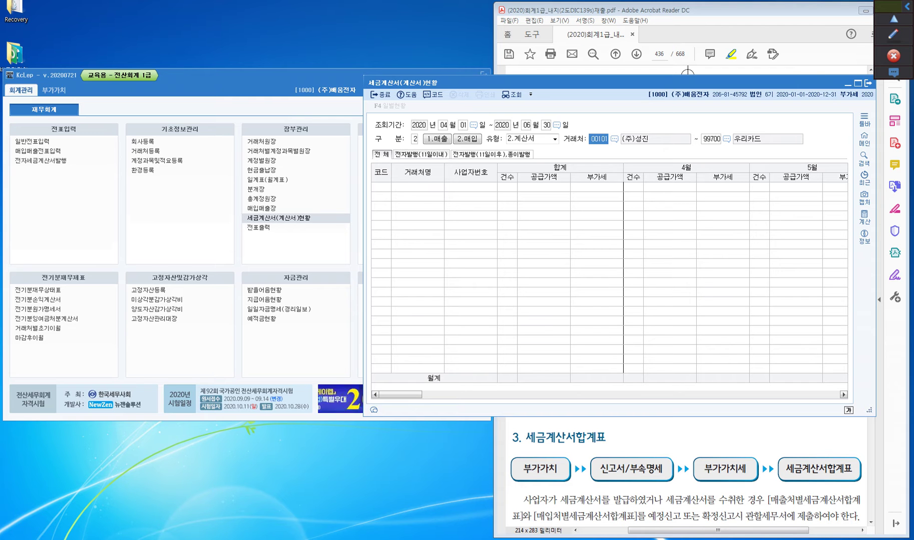
pyautogui.press('Return')
# Check the 전자발행(11일이후),종이발행 invoices of type 2.계산서 and close the inquiry
pyautogui.click(491, 154)
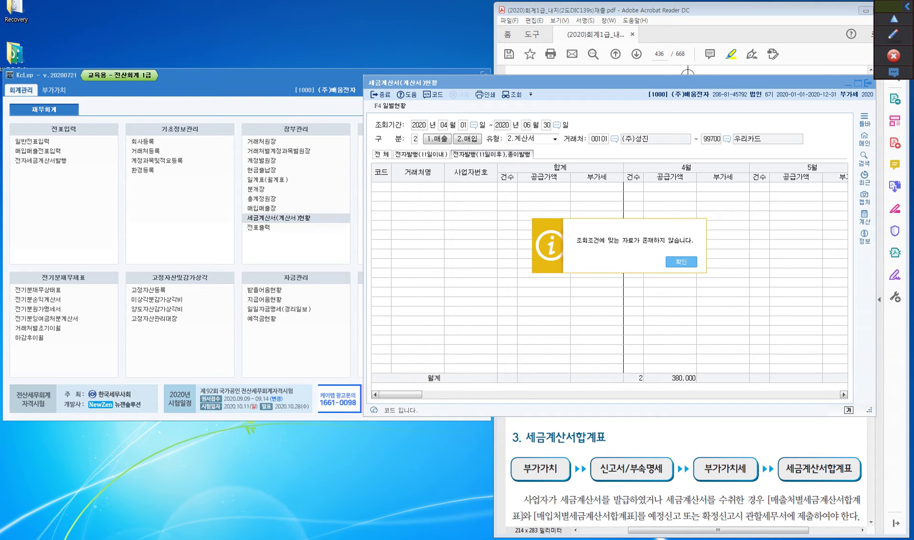
pyautogui.press('Return')
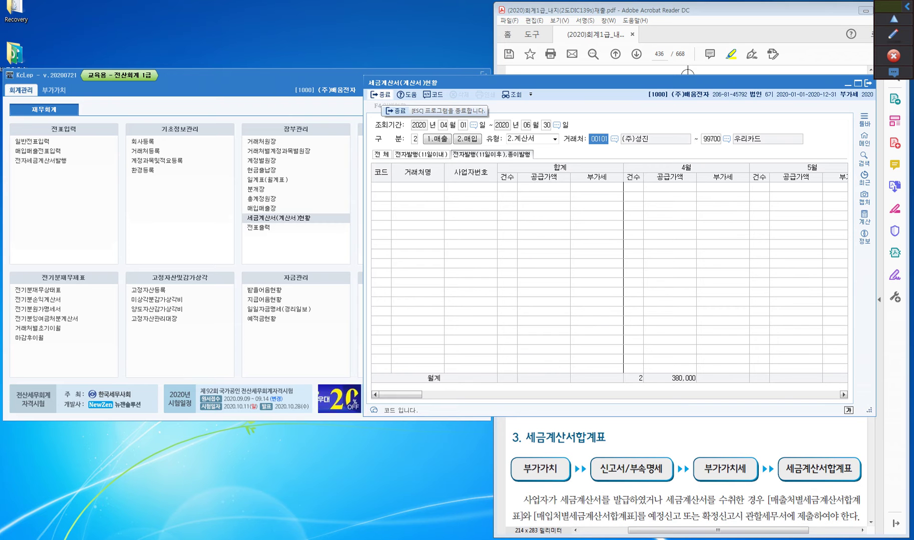
pyautogui.press('Escape')
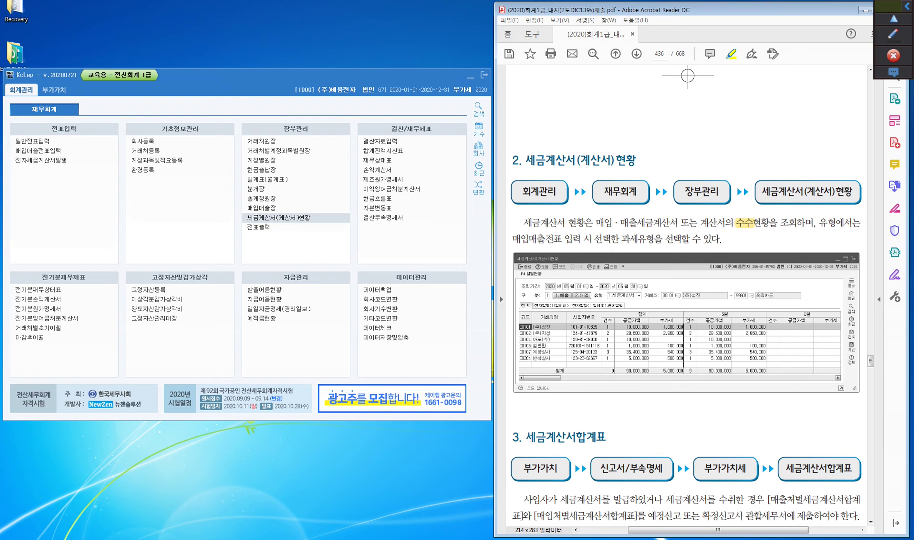
# Bring up textbook section 3, 세금계산서합계표, and display the matching 부가가치 menu in KcLep
pyautogui.scroll(-10, 687, 76)
pyautogui.scroll(-3, 687, 286)
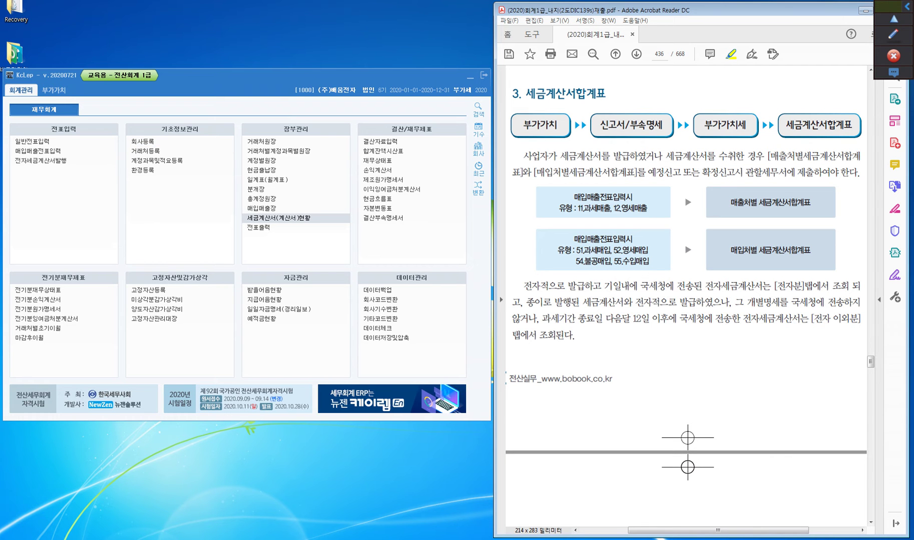
pyautogui.click(139, 80)
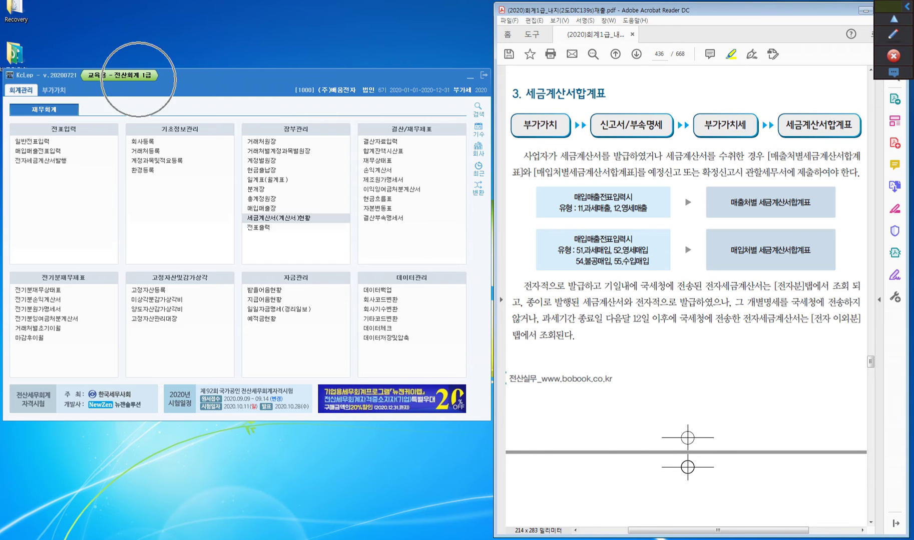
pyautogui.click(53, 90)
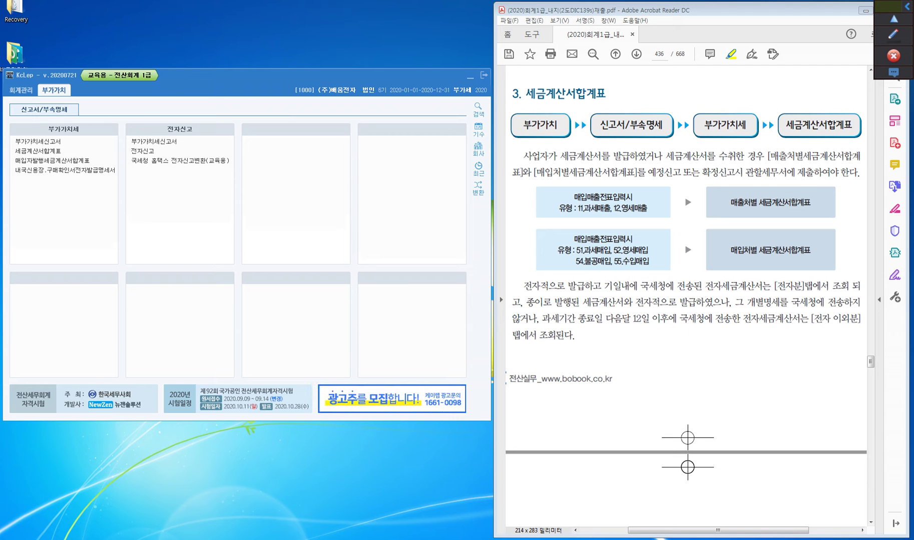
pyautogui.click(55, 151)
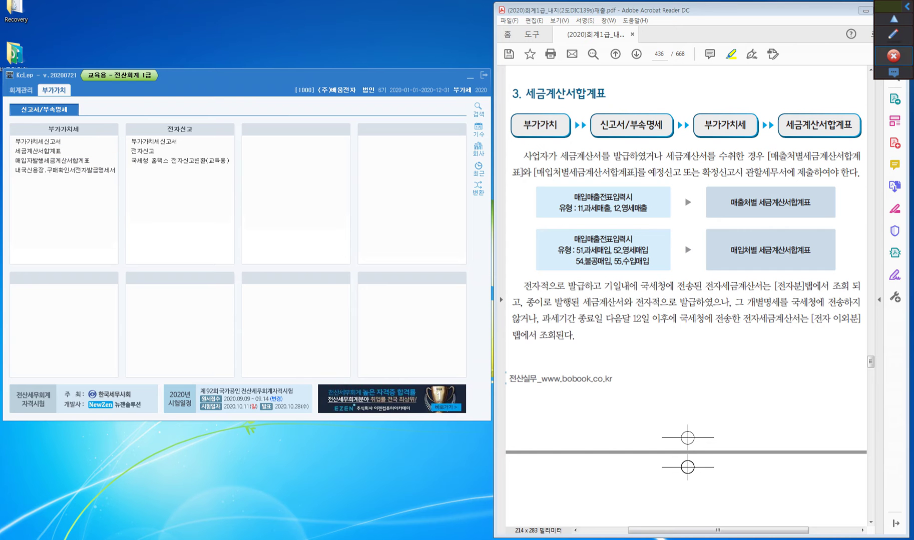
# Mark 부가가치세신고서 and 세금계산서합계표 with a green annotation rectangle and erase the mark
pyautogui.click(893, 34)
pyautogui.click(893, 76)
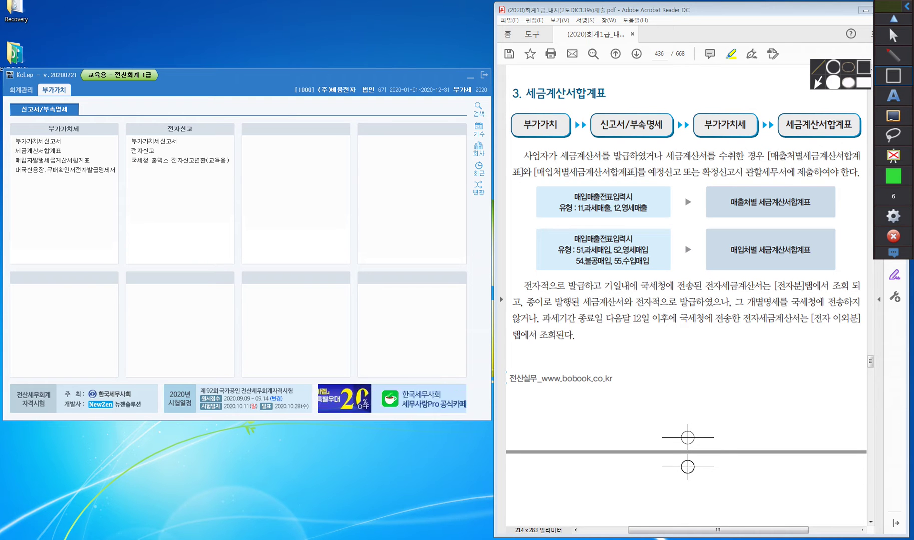
pyautogui.moveTo(8, 131)
pyautogui.mouseDown()
pyautogui.moveTo(13, 156)
pyautogui.moveTo(120, 158)
pyautogui.mouseUp()
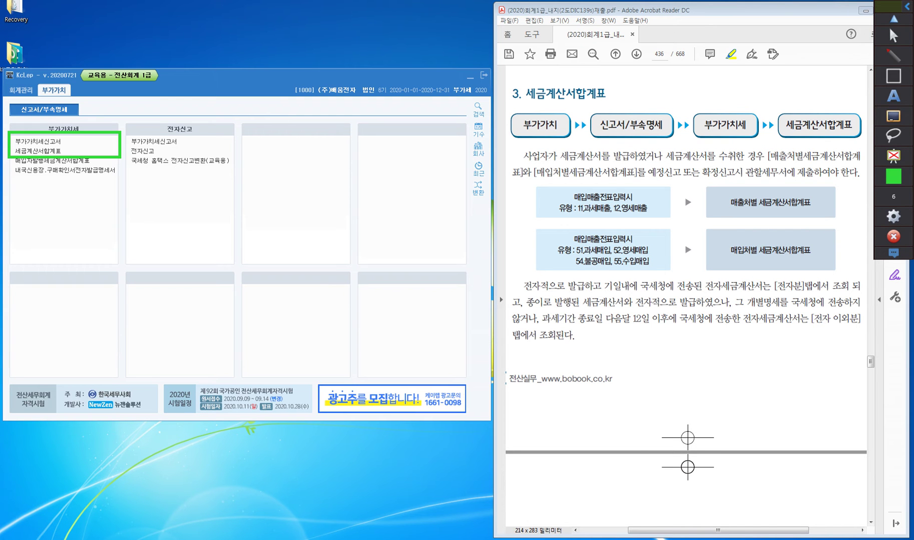
pyautogui.click(893, 116)
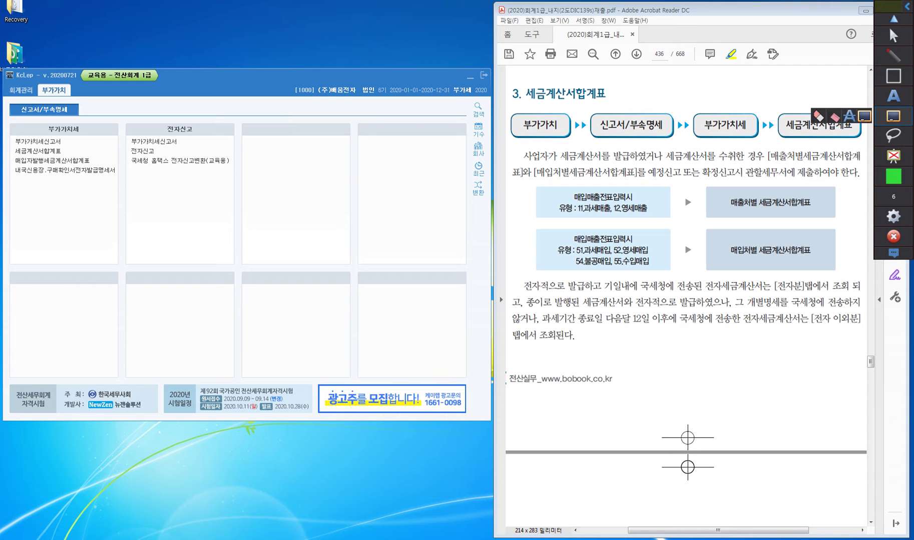
# Mark the textbook line 유형 : 11.과세매출, 12.영세매출 with a green annotation highlighter stroke
pyautogui.moveTo(893, 55)
pyautogui.click(864, 55)
pyautogui.moveTo(553, 208); pyautogui.dragTo(650, 208)
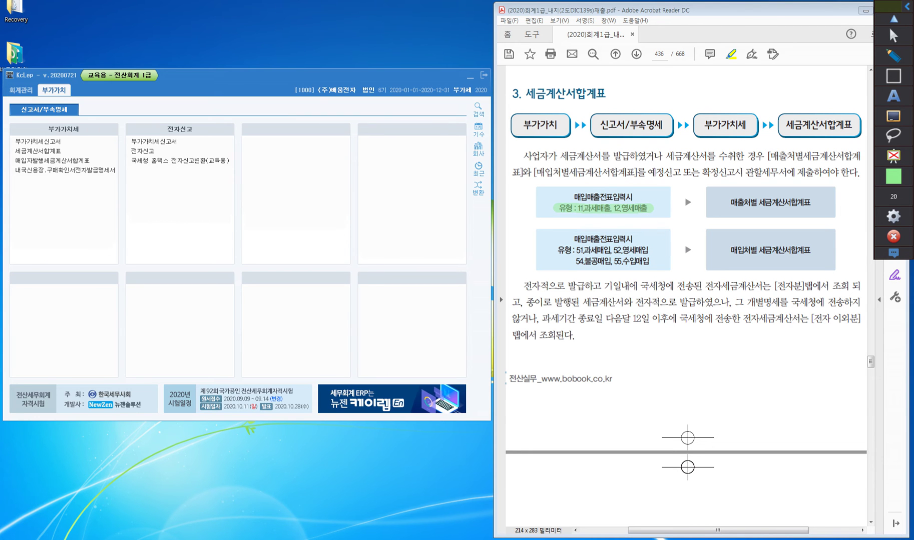
# Highlight the 51.과세매입 to 55.수입매입 type lines in green and draw green boxes around 매출처별 and 매입처별
pyautogui.moveTo(555, 250)
pyautogui.mouseDown()
pyautogui.moveTo(652, 252)
pyautogui.moveTo(554, 262)
pyautogui.mouseUp()
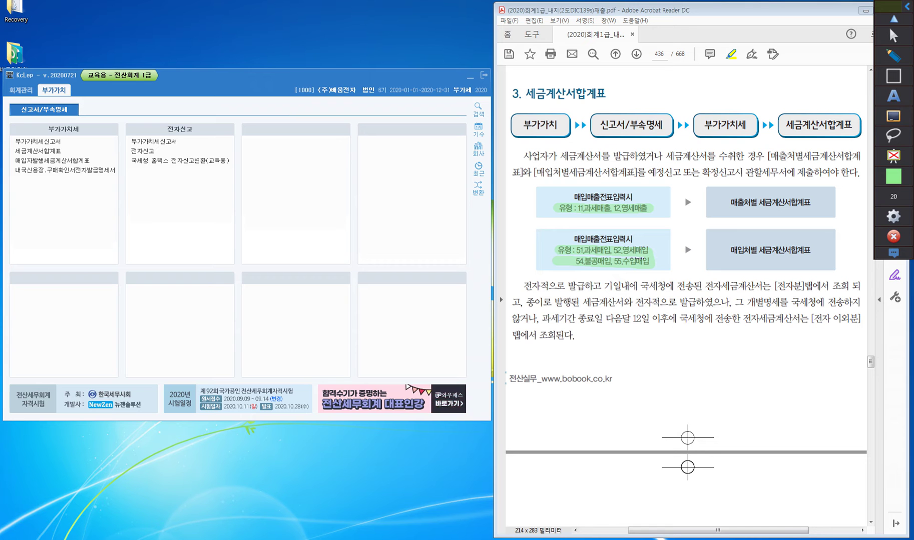
pyautogui.moveTo(893, 116)
pyautogui.click(893, 55)
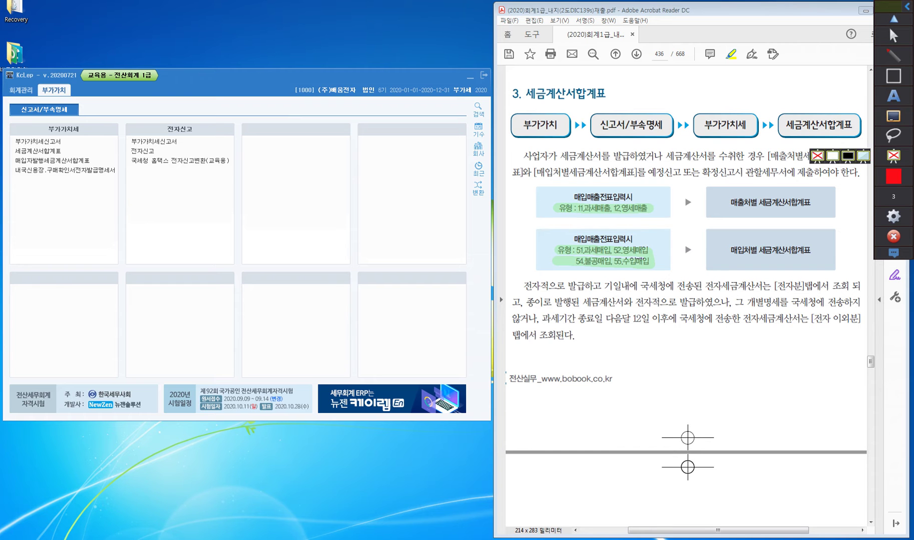
pyautogui.click(893, 76)
pyautogui.moveTo(725, 192)
pyautogui.mouseDown()
pyautogui.moveTo(744, 212)
pyautogui.moveTo(761, 213)
pyautogui.mouseUp()
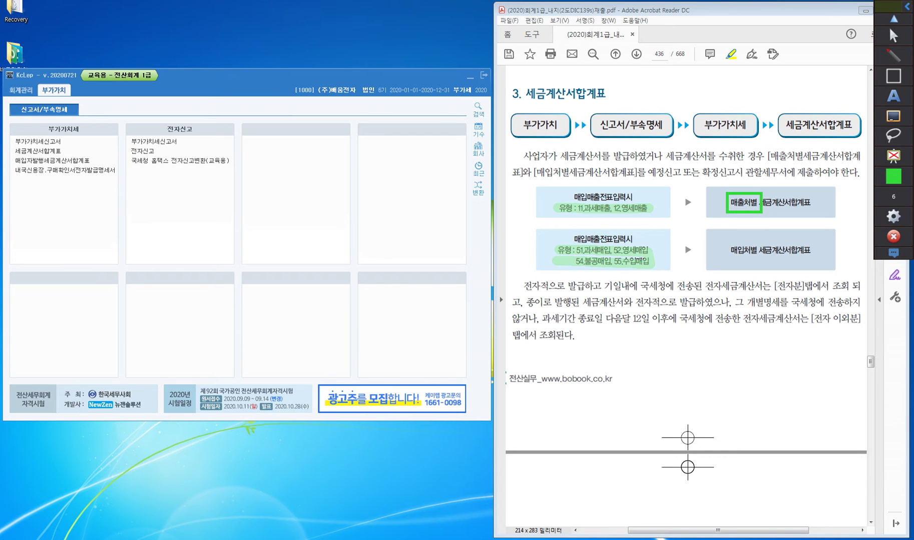
pyautogui.moveTo(726, 241); pyautogui.dragTo(761, 260)
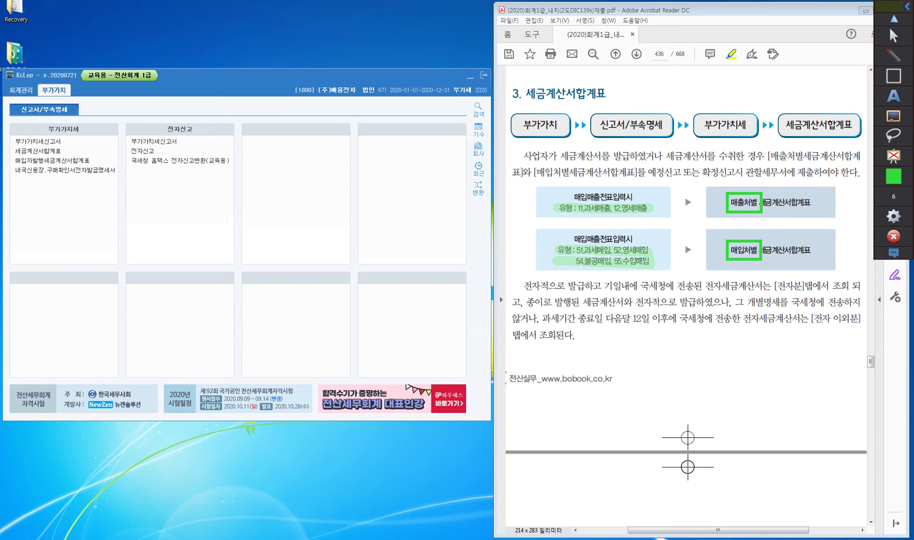
# Draw a green box around the 세금계산서합계표 heading button and connect it with red arrows to 매출처별 and 매입처별
pyautogui.click(893, 95)
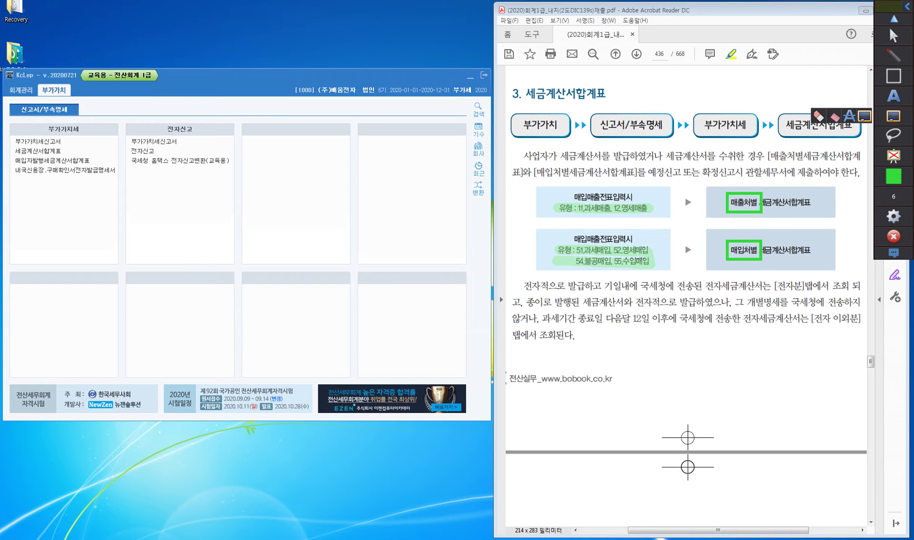
pyautogui.moveTo(777, 104); pyautogui.dragTo(862, 145)
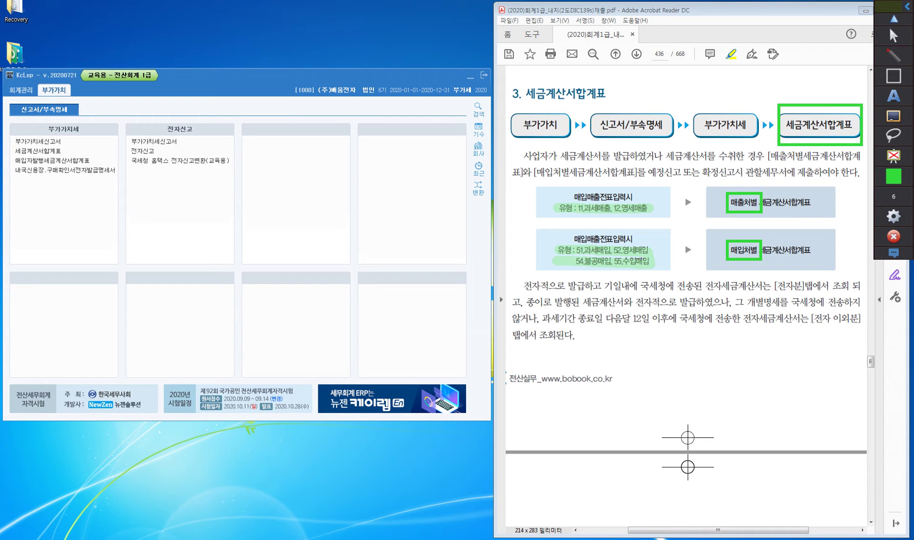
pyautogui.click(893, 55)
pyautogui.moveTo(794, 103)
pyautogui.mouseDown()
pyautogui.moveTo(784, 81)
pyautogui.moveTo(745, 140)
pyautogui.moveTo(746, 184)
pyautogui.moveTo(754, 175)
pyautogui.mouseUp()
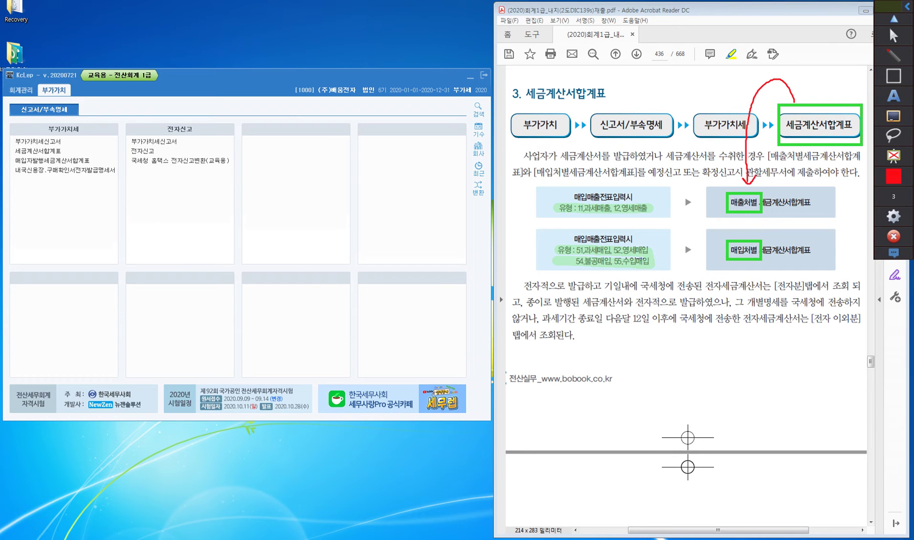
pyautogui.moveTo(842, 147)
pyautogui.mouseDown()
pyautogui.moveTo(842, 250)
pyautogui.moveTo(755, 290)
pyautogui.moveTo(741, 261)
pyautogui.moveTo(735, 269)
pyautogui.moveTo(750, 269)
pyautogui.mouseUp()
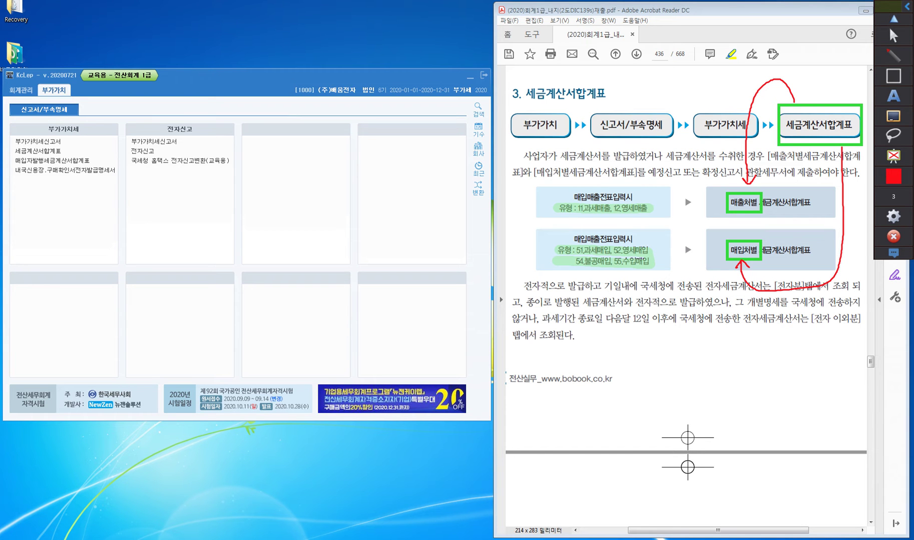
# Handwrite TAB in red below KcLep's 전자신고 menu list and clear all annotations
pyautogui.moveTo(162, 219); pyautogui.dragTo(177, 246)
pyautogui.moveTo(178, 213); pyautogui.dragTo(179, 247)
pyautogui.moveTo(180, 212)
pyautogui.mouseDown()
pyautogui.moveTo(184, 238)
pyautogui.moveTo(192, 227)
pyautogui.moveTo(199, 235)
pyautogui.mouseUp()
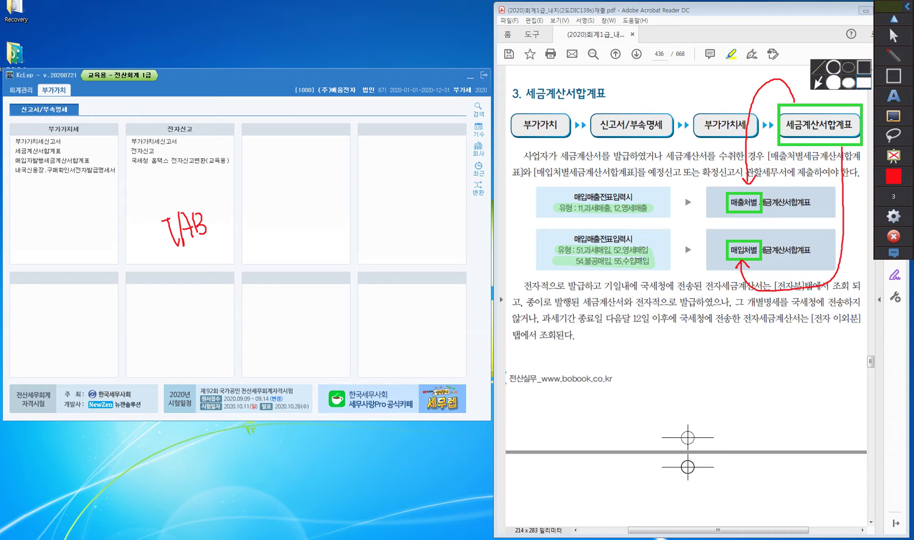
pyautogui.moveTo(893, 116)
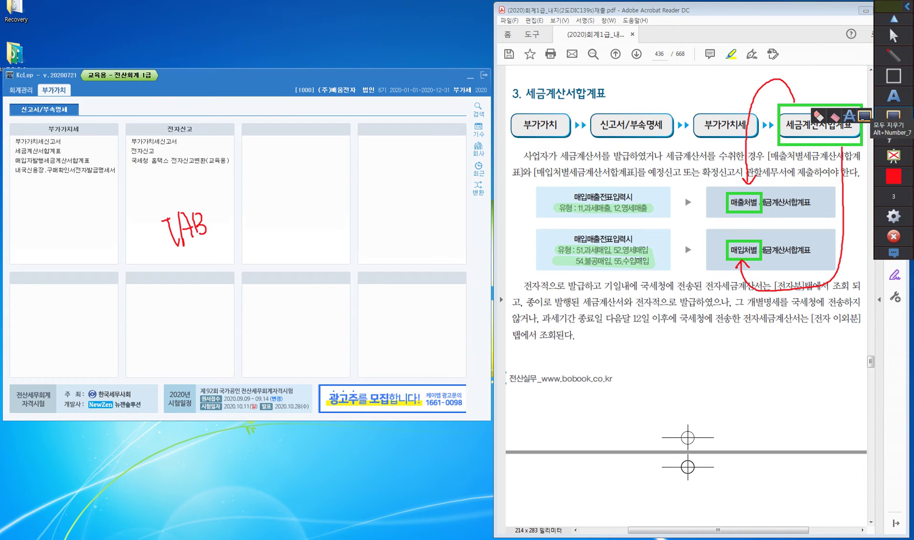
pyautogui.click(863, 116)
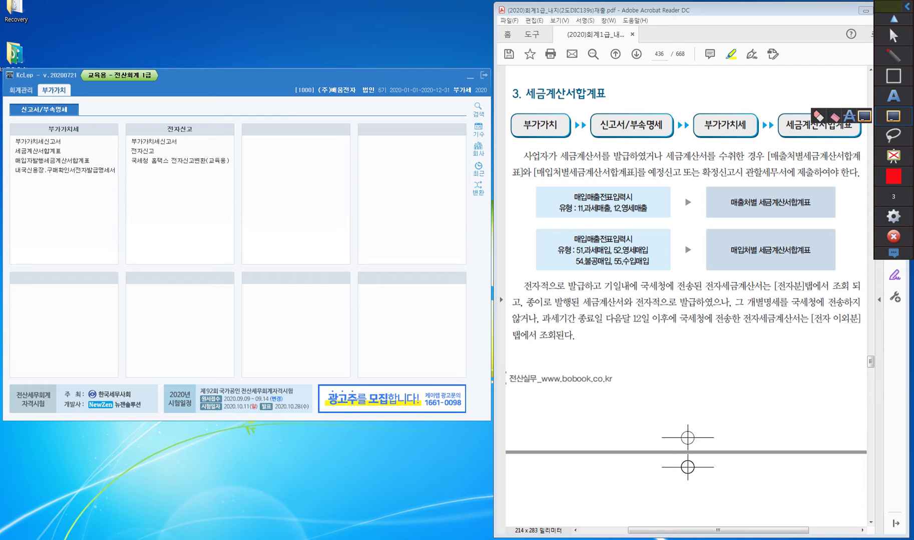
pyautogui.moveTo(893, 56)
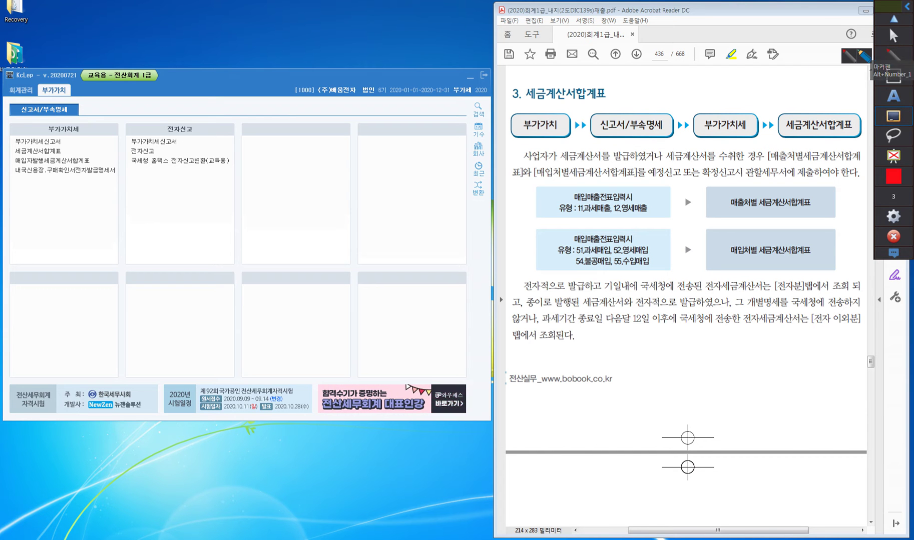
pyautogui.click(864, 54)
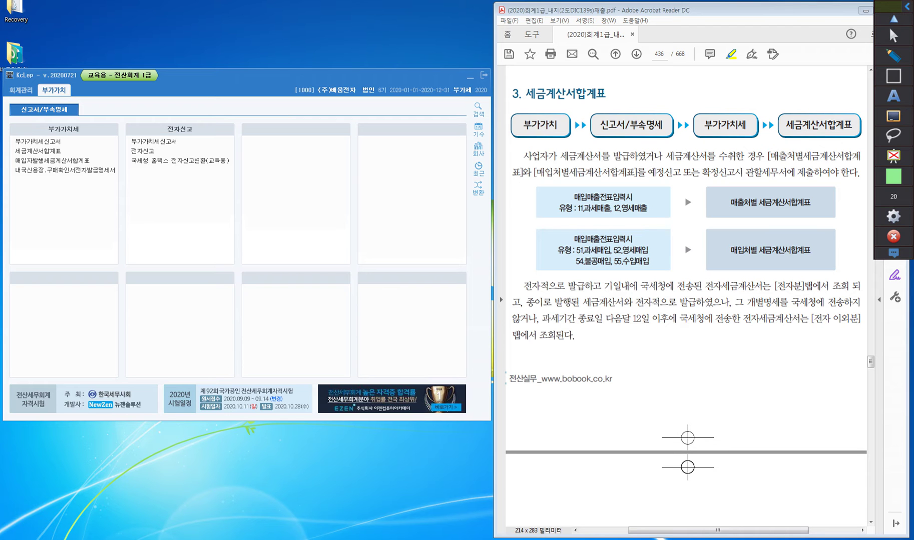
pyautogui.moveTo(893, 56)
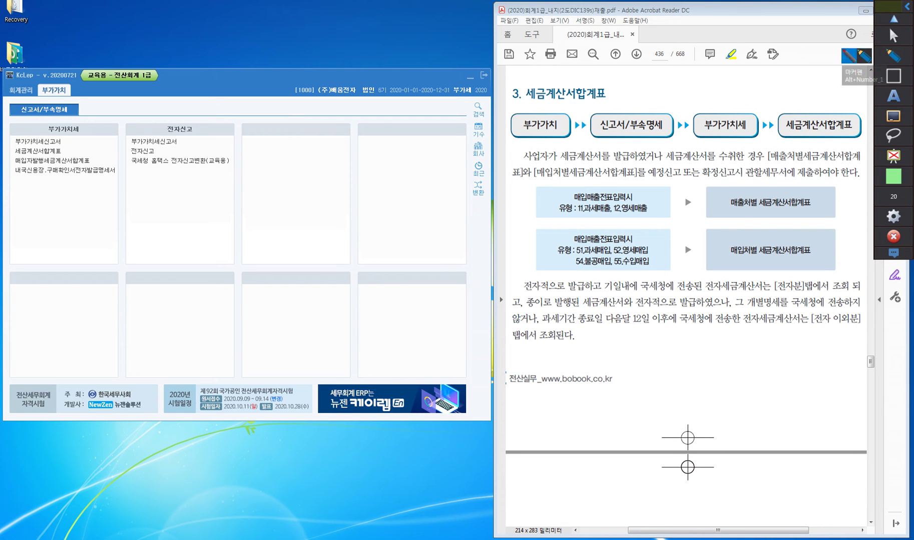
pyautogui.click(858, 75)
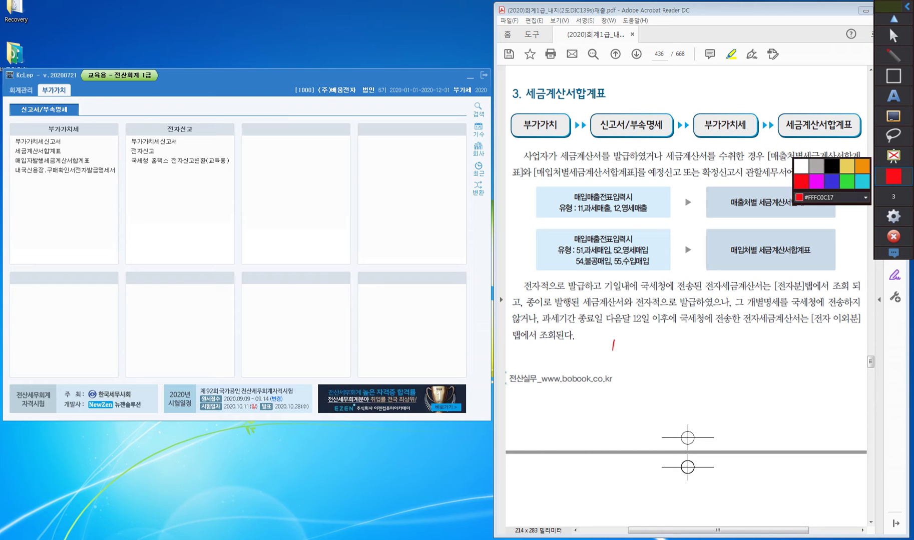
pyautogui.moveTo(893, 116)
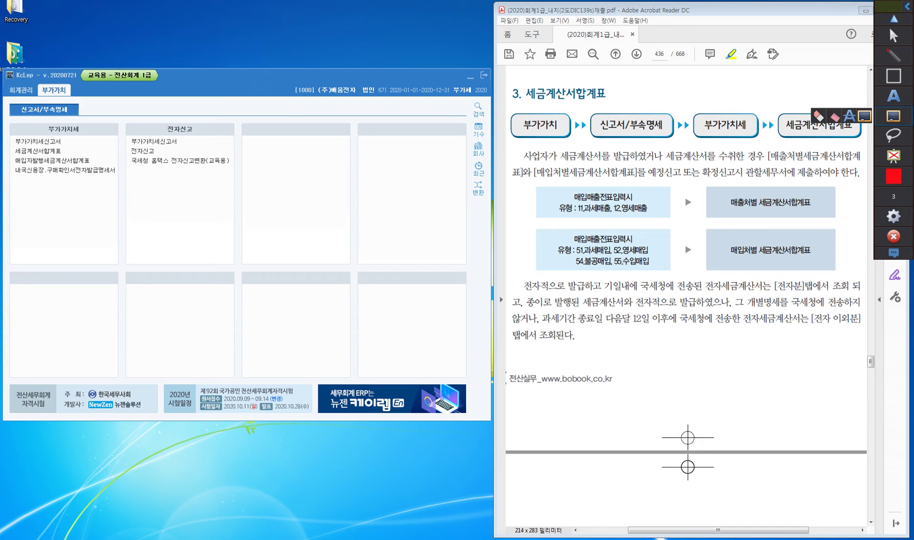
# Handwrite 공급시기 in red below the textbook paragraph, underline it, and write 작성일자 beneath it
pyautogui.moveTo(605, 338); pyautogui.dragTo(619, 340)
pyautogui.moveTo(604, 345)
pyautogui.mouseDown()
pyautogui.moveTo(654, 355)
pyautogui.moveTo(607, 376)
pyautogui.moveTo(616, 385)
pyautogui.moveTo(629, 372)
pyautogui.mouseUp()
pyautogui.moveTo(630, 367); pyautogui.dragTo(626, 381)
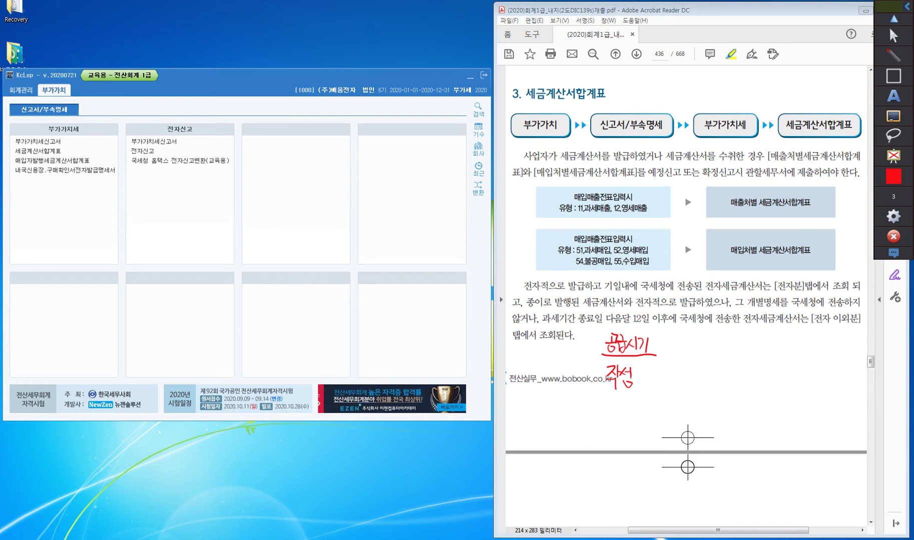
pyautogui.moveTo(638, 366); pyautogui.dragTo(638, 375)
pyautogui.moveTo(644, 365)
pyautogui.mouseDown()
pyautogui.moveTo(648, 387)
pyautogui.moveTo(655, 370)
pyautogui.mouseUp()
pyautogui.moveTo(652, 371); pyautogui.dragTo(646, 379)
pyautogui.moveTo(651, 375); pyautogui.dragTo(658, 389)
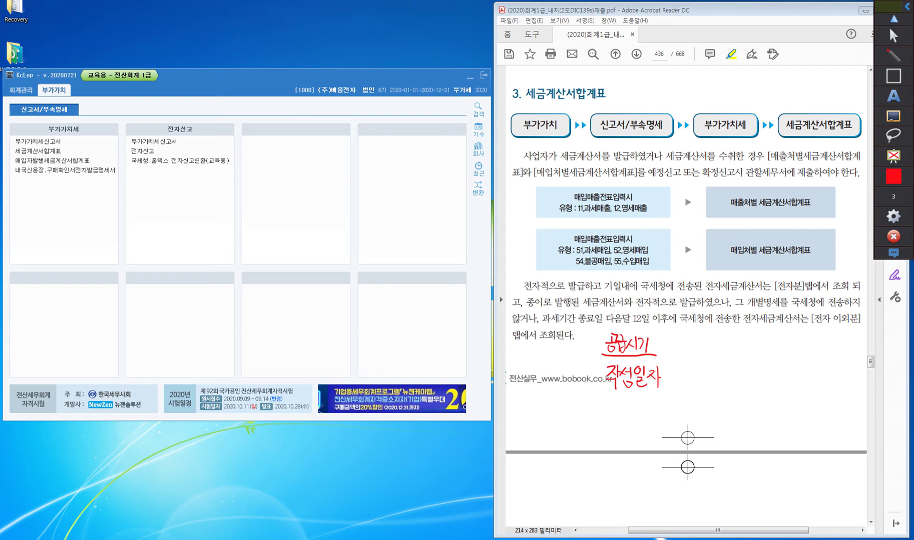
# Draw a red arrow from 공급시기 to an underlined 발급기한 and circle 전자 in the textbook paragraph
pyautogui.moveTo(659, 344)
pyautogui.mouseDown()
pyautogui.moveTo(685, 344)
pyautogui.moveTo(680, 350)
pyautogui.mouseUp()
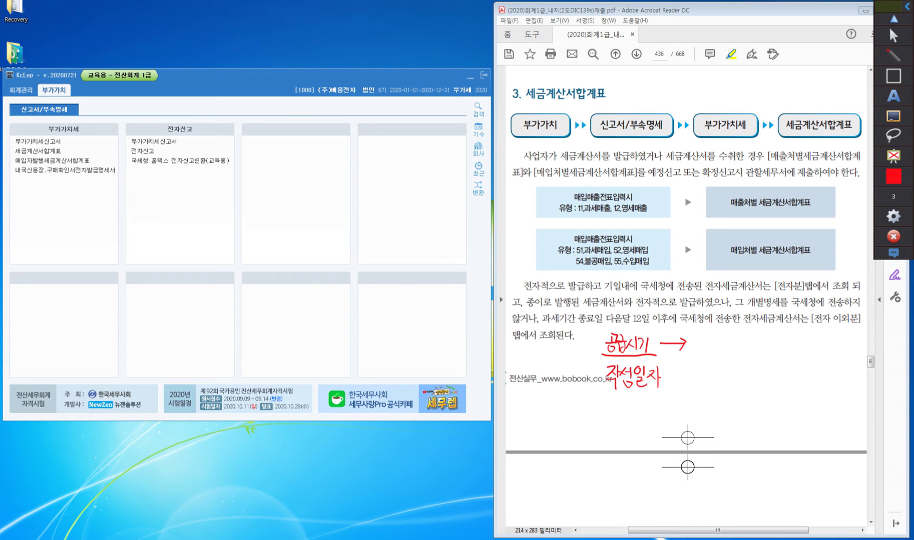
pyautogui.moveTo(701, 332); pyautogui.dragTo(702, 344)
pyautogui.moveTo(706, 329); pyautogui.dragTo(708, 339)
pyautogui.moveTo(714, 330)
pyautogui.mouseDown()
pyautogui.moveTo(718, 354)
pyautogui.moveTo(724, 338)
pyautogui.mouseUp()
pyautogui.moveTo(715, 339)
pyautogui.mouseDown()
pyautogui.moveTo(731, 338)
pyautogui.moveTo(718, 353)
pyautogui.mouseUp()
pyautogui.moveTo(723, 341); pyautogui.dragTo(732, 351)
pyautogui.moveTo(735, 334)
pyautogui.mouseDown()
pyautogui.moveTo(737, 354)
pyautogui.moveTo(749, 343)
pyautogui.moveTo(753, 354)
pyautogui.mouseUp()
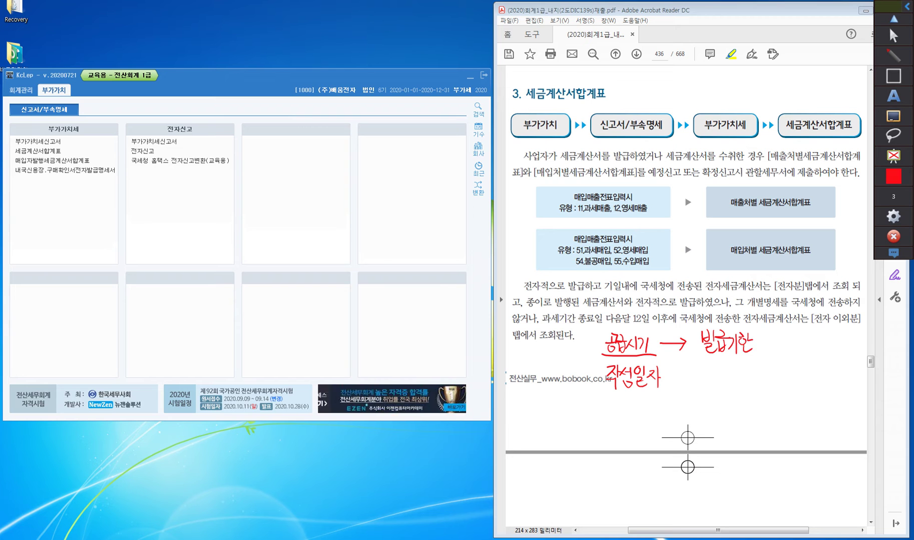
pyautogui.moveTo(694, 358); pyautogui.dragTo(760, 359)
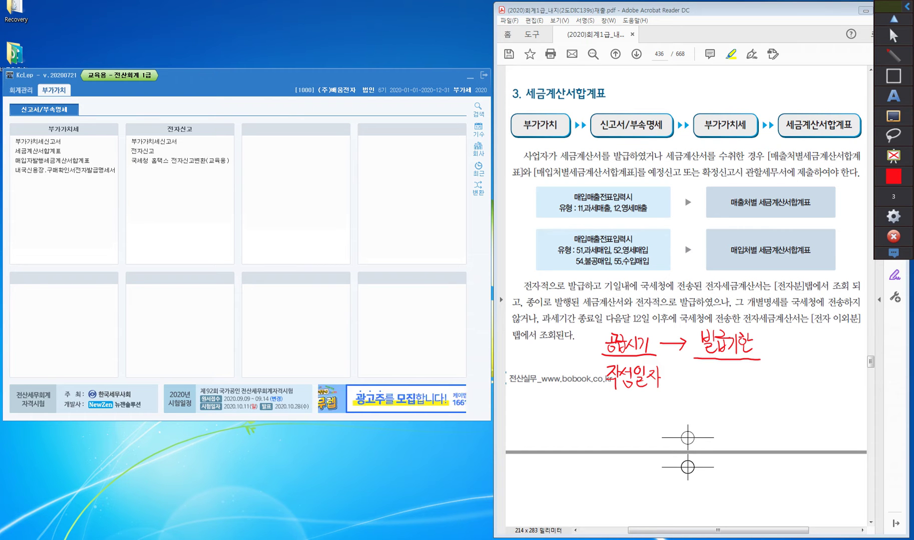
pyautogui.moveTo(723, 288)
pyautogui.mouseDown()
pyautogui.moveTo(700, 279)
pyautogui.moveTo(719, 292)
pyautogui.mouseUp()
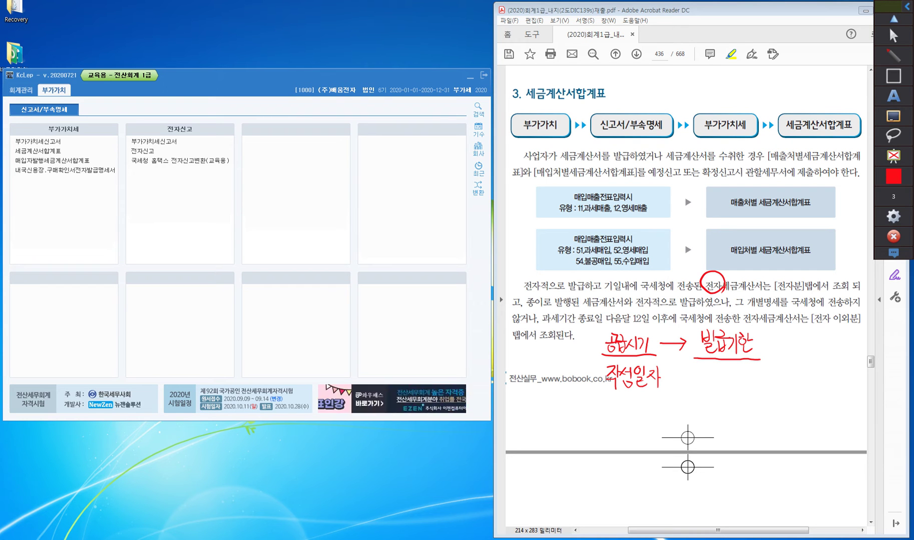
# Handwrite the note 공급시기가 속하는 날로부터 다음달 10일 이내 in red beneath 발급기한
pyautogui.moveTo(698, 368); pyautogui.dragTo(709, 379)
pyautogui.moveTo(702, 384); pyautogui.dragTo(724, 380)
pyautogui.moveTo(710, 382); pyautogui.dragTo(718, 393)
pyautogui.moveTo(716, 379); pyautogui.dragTo(733, 390)
pyautogui.moveTo(736, 377); pyautogui.dragTo(744, 389)
pyautogui.moveTo(743, 376)
pyautogui.mouseDown()
pyautogui.moveTo(752, 395)
pyautogui.moveTo(696, 408)
pyautogui.mouseUp()
pyautogui.moveTo(699, 399); pyautogui.dragTo(704, 419)
pyautogui.moveTo(707, 400); pyautogui.dragTo(716, 413)
pyautogui.moveTo(720, 398); pyautogui.dragTo(724, 413)
pyautogui.moveTo(726, 401)
pyautogui.mouseDown()
pyautogui.moveTo(730, 413)
pyautogui.moveTo(749, 406)
pyautogui.mouseUp()
pyautogui.moveTo(740, 407)
pyautogui.mouseDown()
pyautogui.moveTo(751, 418)
pyautogui.moveTo(758, 407)
pyautogui.mouseUp()
pyautogui.moveTo(745, 408)
pyautogui.mouseDown()
pyautogui.moveTo(761, 419)
pyautogui.moveTo(763, 409)
pyautogui.mouseUp()
pyautogui.moveTo(761, 404)
pyautogui.mouseDown()
pyautogui.moveTo(779, 414)
pyautogui.moveTo(785, 404)
pyautogui.mouseUp()
pyautogui.moveTo(782, 403); pyautogui.dragTo(783, 422)
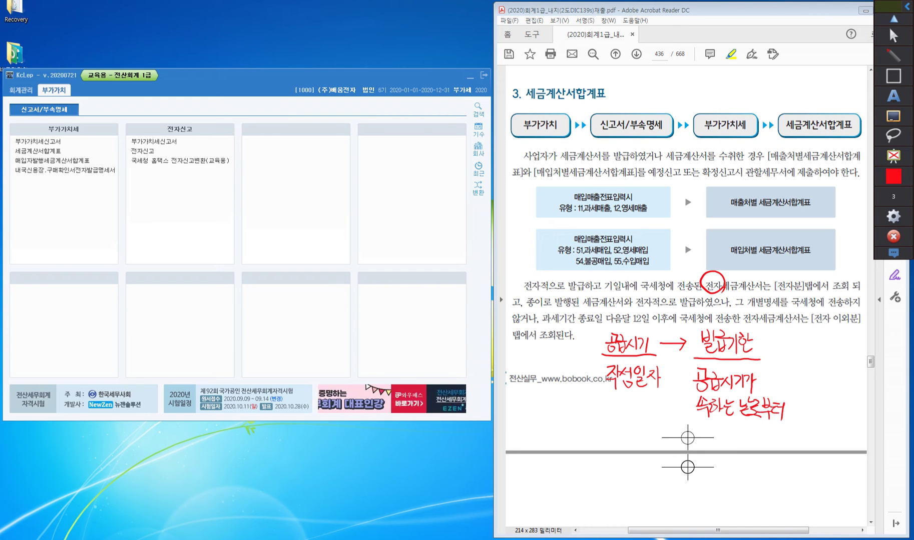
pyautogui.moveTo(695, 426); pyautogui.dragTo(708, 427)
pyautogui.moveTo(696, 429)
pyautogui.mouseDown()
pyautogui.moveTo(699, 441)
pyautogui.moveTo(711, 436)
pyautogui.mouseUp()
pyautogui.moveTo(712, 420)
pyautogui.mouseDown()
pyautogui.moveTo(713, 447)
pyautogui.moveTo(722, 421)
pyautogui.mouseUp()
pyautogui.moveTo(714, 434)
pyautogui.mouseDown()
pyautogui.moveTo(729, 430)
pyautogui.moveTo(725, 445)
pyautogui.moveTo(739, 434)
pyautogui.mouseUp()
pyautogui.moveTo(751, 427)
pyautogui.mouseDown()
pyautogui.moveTo(775, 442)
pyautogui.moveTo(777, 430)
pyautogui.moveTo(784, 443)
pyautogui.moveTo(795, 436)
pyautogui.mouseUp()
pyautogui.moveTo(797, 427); pyautogui.dragTo(799, 449)
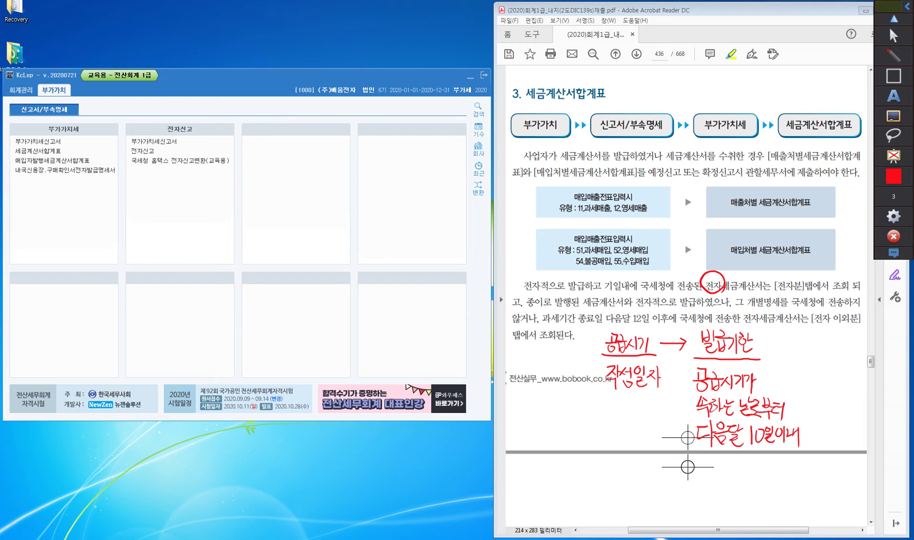
# Draw a red arrow from 발급기한 to an underlined 전송기한 and mark 국세청에 전송 with a wavy underline
pyautogui.moveTo(766, 342)
pyautogui.mouseDown()
pyautogui.moveTo(786, 343)
pyautogui.moveTo(780, 351)
pyautogui.mouseUp()
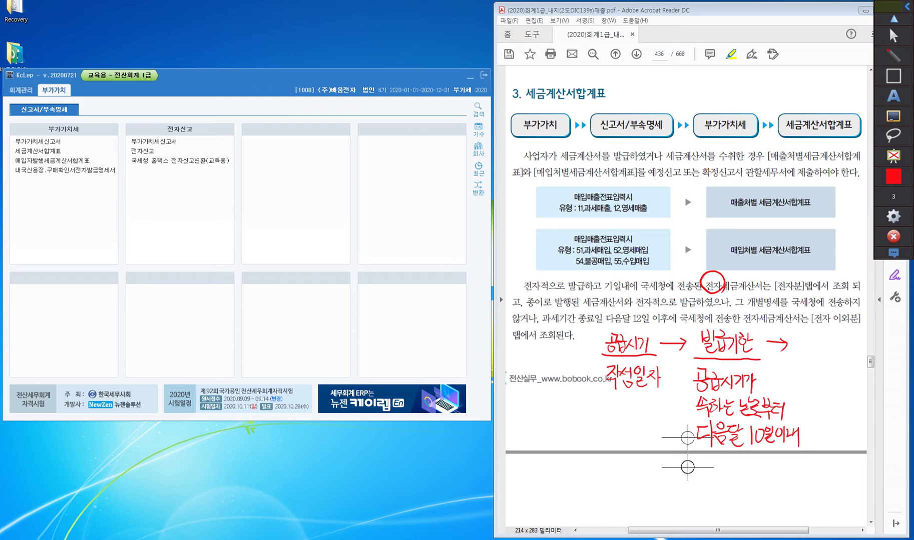
pyautogui.moveTo(799, 338)
pyautogui.mouseDown()
pyautogui.moveTo(797, 347)
pyautogui.moveTo(813, 343)
pyautogui.moveTo(815, 357)
pyautogui.moveTo(814, 346)
pyautogui.mouseUp()
pyautogui.moveTo(820, 338)
pyautogui.mouseDown()
pyautogui.moveTo(828, 350)
pyautogui.moveTo(820, 351)
pyautogui.moveTo(837, 355)
pyautogui.moveTo(847, 339)
pyautogui.mouseUp()
pyautogui.moveTo(844, 342); pyautogui.dragTo(844, 343)
pyautogui.moveTo(848, 335); pyautogui.dragTo(849, 347)
pyautogui.moveTo(849, 341); pyautogui.dragTo(851, 354)
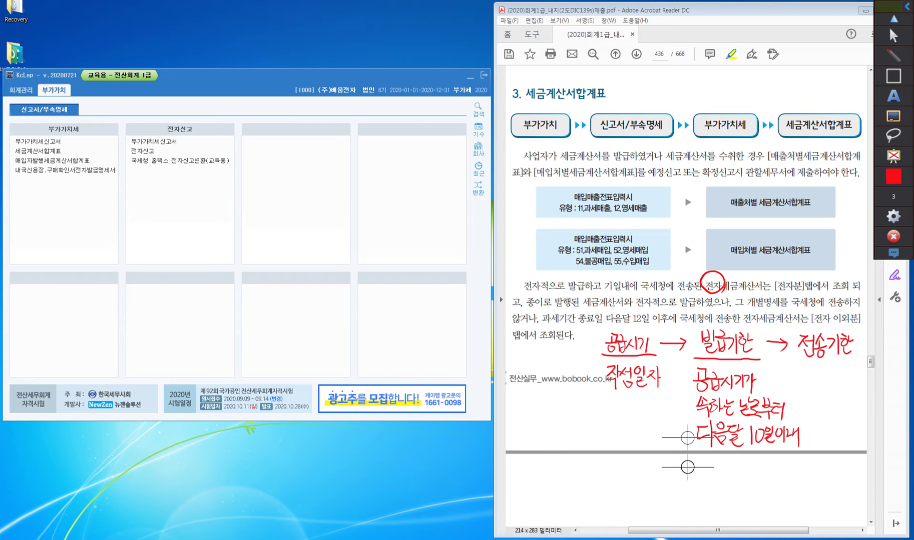
pyautogui.moveTo(793, 360); pyautogui.dragTo(854, 365)
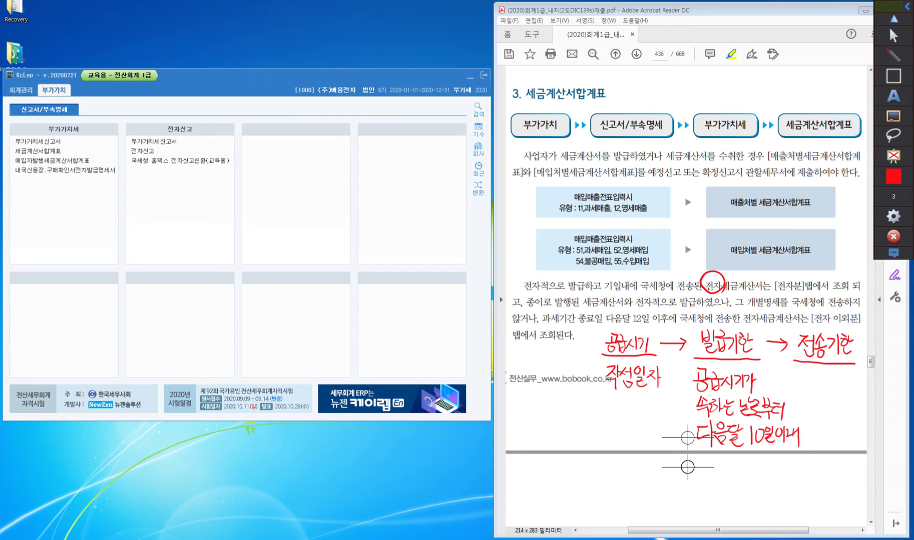
pyautogui.moveTo(788, 309); pyautogui.dragTo(837, 309)
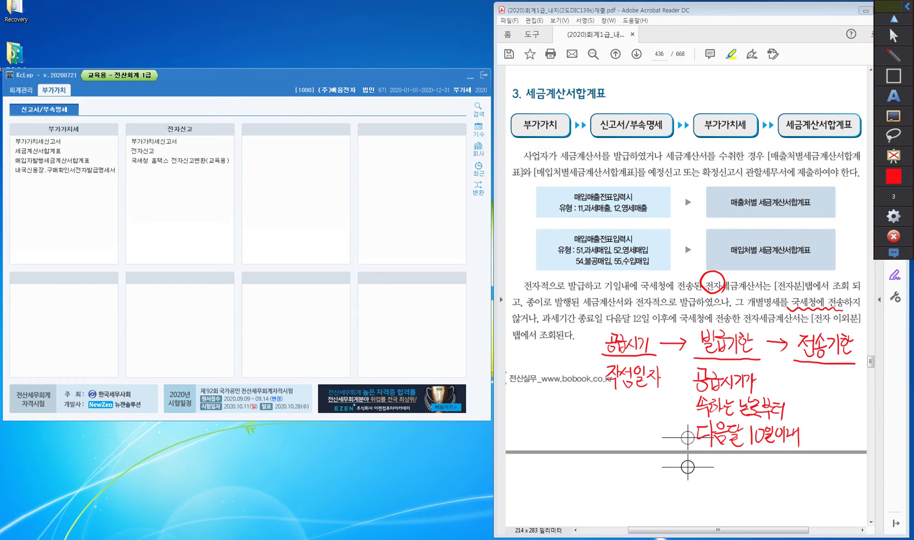
# Handwrite 발급일의 다음날 in red beneath 전송기한
pyautogui.moveTo(803, 370)
pyautogui.mouseDown()
pyautogui.moveTo(819, 376)
pyautogui.moveTo(814, 389)
pyautogui.moveTo(831, 379)
pyautogui.moveTo(828, 391)
pyautogui.moveTo(839, 383)
pyautogui.moveTo(840, 392)
pyautogui.mouseUp()
pyautogui.moveTo(843, 375); pyautogui.dragTo(851, 385)
pyautogui.moveTo(853, 376)
pyautogui.mouseDown()
pyautogui.moveTo(853, 396)
pyautogui.moveTo(812, 408)
pyautogui.moveTo(824, 422)
pyautogui.moveTo(833, 411)
pyautogui.mouseUp()
pyautogui.moveTo(825, 413)
pyautogui.mouseDown()
pyautogui.moveTo(842, 412)
pyautogui.moveTo(840, 419)
pyautogui.mouseUp()
pyautogui.moveTo(841, 401); pyautogui.dragTo(849, 417)
pyautogui.moveTo(844, 413); pyautogui.dragTo(853, 420)
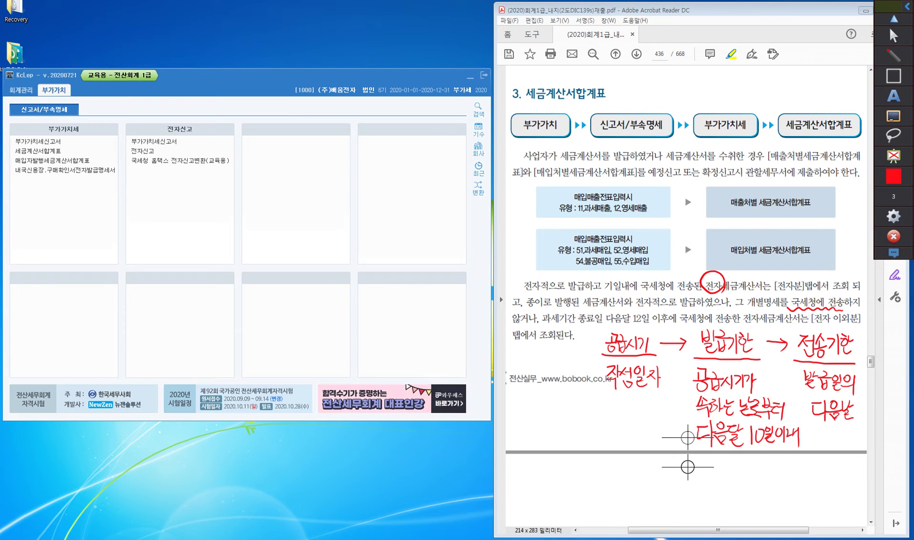
# Write the example dates 10/31, 11/10 and 11/11 beneath the 공급시기, 발급기한 and 전송기한 columns
pyautogui.moveTo(619, 469)
pyautogui.mouseDown()
pyautogui.moveTo(620, 485)
pyautogui.moveTo(626, 472)
pyautogui.moveTo(629, 492)
pyautogui.moveTo(647, 492)
pyautogui.mouseUp()
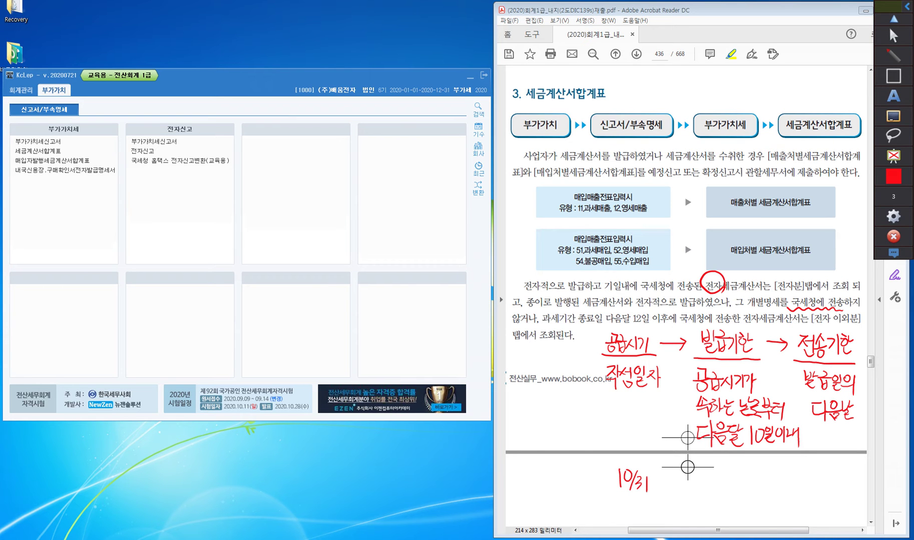
pyautogui.moveTo(731, 471)
pyautogui.mouseDown()
pyautogui.moveTo(733, 489)
pyautogui.moveTo(750, 492)
pyautogui.moveTo(754, 482)
pyautogui.mouseUp()
pyautogui.moveTo(830, 475); pyautogui.dragTo(852, 495)
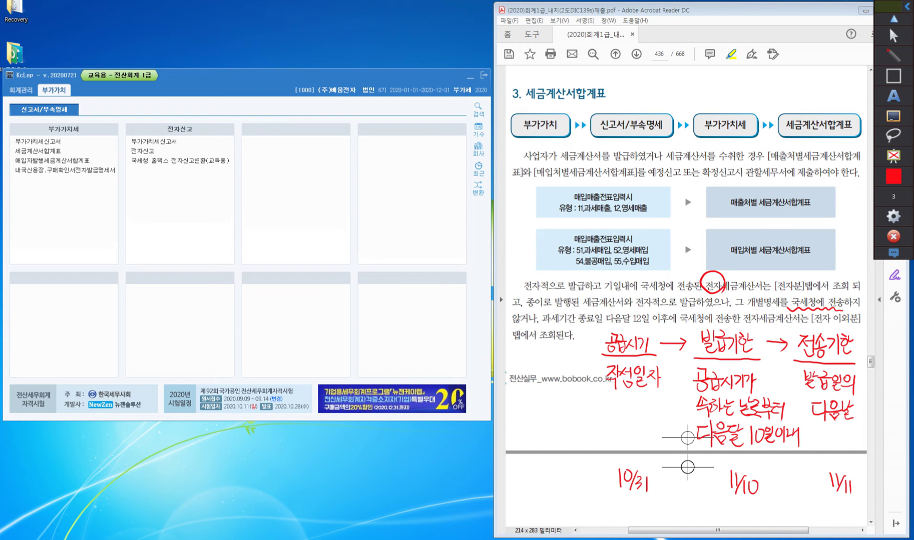
# Cross out 10/31, circle 11/10, and link it with an arrow to an underlined 11/11
pyautogui.moveTo(614, 458); pyautogui.dragTo(645, 498)
pyautogui.moveTo(648, 459); pyautogui.dragTo(620, 493)
pyautogui.moveTo(741, 497)
pyautogui.mouseDown()
pyautogui.moveTo(804, 491)
pyautogui.moveTo(799, 499)
pyautogui.moveTo(857, 502)
pyautogui.mouseUp()
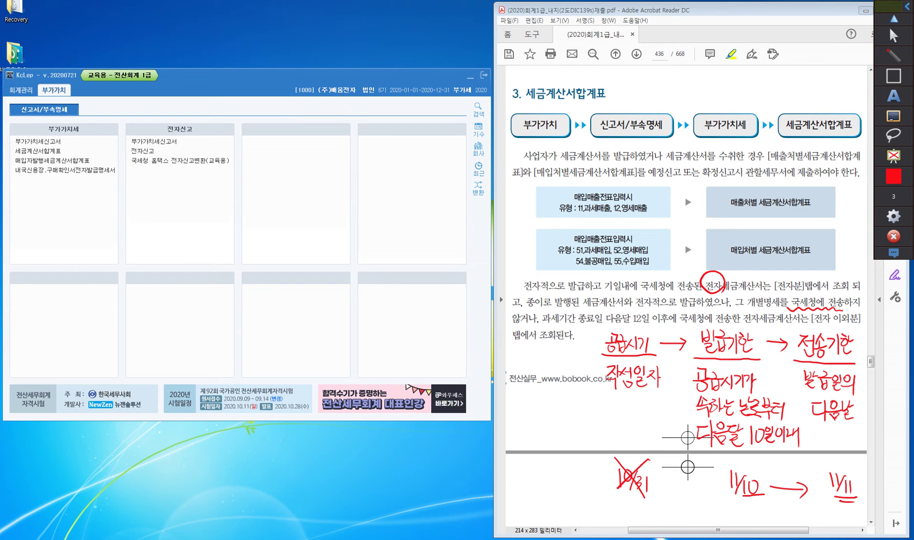
pyautogui.moveTo(767, 495)
pyautogui.mouseDown()
pyautogui.moveTo(758, 503)
pyautogui.moveTo(735, 468)
pyautogui.moveTo(764, 494)
pyautogui.mouseUp()
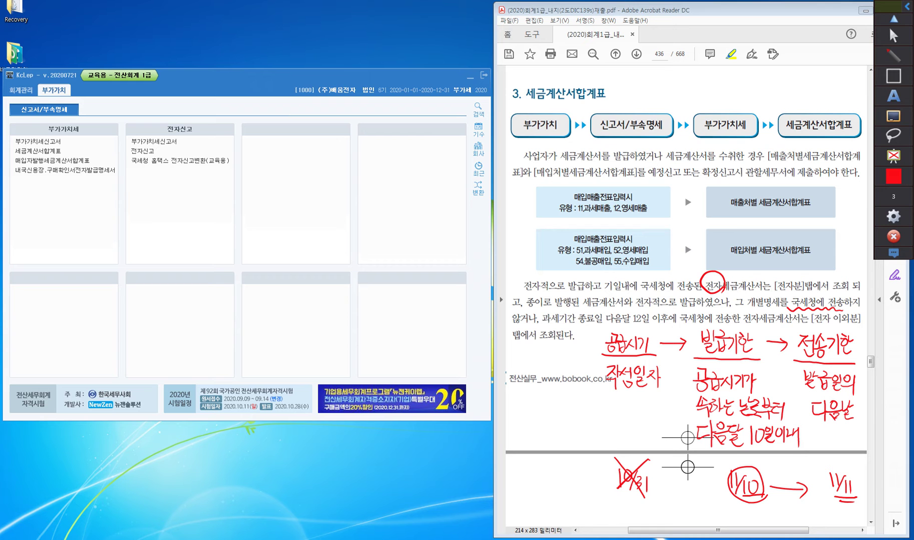
# Write a second example row with 10/31 beneath the crossed-out date and 10/31 beneath the circled 11/10
pyautogui.moveTo(625, 496)
pyautogui.mouseDown()
pyautogui.moveTo(627, 513)
pyautogui.moveTo(635, 498)
pyautogui.mouseUp()
pyautogui.moveTo(644, 500)
pyautogui.mouseDown()
pyautogui.moveTo(636, 518)
pyautogui.moveTo(649, 515)
pyautogui.mouseUp()
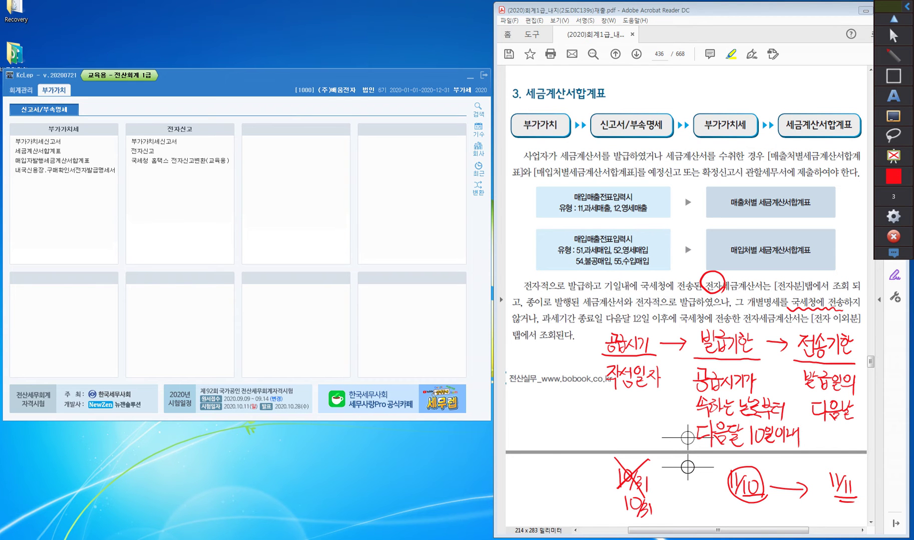
pyautogui.moveTo(737, 504)
pyautogui.mouseDown()
pyautogui.moveTo(737, 519)
pyautogui.moveTo(745, 506)
pyautogui.mouseUp()
pyautogui.moveTo(755, 507)
pyautogui.mouseDown()
pyautogui.moveTo(750, 520)
pyautogui.moveTo(763, 518)
pyautogui.mouseUp()
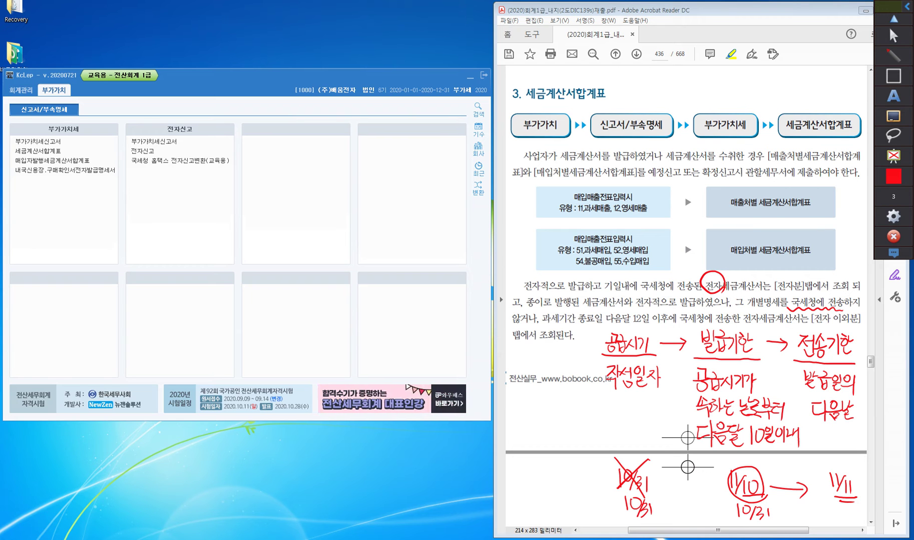
# Write 11/1 beneath the underlined 11/11 and erase the crossed-out 10/31 in the 공급시기 column
pyautogui.moveTo(835, 505)
pyautogui.mouseDown()
pyautogui.moveTo(835, 519)
pyautogui.moveTo(846, 509)
pyautogui.moveTo(826, 518)
pyautogui.mouseUp()
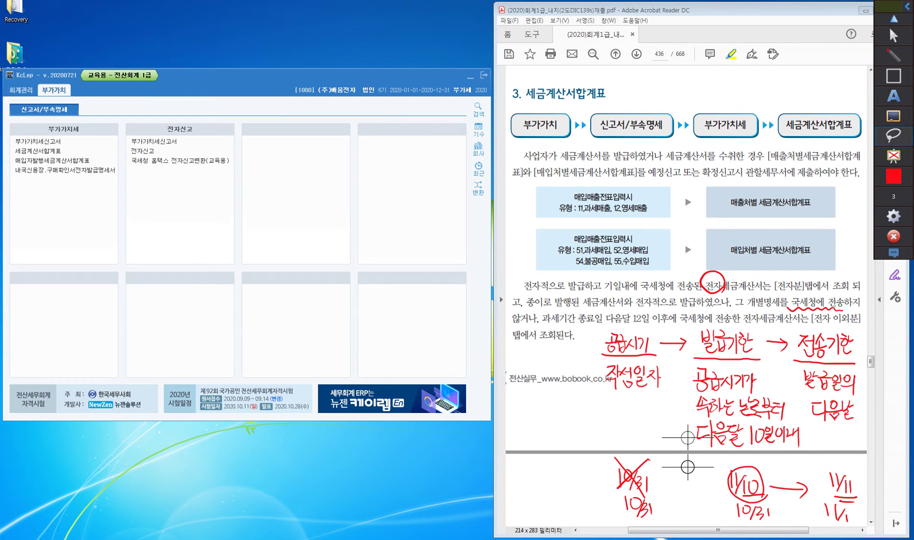
pyautogui.moveTo(893, 115)
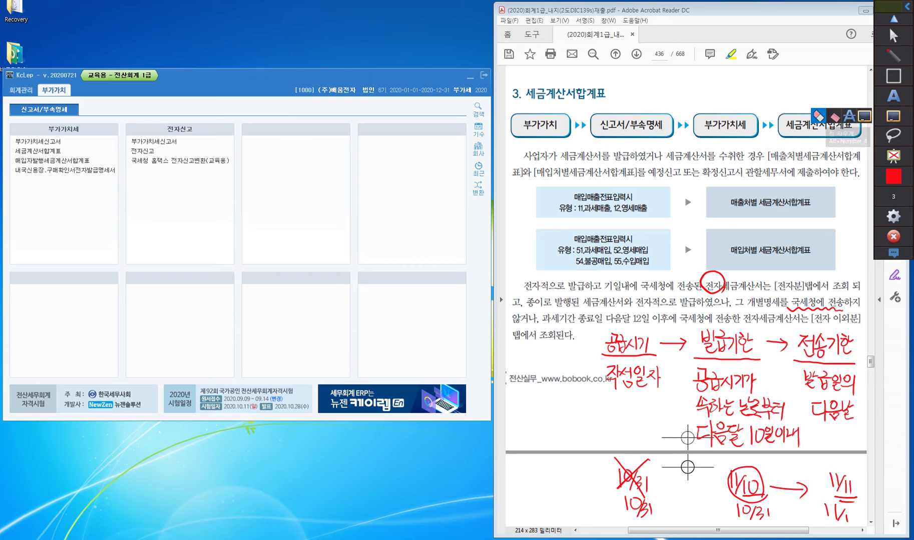
pyautogui.click(833, 117)
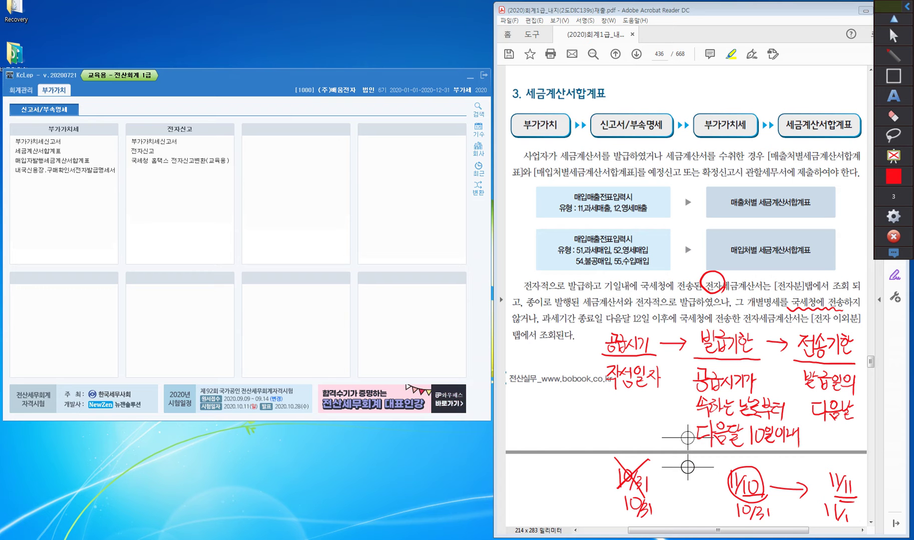
pyautogui.moveTo(623, 470)
pyautogui.mouseDown()
pyautogui.moveTo(647, 490)
pyautogui.moveTo(625, 482)
pyautogui.mouseUp()
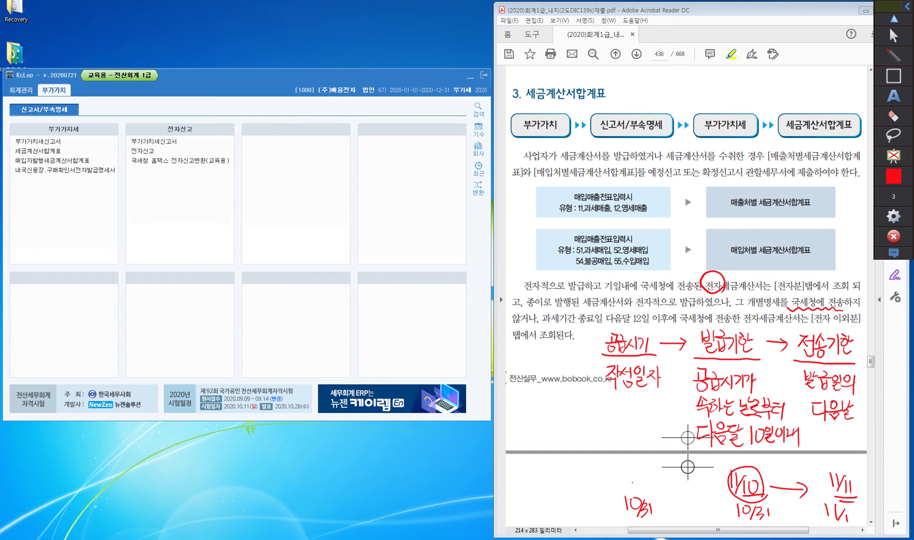
# Highlight 공급시기가, 다음달 10일이내, 발급일의 다음날 and the example dates 11/10 and 11/11 in green
pyautogui.click(893, 176)
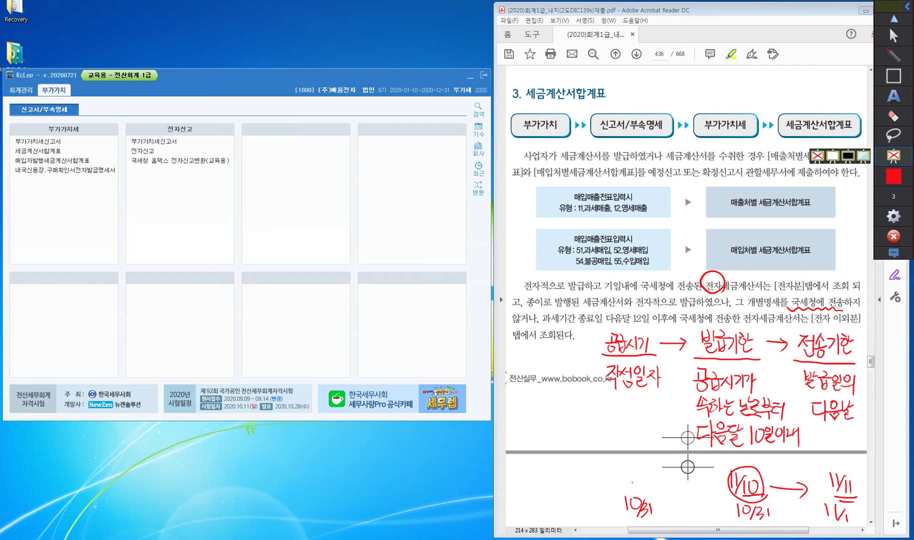
pyautogui.click(893, 55)
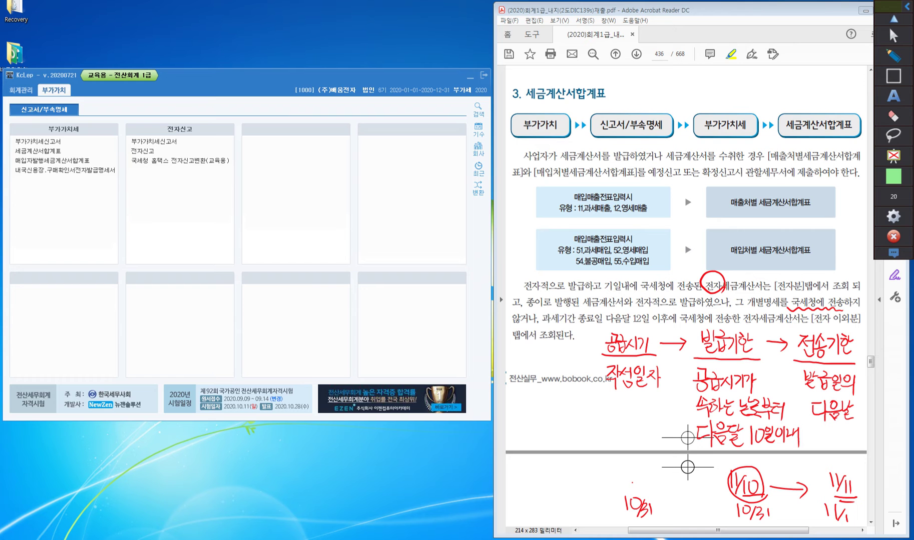
pyautogui.moveTo(690, 386); pyautogui.dragTo(750, 387)
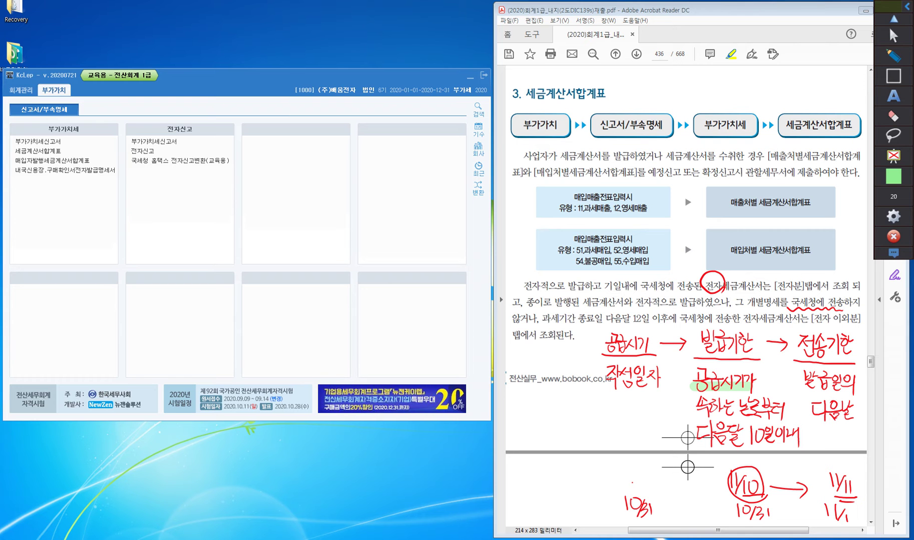
pyautogui.moveTo(698, 434); pyautogui.dragTo(806, 433)
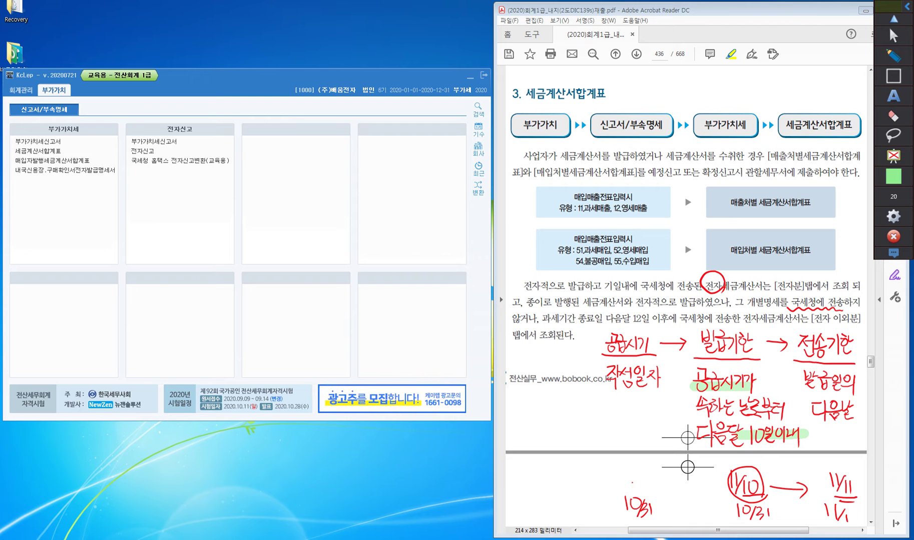
pyautogui.moveTo(797, 381); pyautogui.dragTo(859, 382)
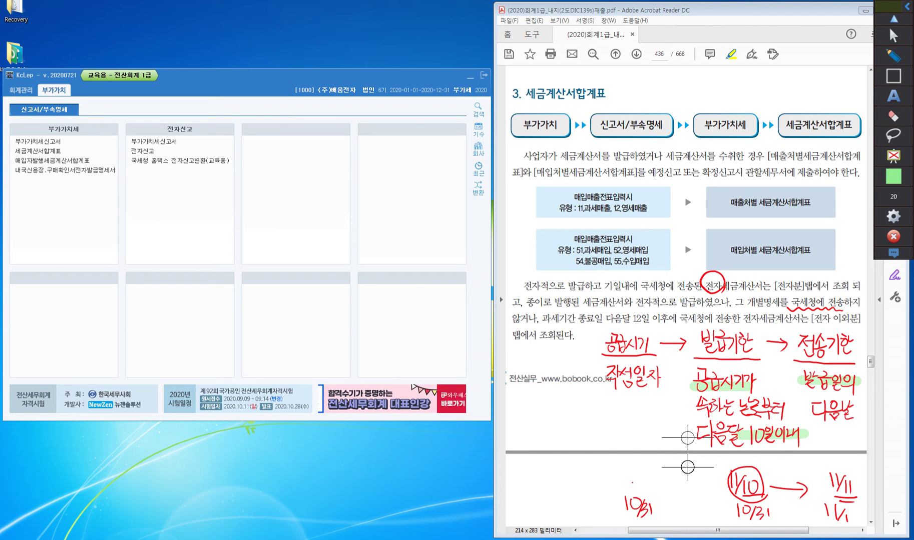
pyautogui.moveTo(807, 409); pyautogui.dragTo(851, 409)
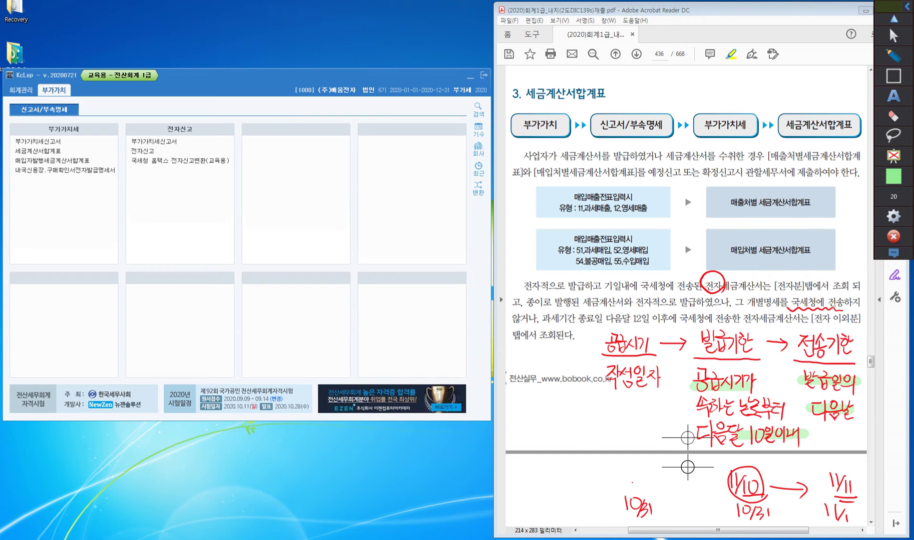
pyautogui.moveTo(722, 484); pyautogui.dragTo(763, 485)
pyautogui.moveTo(823, 481); pyautogui.dragTo(857, 481)
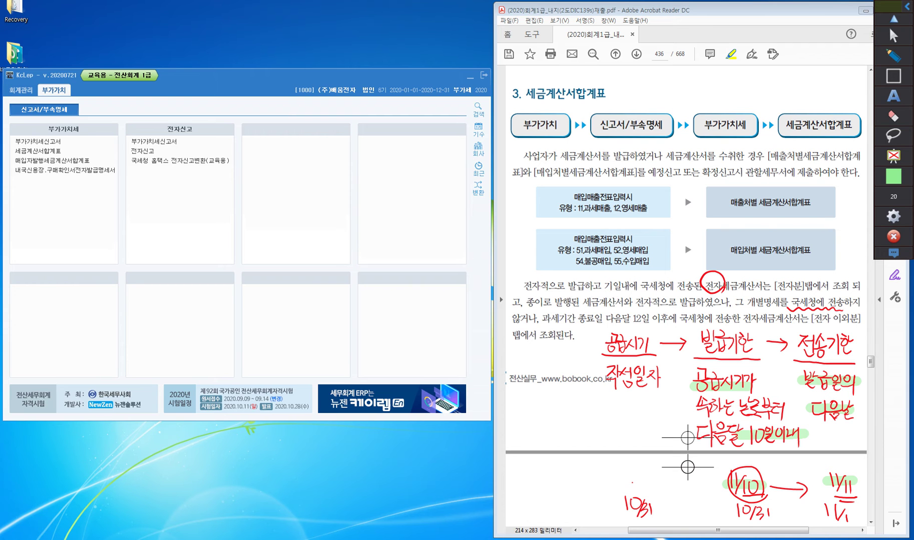
# Highlight 과세기간 종료일 다음달 12일 이후 in the textbook paragraph in green and draw freehand green marks above it
pyautogui.moveTo(541, 318); pyautogui.dragTo(605, 318)
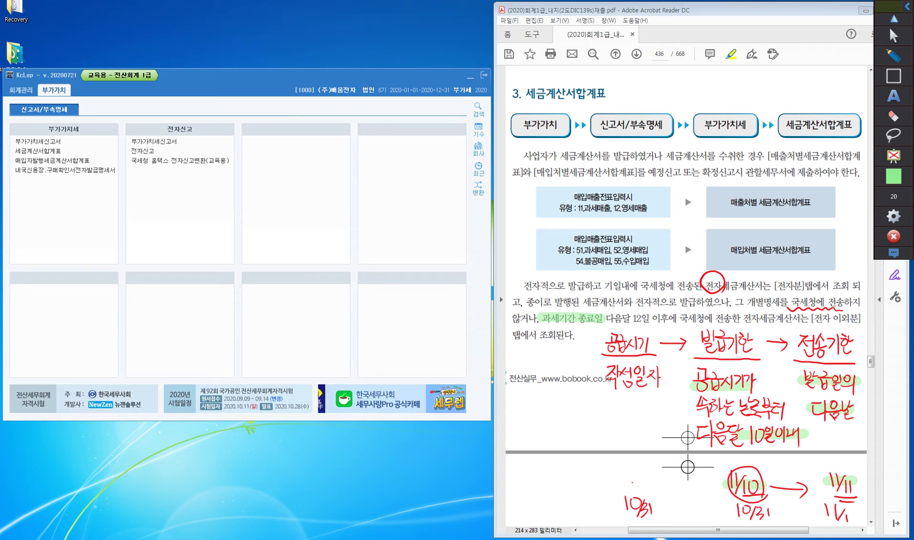
pyautogui.moveTo(605, 318); pyautogui.dragTo(667, 318)
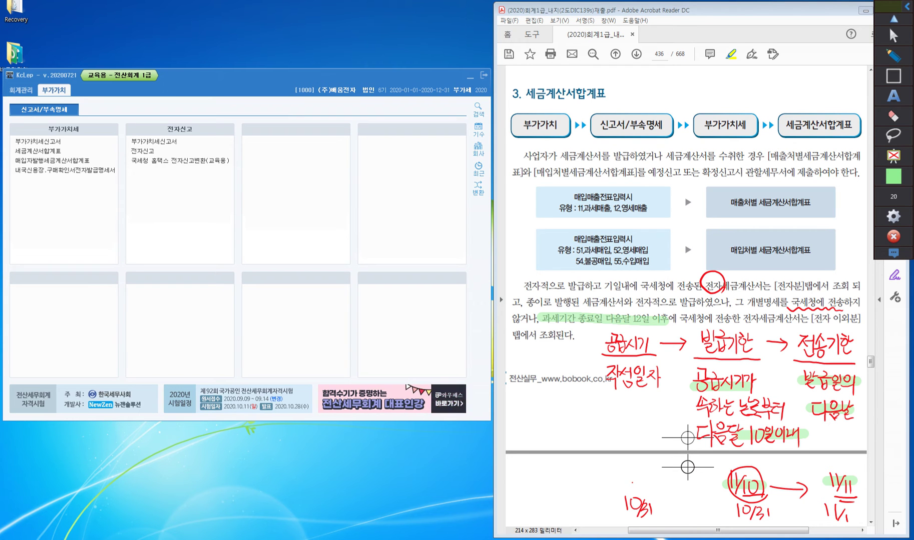
pyautogui.moveTo(577, 285)
pyautogui.mouseDown()
pyautogui.moveTo(593, 273)
pyautogui.moveTo(598, 304)
pyautogui.moveTo(623, 271)
pyautogui.moveTo(608, 301)
pyautogui.moveTo(640, 288)
pyautogui.moveTo(644, 310)
pyautogui.mouseUp()
pyautogui.moveTo(653, 262)
pyautogui.mouseDown()
pyautogui.moveTo(642, 284)
pyautogui.moveTo(667, 295)
pyautogui.mouseUp()
pyautogui.moveTo(656, 286)
pyautogui.mouseDown()
pyautogui.moveTo(677, 254)
pyautogui.moveTo(672, 291)
pyautogui.mouseUp()
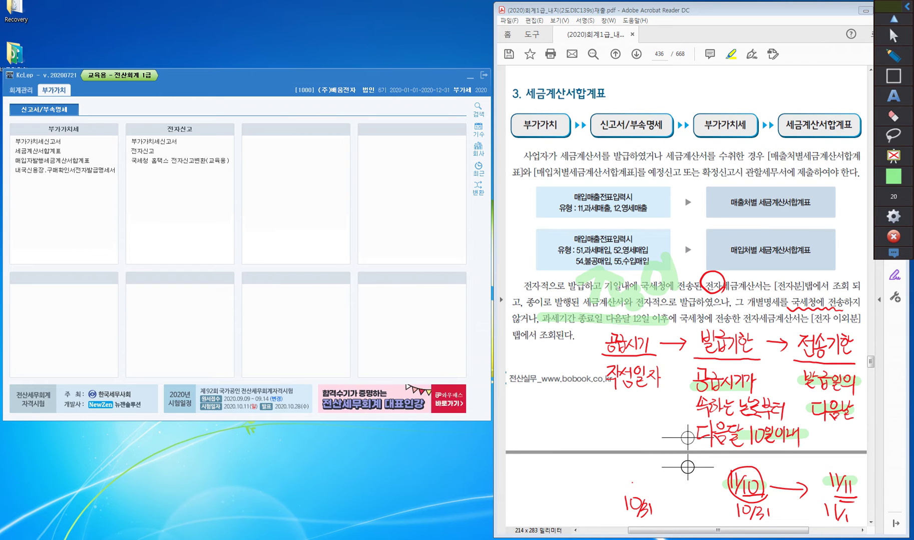
# Clear all annotations from the screen and highlight the textbook heading 세금계산서합계표 in green
pyautogui.click(893, 36)
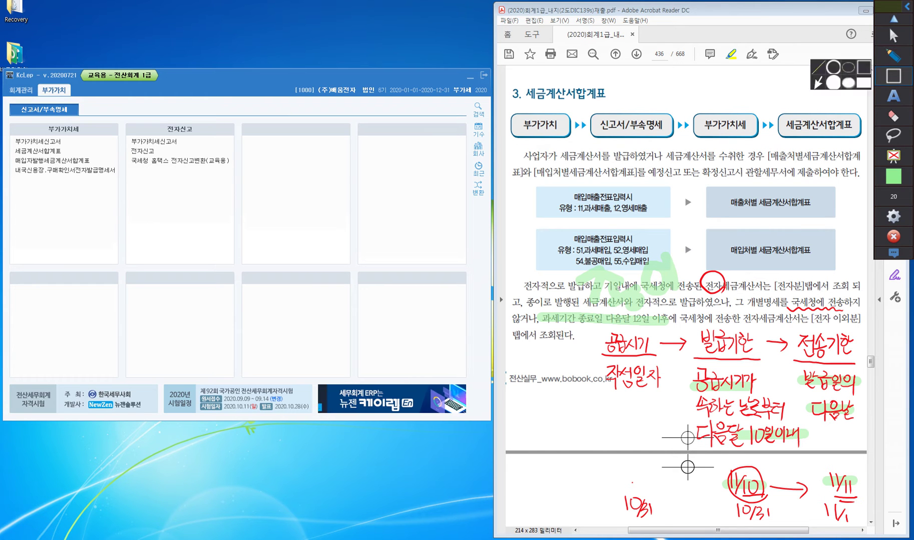
pyautogui.click(893, 116)
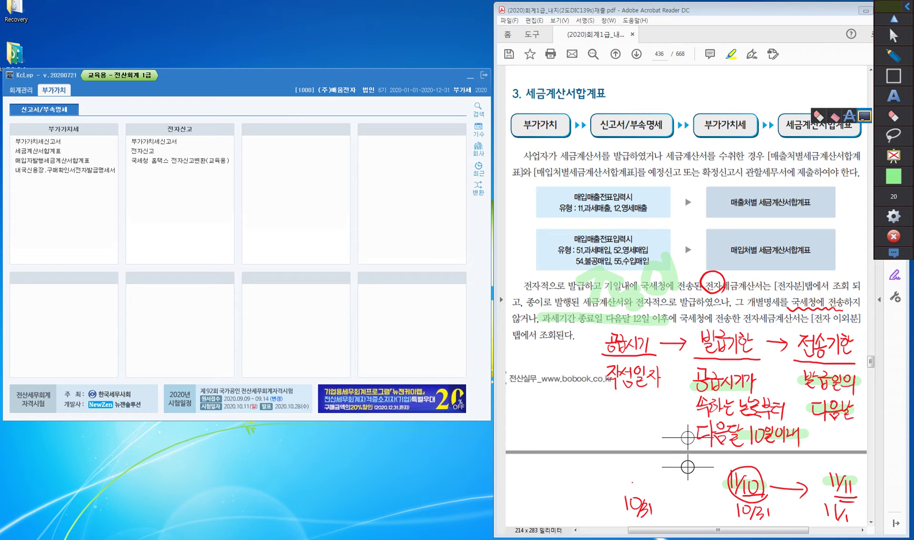
pyautogui.click(864, 117)
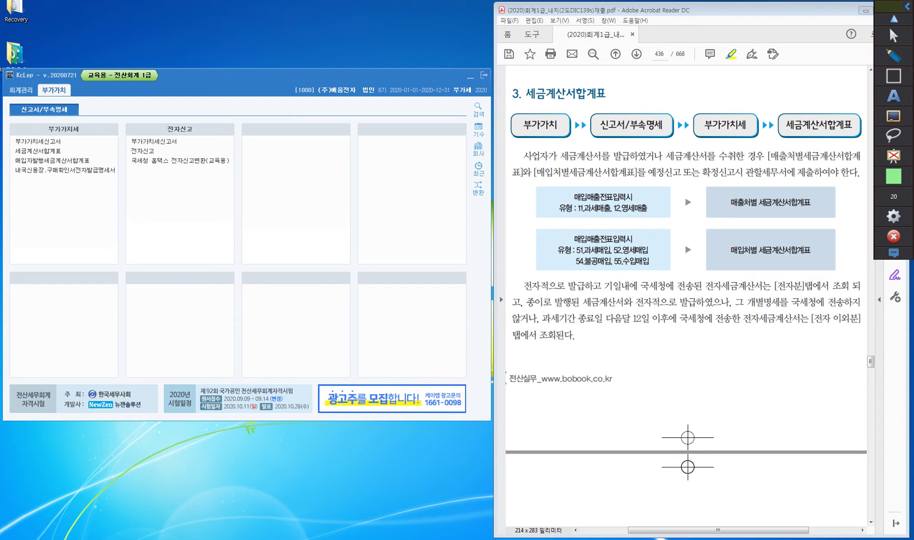
pyautogui.moveTo(523, 94); pyautogui.dragTo(606, 93)
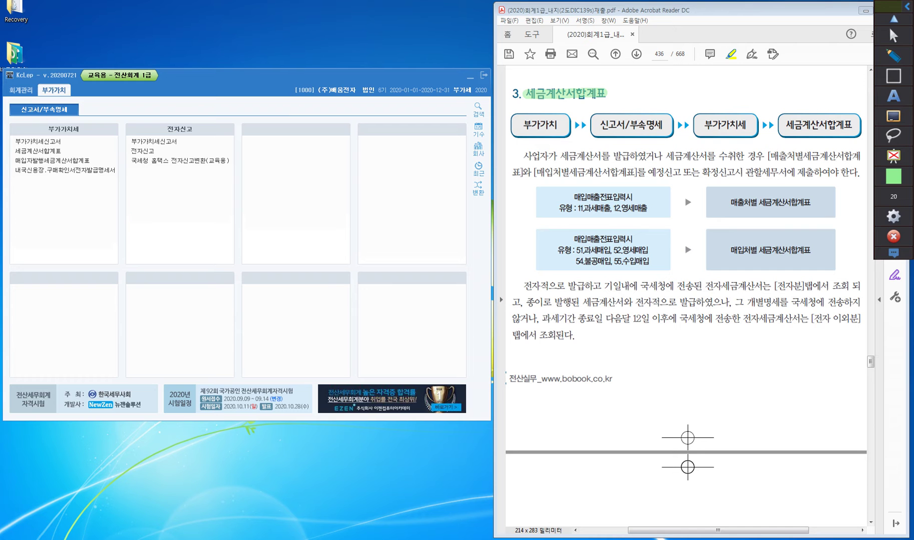
# Open 세금계산서합계표 in KcLep and query April to June 2020 with 정기신고
pyautogui.click(893, 36)
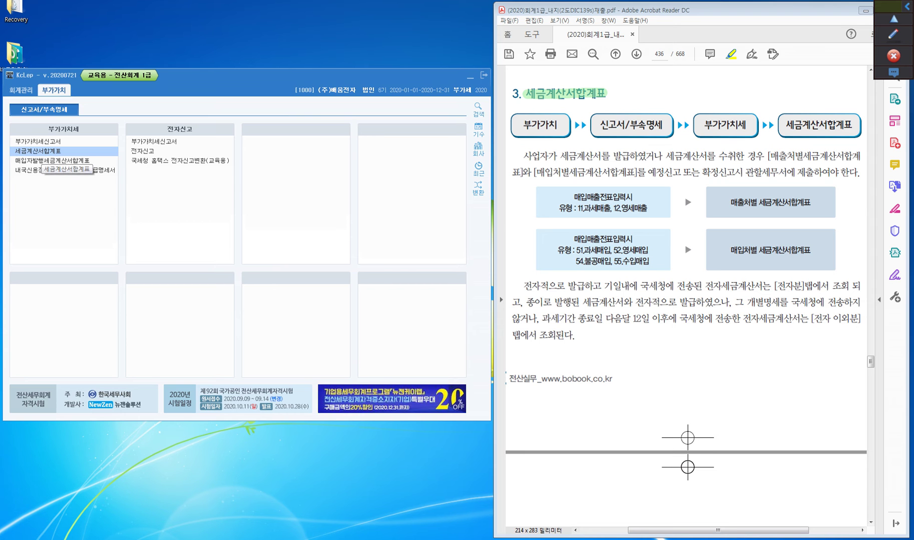
pyautogui.click(44, 151)
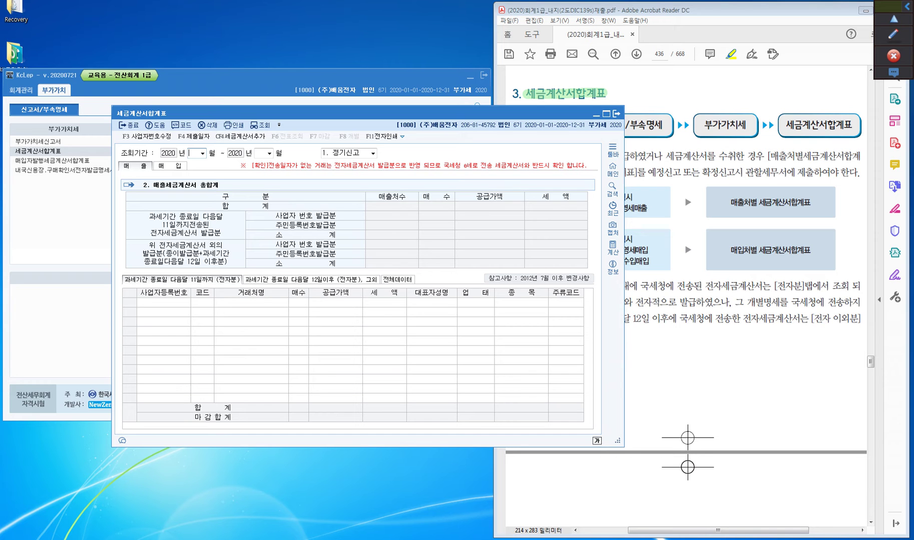
pyautogui.write('0406')
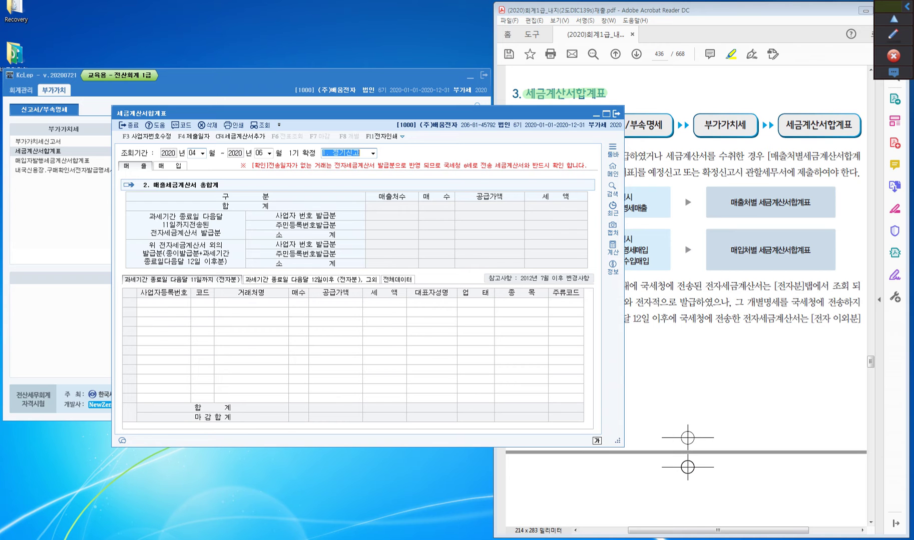
pyautogui.press('Return')
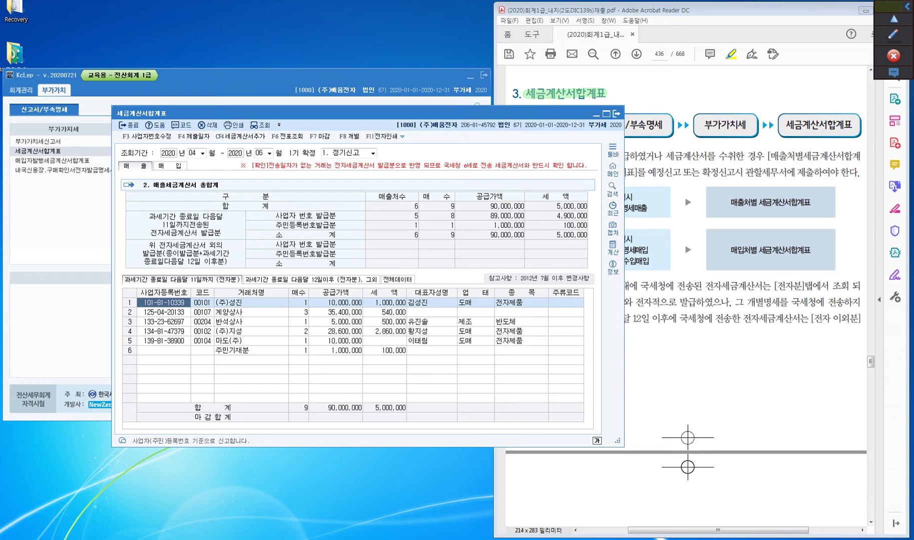
# Draw green rectangles around the 매출 and 매입 tabs of 세금계산서합계표
pyautogui.click(893, 35)
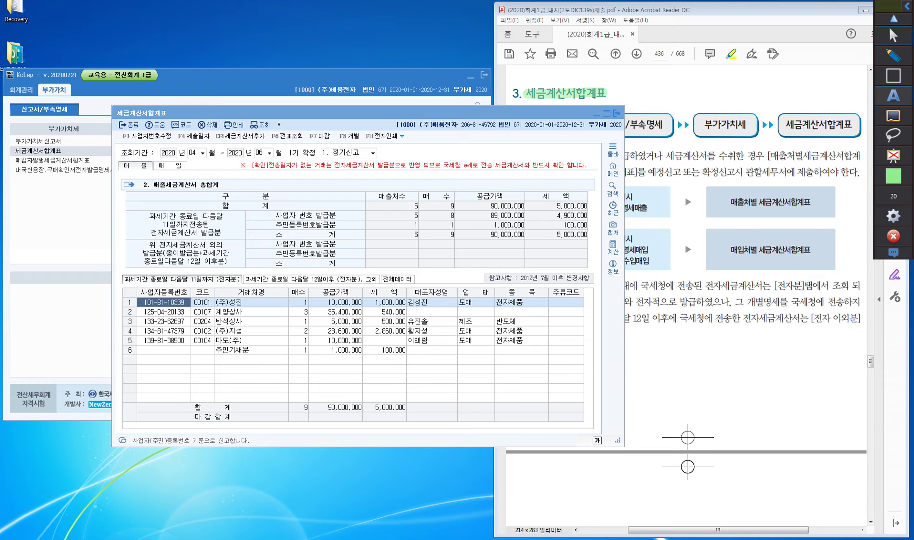
pyautogui.click(893, 76)
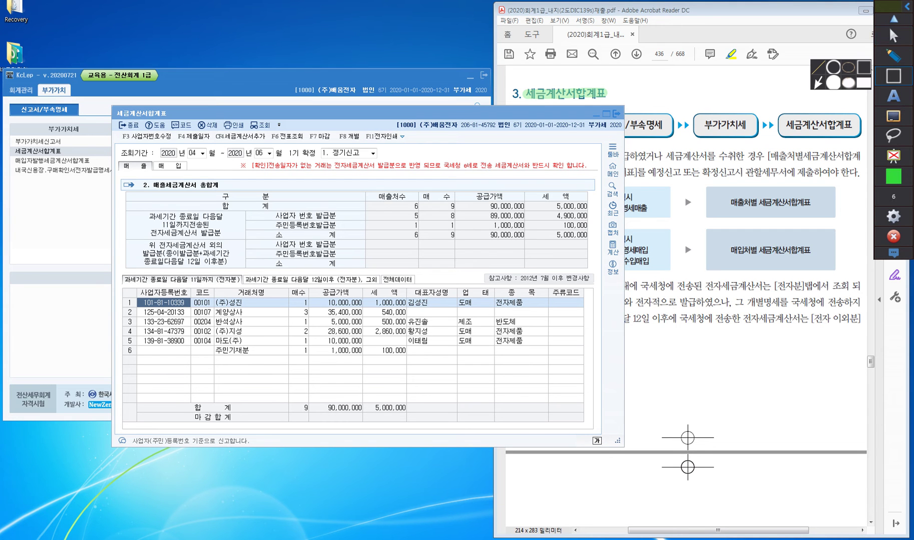
pyautogui.moveTo(115, 157)
pyautogui.mouseDown()
pyautogui.moveTo(121, 174)
pyautogui.moveTo(152, 174)
pyautogui.mouseUp()
pyautogui.press('ctrl')
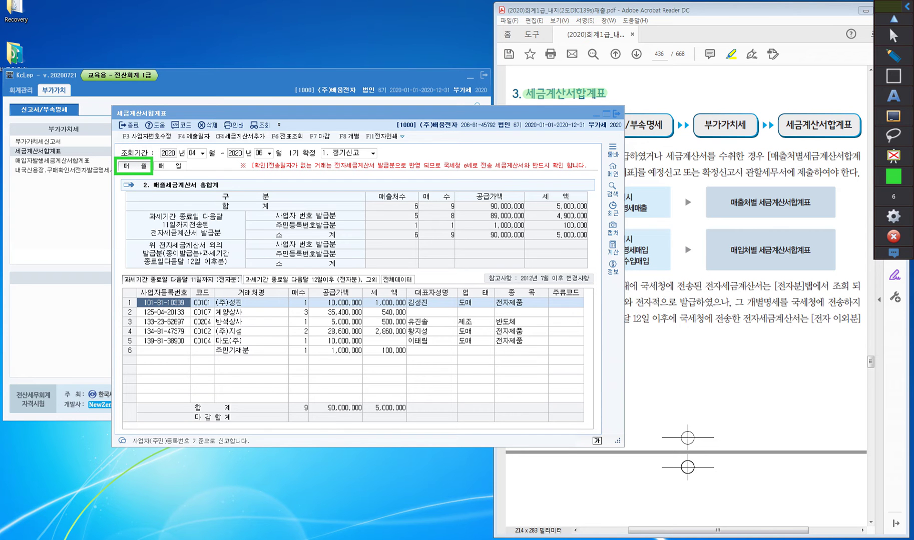
pyautogui.moveTo(191, 176)
pyautogui.mouseDown()
pyautogui.moveTo(157, 170)
pyautogui.moveTo(153, 159)
pyautogui.mouseUp()
pyautogui.click(892, 36)
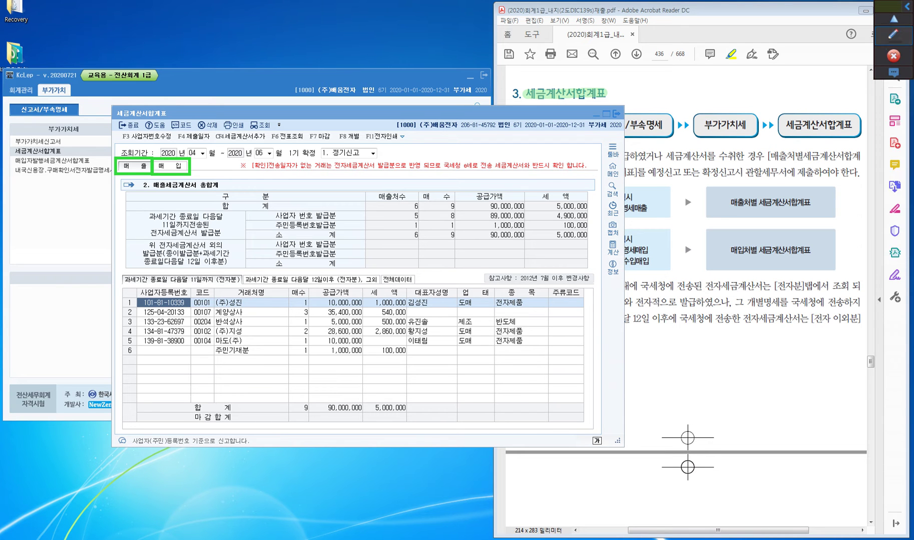
pyautogui.click(124, 166)
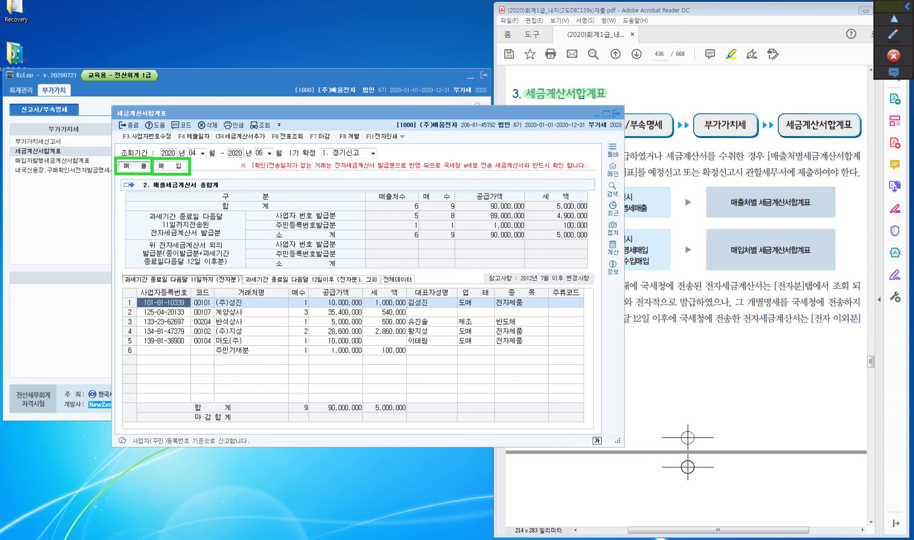
# Draw green rectangles around the 11일까지 (전자분), 12일이후 (전자분), 그외 and 전체데이터 tabs
pyautogui.click(893, 34)
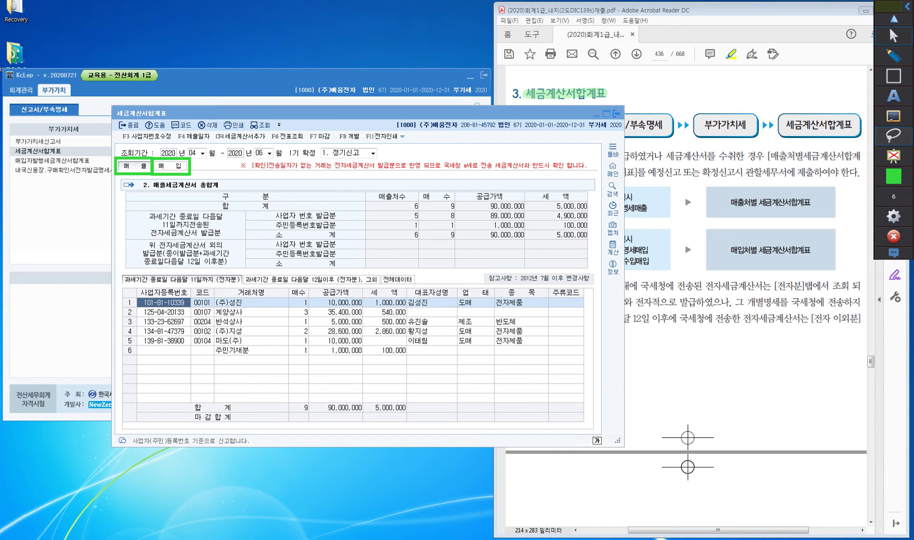
pyautogui.click(894, 75)
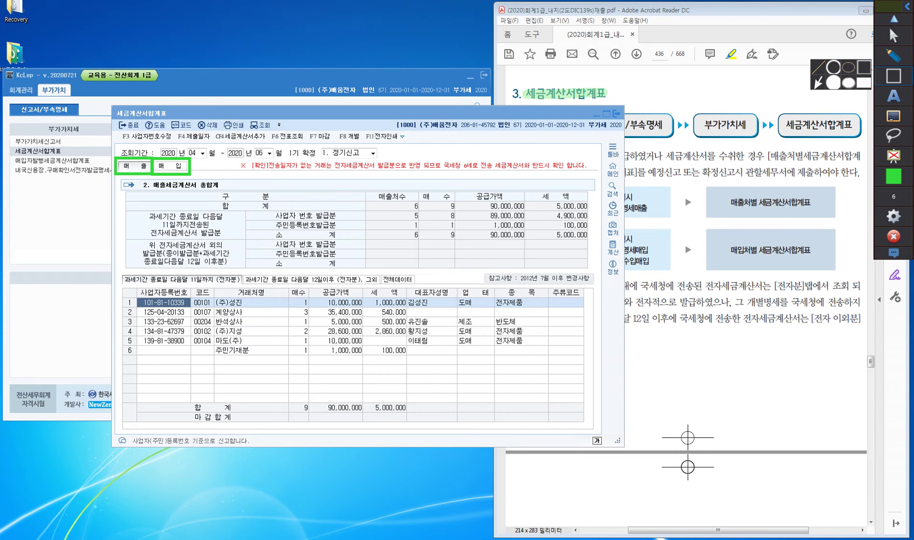
pyautogui.moveTo(119, 273)
pyautogui.mouseDown()
pyautogui.moveTo(128, 287)
pyautogui.moveTo(243, 289)
pyautogui.mouseUp()
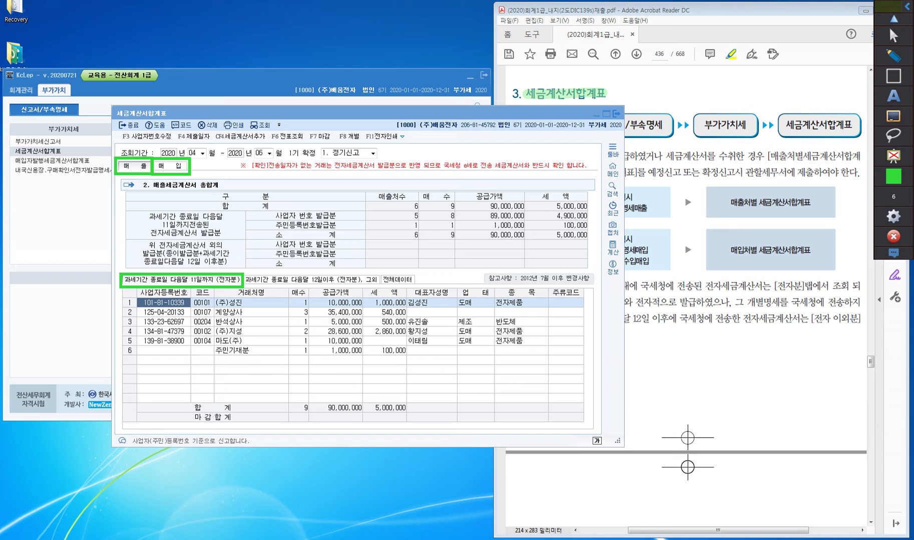
pyautogui.moveTo(379, 288)
pyautogui.mouseDown()
pyautogui.moveTo(254, 282)
pyautogui.moveTo(242, 272)
pyautogui.mouseUp()
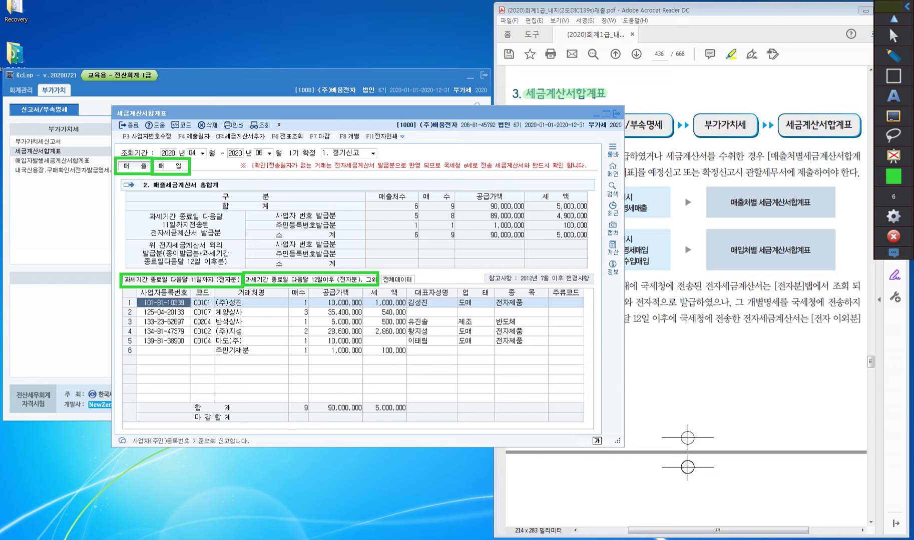
pyautogui.moveTo(376, 267)
pyautogui.mouseDown()
pyautogui.moveTo(381, 288)
pyautogui.moveTo(419, 289)
pyautogui.mouseUp()
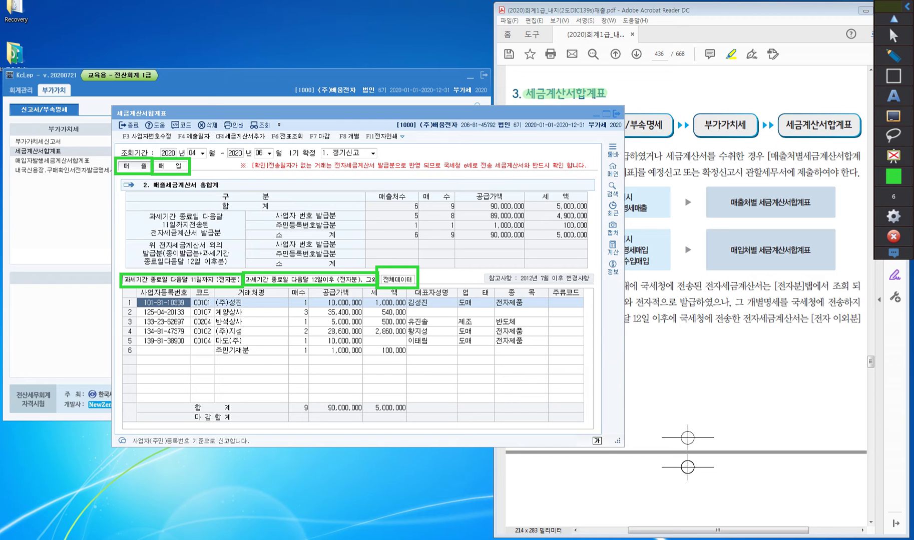
# Handwrite 전자 and 종이 in red beside the two summary categories, underline 종이발급분 and 12일 이후, and add 미전송
pyautogui.press('p')
pyautogui.moveTo(124, 218)
pyautogui.mouseDown()
pyautogui.moveTo(143, 227)
pyautogui.moveTo(128, 257)
pyautogui.moveTo(147, 256)
pyautogui.mouseUp()
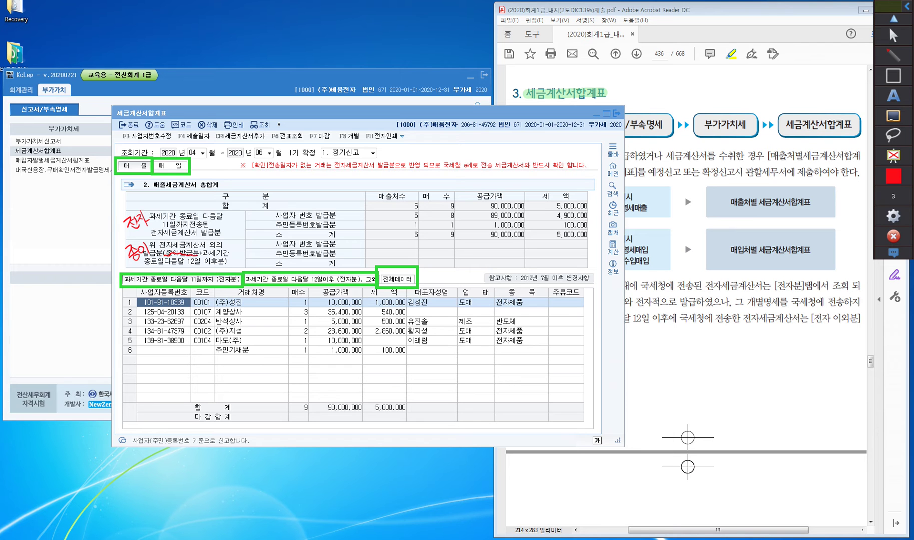
pyautogui.moveTo(184, 267)
pyautogui.mouseDown()
pyautogui.moveTo(217, 266)
pyautogui.moveTo(244, 249)
pyautogui.moveTo(254, 257)
pyautogui.mouseUp()
# Check-mark 사업자 번호 발급분, 주민등록번호발급분 and 주민기재분 in red, and switch the summary to 매입
pyautogui.moveTo(259, 209); pyautogui.dragTo(269, 219)
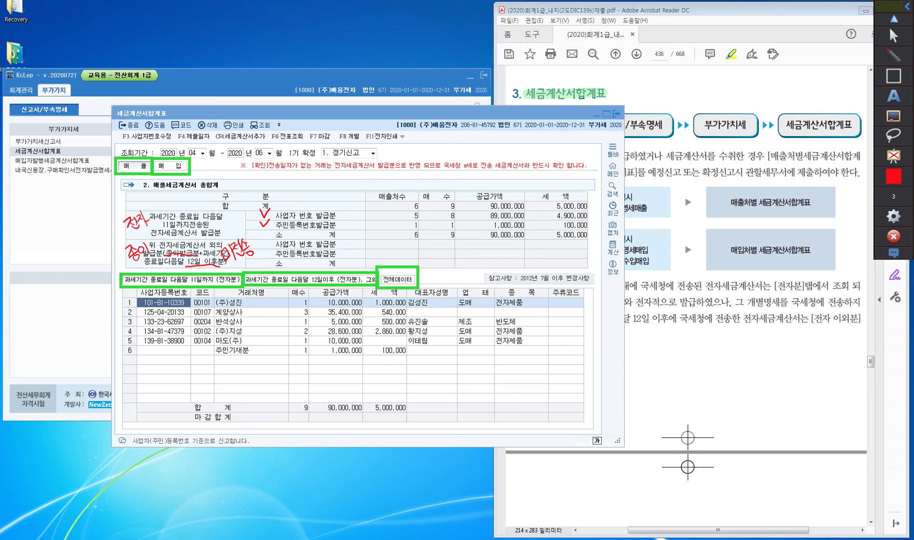
pyautogui.moveTo(208, 347)
pyautogui.mouseDown()
pyautogui.moveTo(212, 355)
pyautogui.moveTo(217, 346)
pyautogui.mouseUp()
pyautogui.click(889, 26)
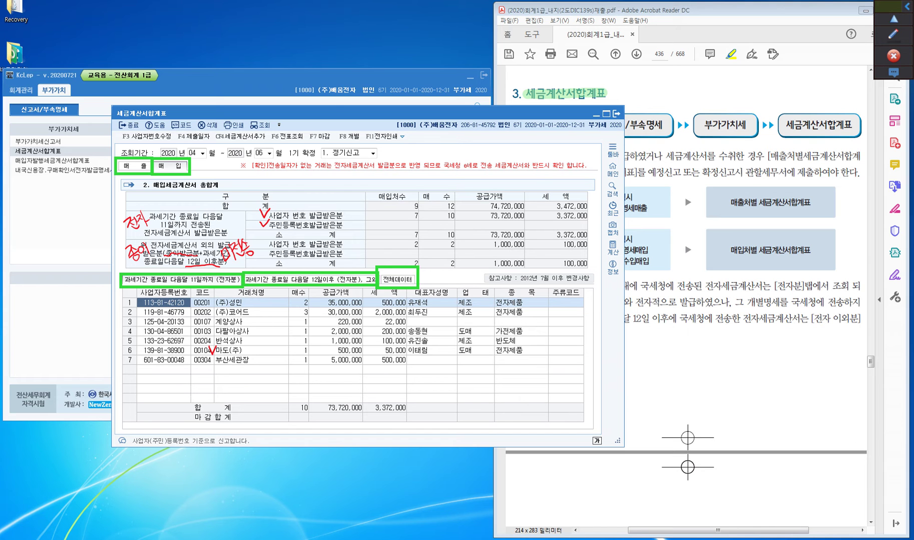
# Clear the annotations, then mark in red (전자분), the purchase list's total 공급가액, 전송된 and the electronic 소계 supply amount
pyautogui.click(888, 25)
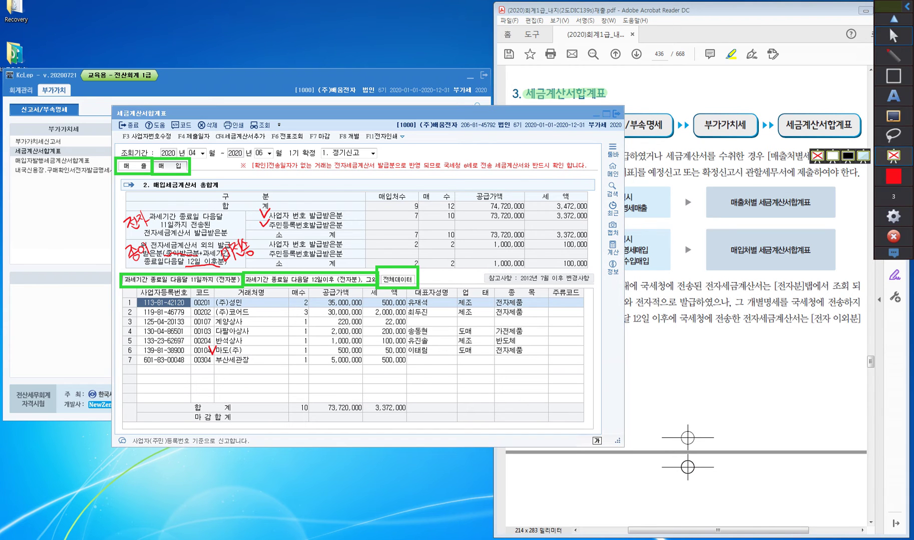
pyautogui.click(893, 116)
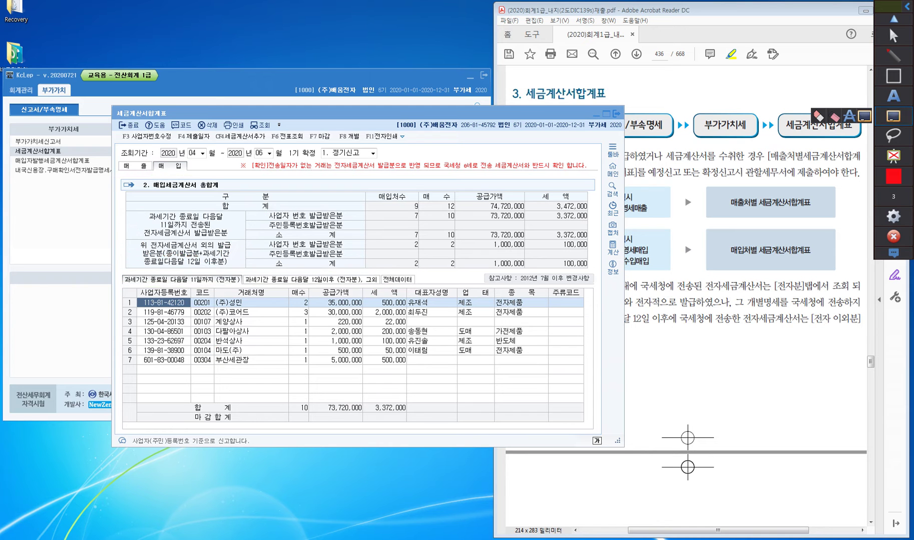
pyautogui.moveTo(216, 283); pyautogui.dragTo(240, 283)
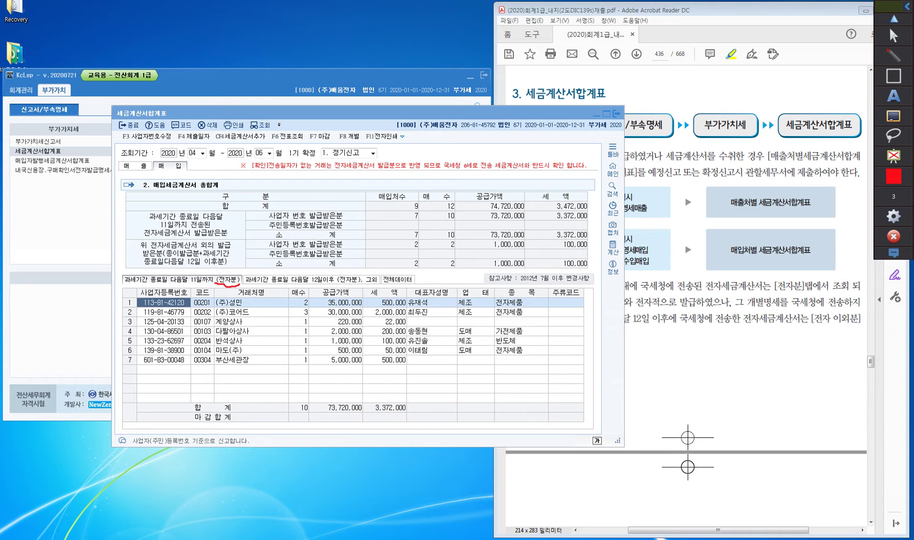
pyautogui.moveTo(322, 411); pyautogui.dragTo(365, 414)
pyautogui.moveTo(225, 233)
pyautogui.mouseDown()
pyautogui.moveTo(198, 237)
pyautogui.moveTo(214, 215)
pyautogui.moveTo(220, 231)
pyautogui.mouseUp()
pyautogui.moveTo(485, 236)
pyautogui.mouseDown()
pyautogui.moveTo(527, 238)
pyautogui.moveTo(520, 227)
pyautogui.moveTo(484, 227)
pyautogui.moveTo(482, 236)
pyautogui.mouseUp()
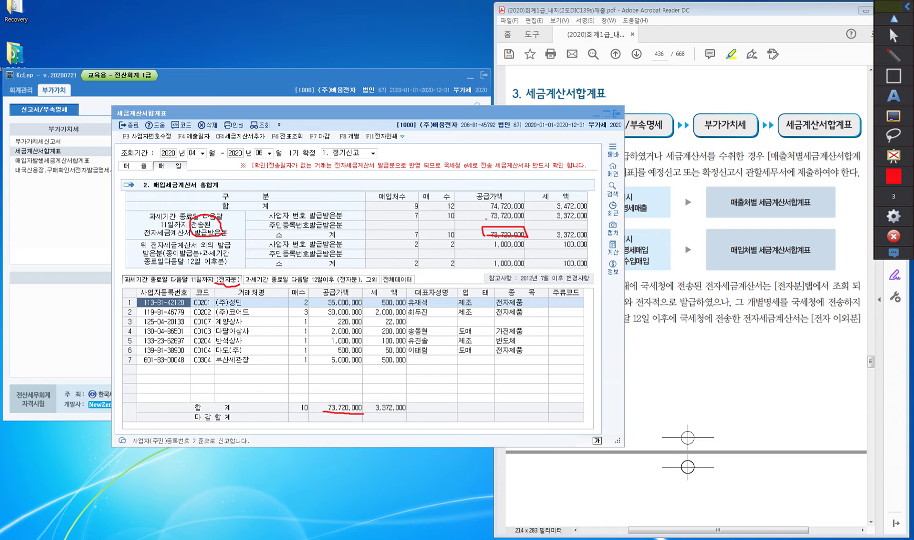
# Check-mark 공급가액 in red and handwrite a red note beside the non-electronic invoice category
pyautogui.moveTo(504, 195); pyautogui.dragTo(509, 198)
pyautogui.moveTo(244, 252)
pyautogui.mouseDown()
pyautogui.moveTo(253, 250)
pyautogui.moveTo(248, 261)
pyautogui.moveTo(259, 259)
pyautogui.moveTo(261, 271)
pyautogui.moveTo(267, 266)
pyautogui.mouseUp()
pyautogui.click(893, 36)
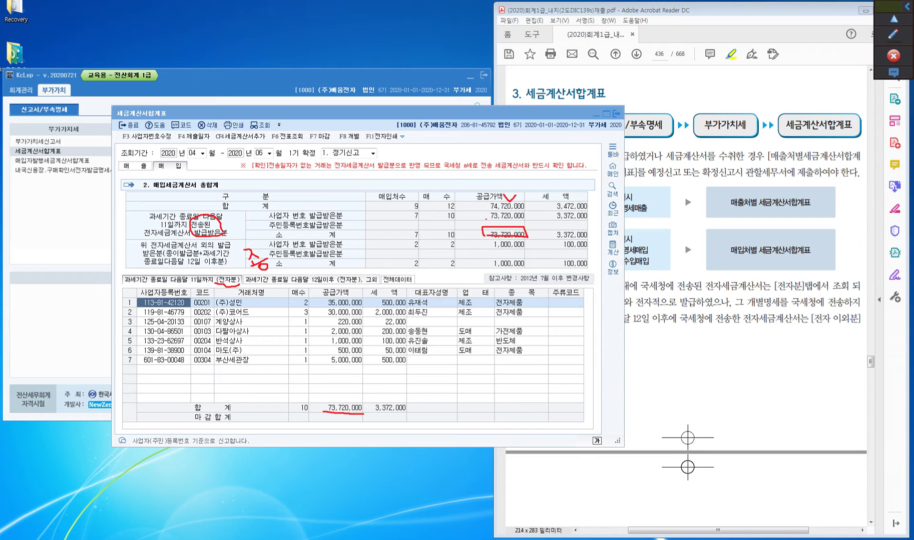
# View the purchase list for 12일이후 (전자분), 그외, and switch to 매출 to check the tax amount of 마도(주)
pyautogui.click(303, 280)
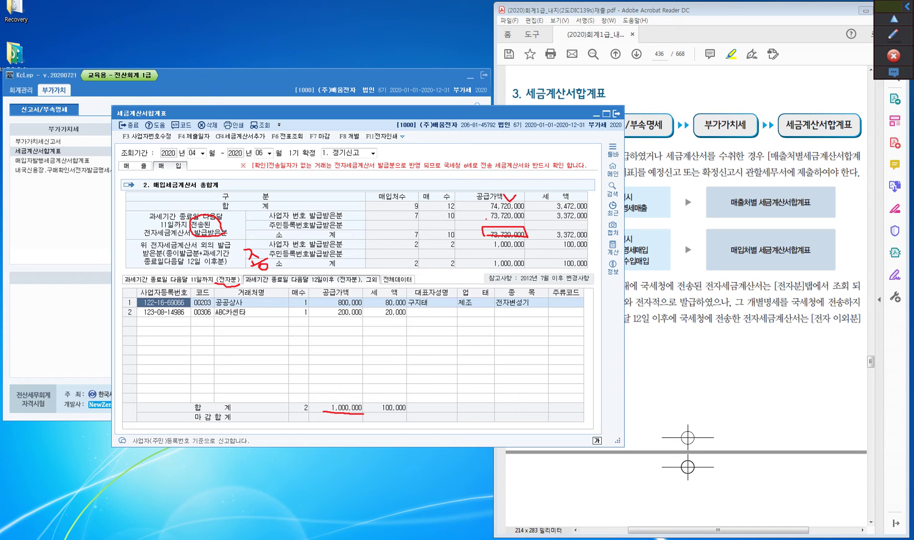
pyautogui.click(135, 166)
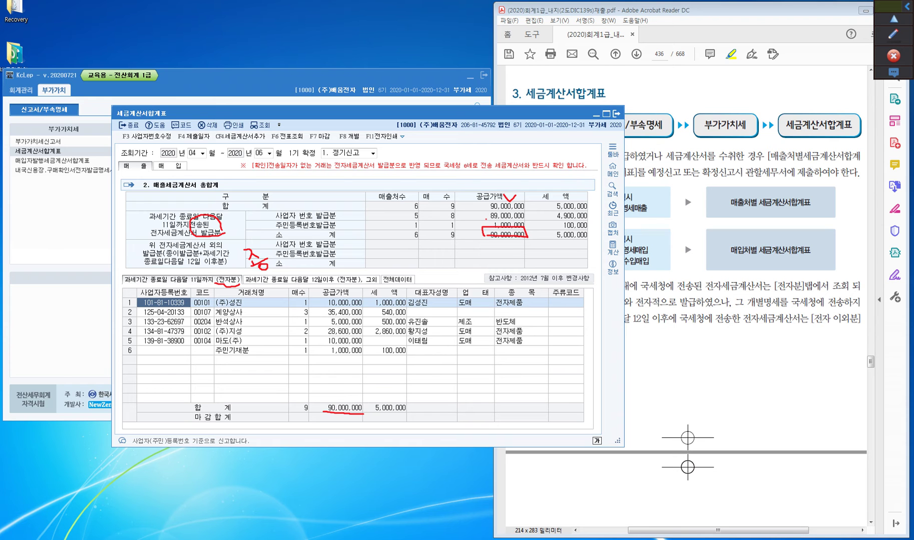
pyautogui.click(384, 341)
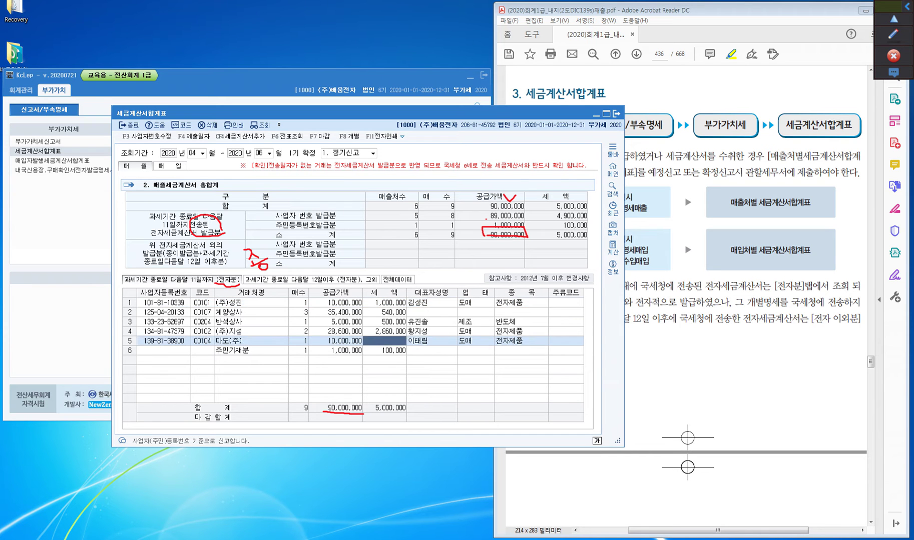
# Clear all red annotations and close 세금계산서합계표
pyautogui.press('ctrl')
pyautogui.press('ctrl')
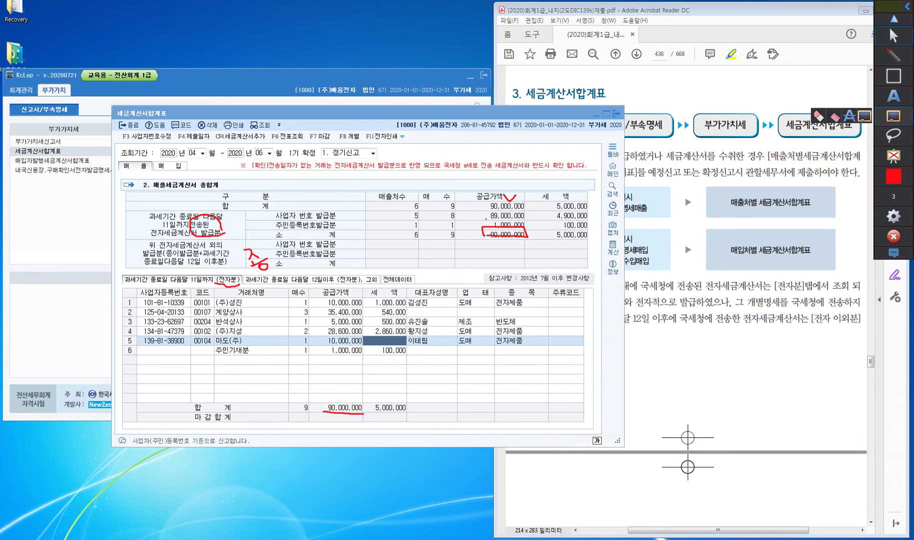
pyautogui.click(893, 116)
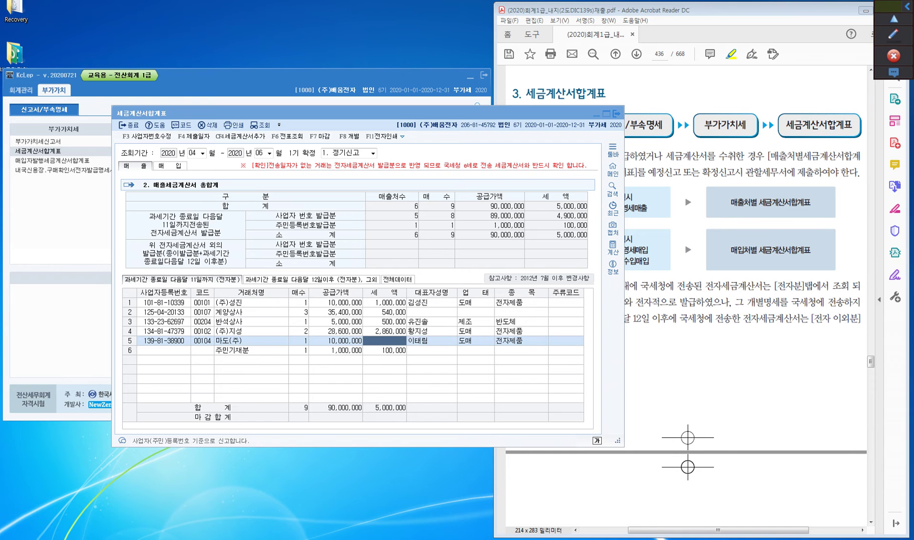
pyautogui.press('Escape')
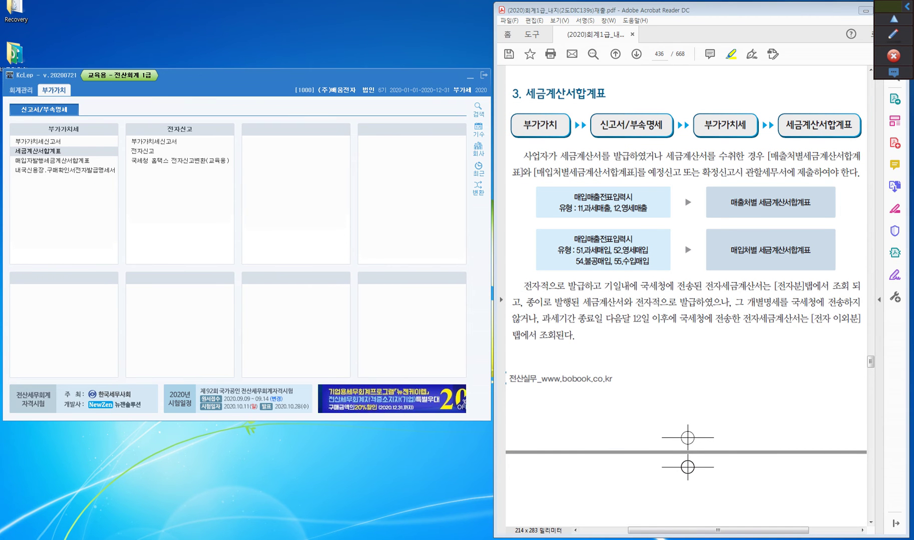
# Bring up textbook section 4 부가가치세신고서, open the matching KcLep form and move its window beside the textbook
pyautogui.scroll(-8, 685, 301)
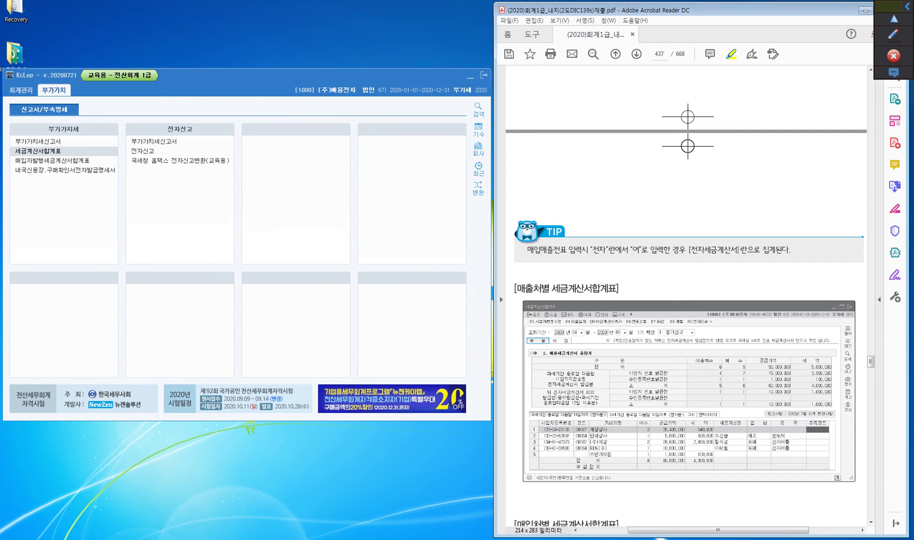
pyautogui.scroll(-10, 686, 295)
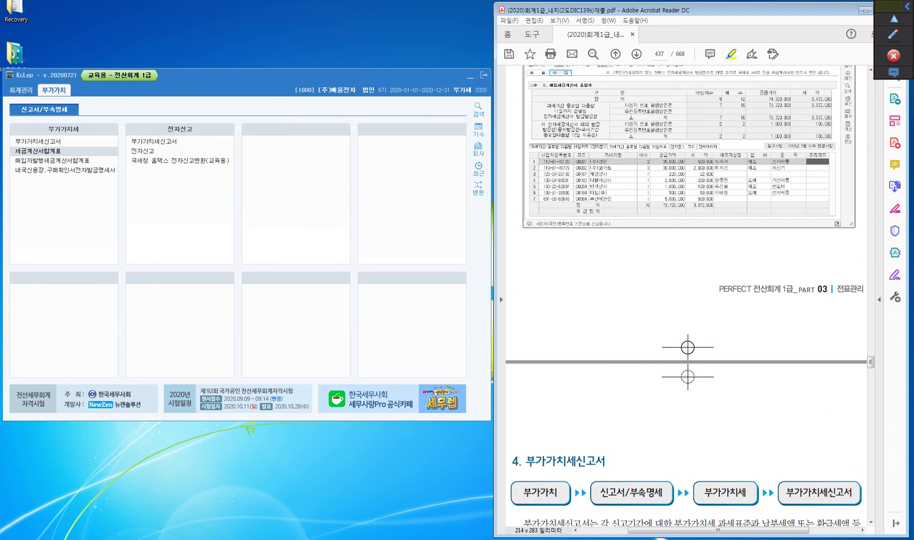
pyautogui.scroll(-3, 685, 295)
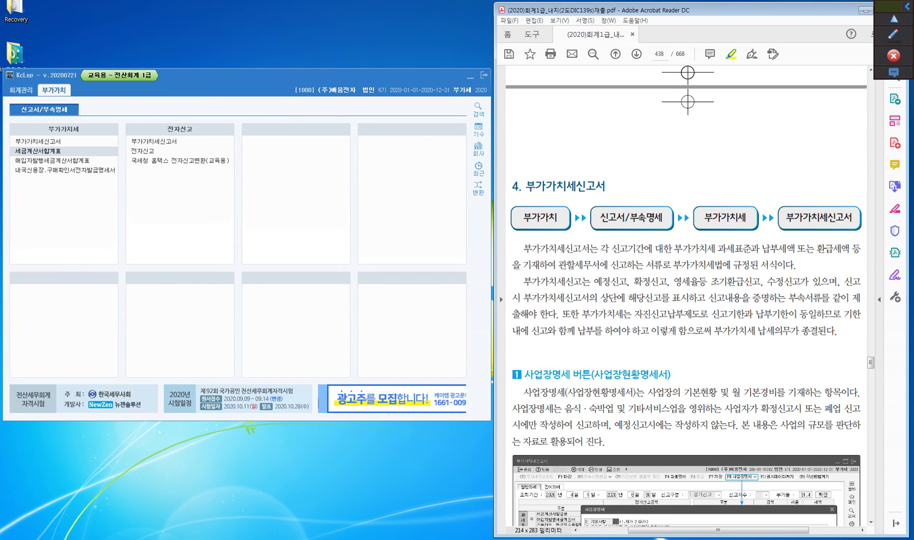
pyautogui.scroll(-1, 686, 295)
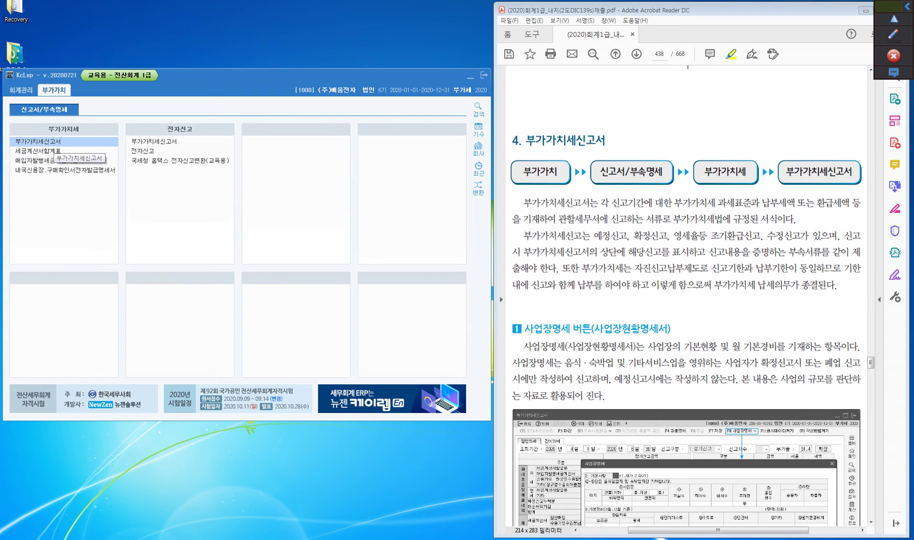
pyautogui.click(53, 143)
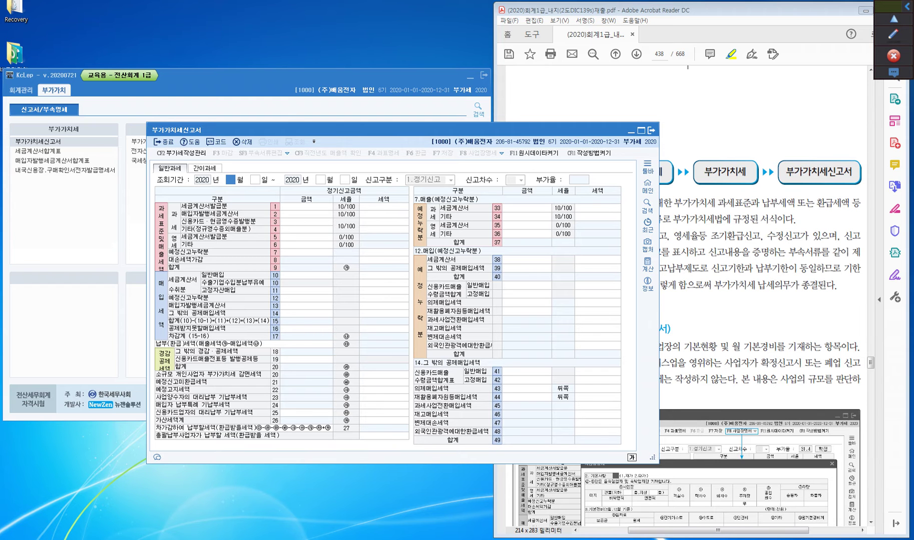
pyautogui.moveTo(300, 129); pyautogui.dragTo(160, 116)
# Highlight the textbook heading 사업장명세 버튼(사업장현황명세서) and point out the 사업장명세 function in the VAT return
pyautogui.click(635, 10)
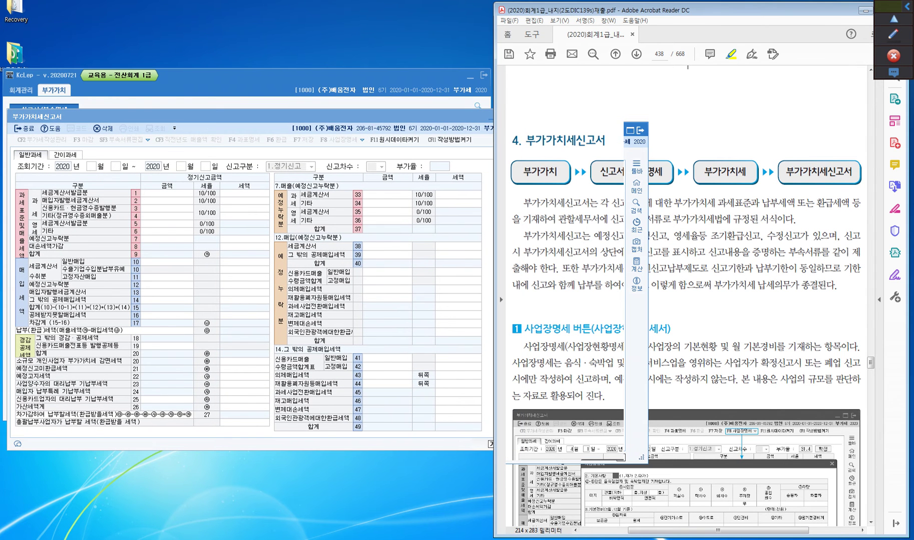
pyautogui.scroll(-5, 683, 296)
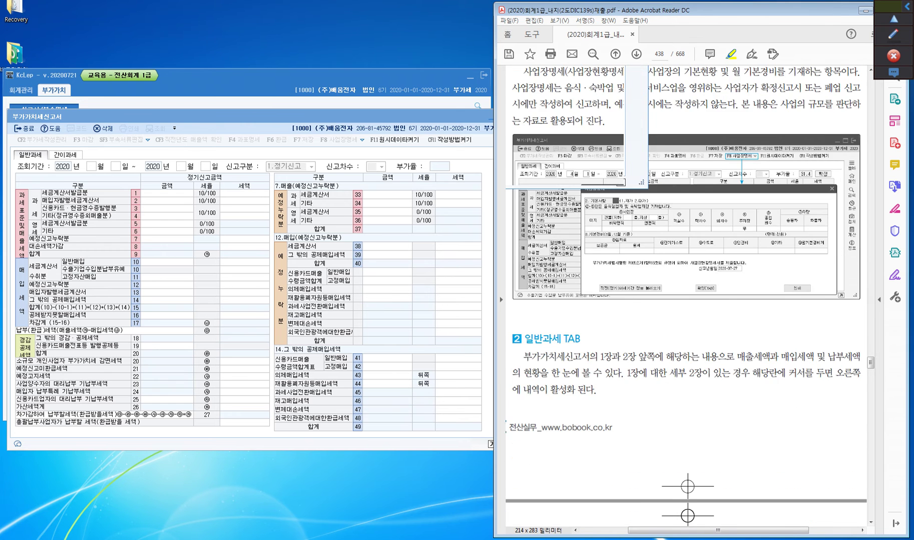
pyautogui.scroll(2, 683, 295)
pyautogui.scroll(-4, 682, 295)
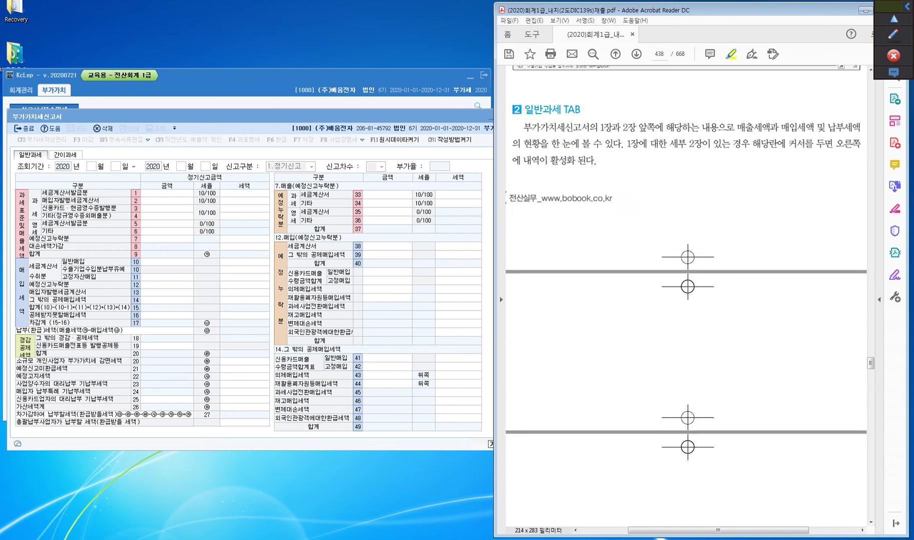
pyautogui.scroll(5, 683, 295)
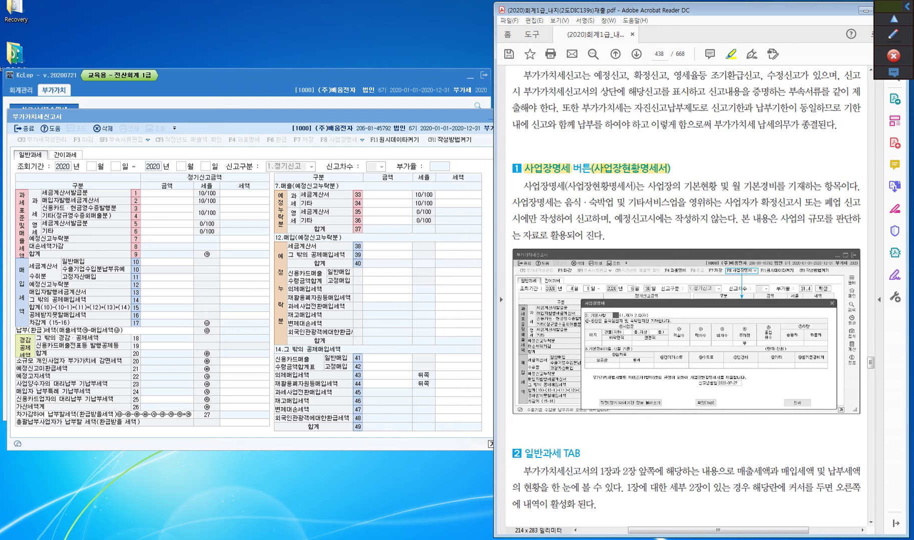
pyautogui.click(80, 169)
pyautogui.click(337, 141)
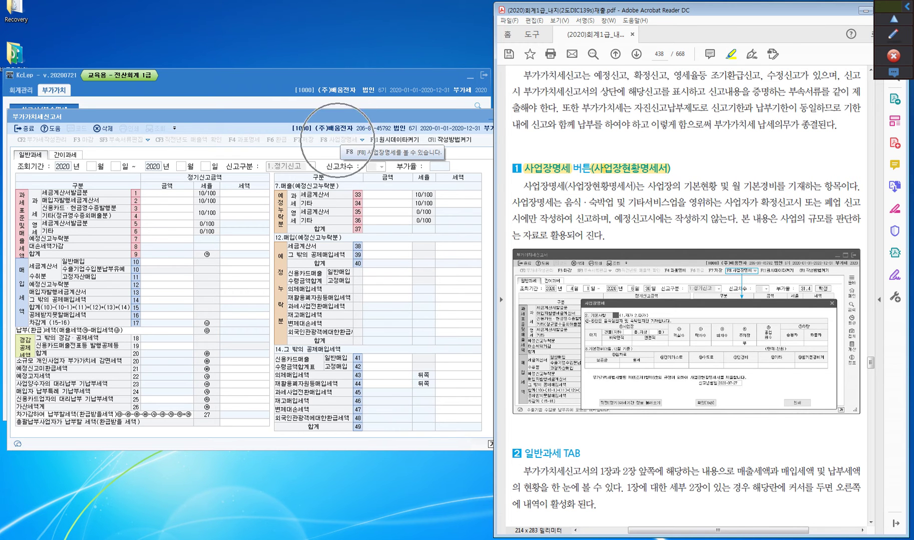
pyautogui.click(337, 141)
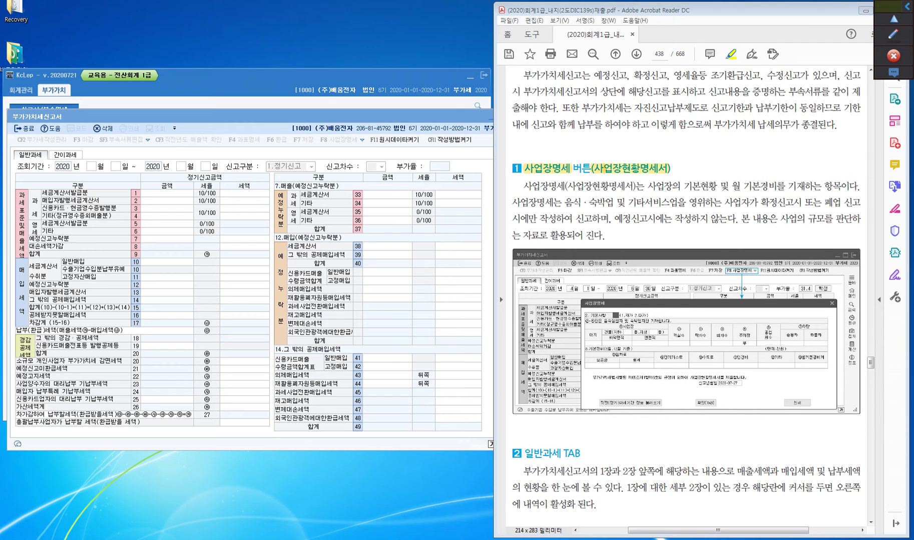
# Highlight 음식·숙박업 및 기타서비스업을 and 확정 in the 사업장명세 paragraph, and the heading 일반과세 TAB
pyautogui.click(624, 171)
pyautogui.moveTo(564, 202); pyautogui.dragTo(685, 203)
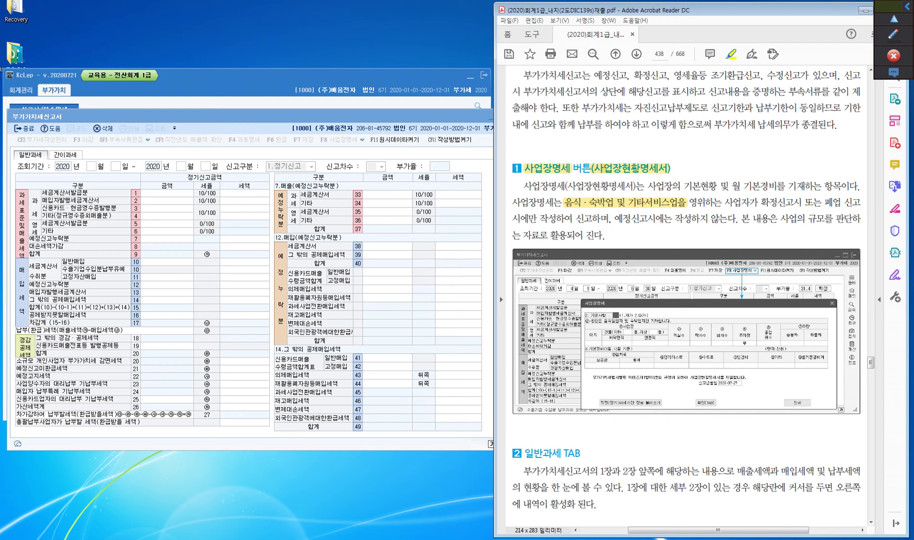
pyautogui.moveTo(760, 203); pyautogui.dragTo(779, 203)
pyautogui.scroll(-10, 685, 295)
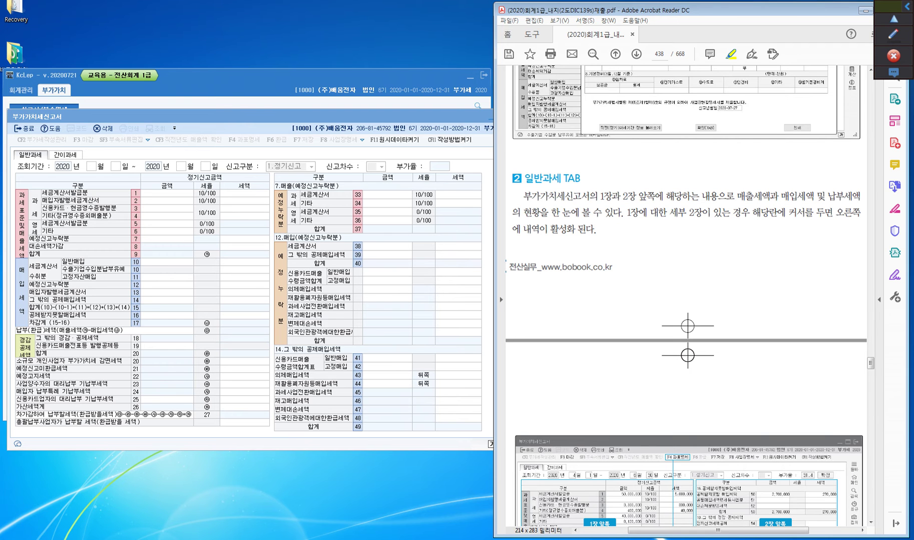
pyautogui.moveTo(524, 178); pyautogui.dragTo(580, 179)
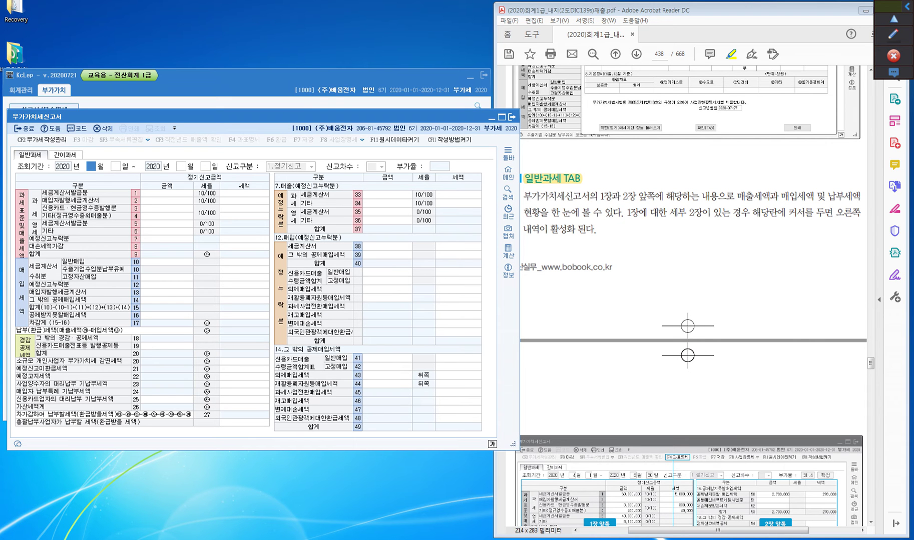
# Query the VAT return for April 1 to June 30, 2020 with 신고구분 1.정기신고
pyautogui.write('4')
pyautogui.press('Return')
pyautogui.press('Return')
pyautogui.write('6')
pyautogui.press('Return')
pyautogui.press('Return')
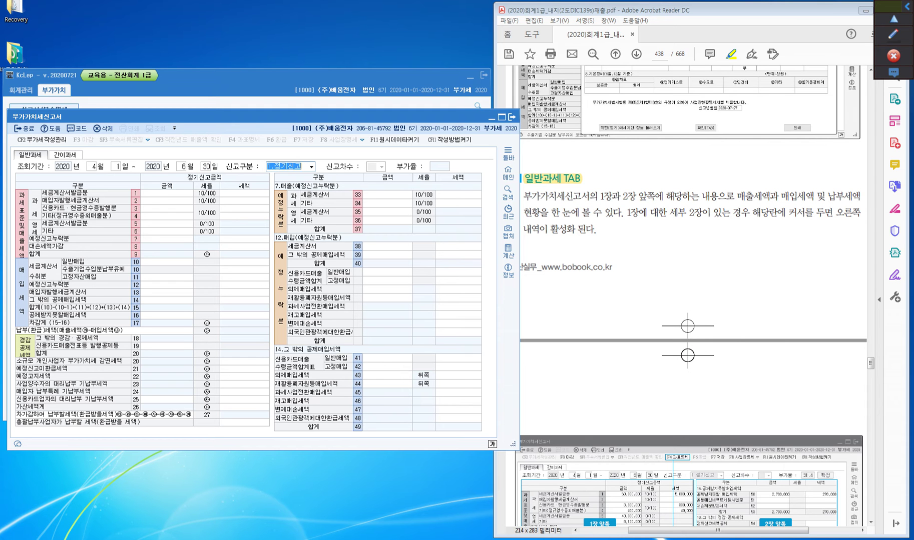
pyautogui.press('Return')
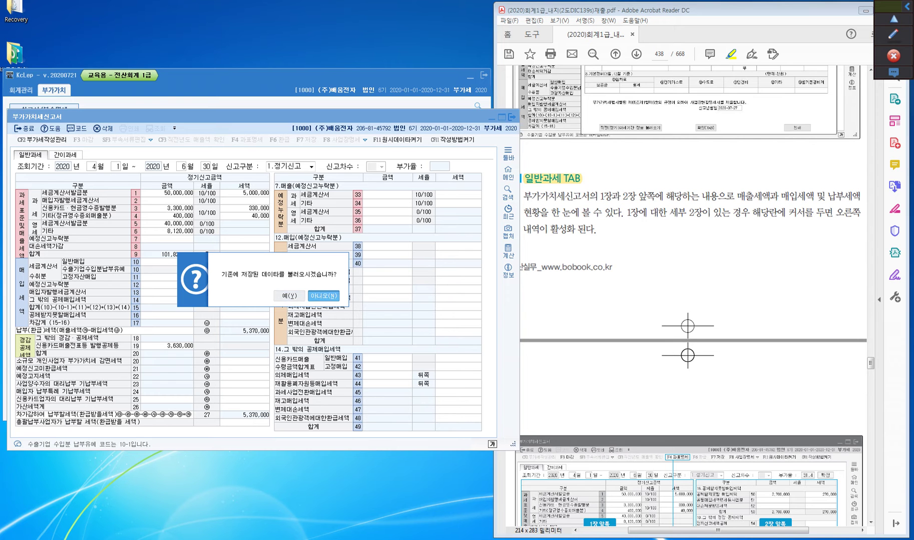
# Decline loading the previously saved data and save the April to June VAT return
pyautogui.click(323, 296)
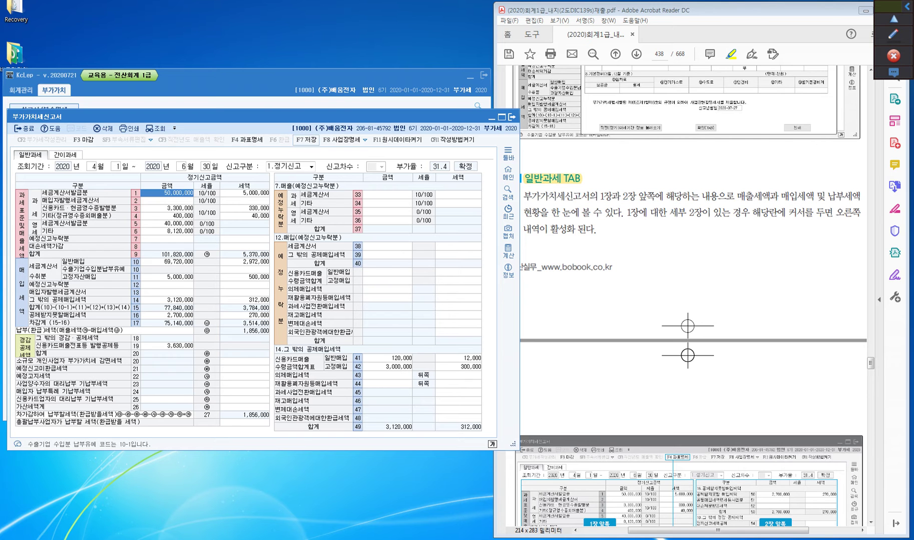
pyautogui.click(306, 140)
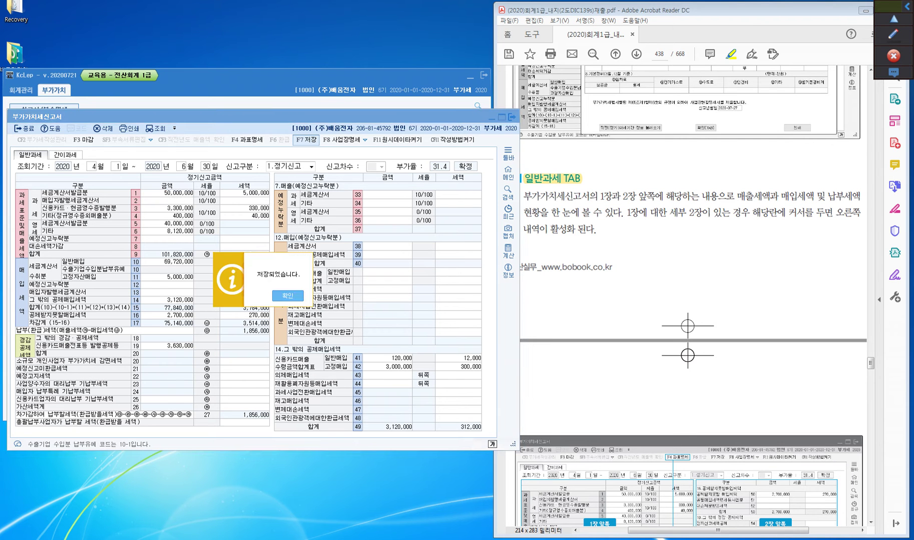
pyautogui.press('Return')
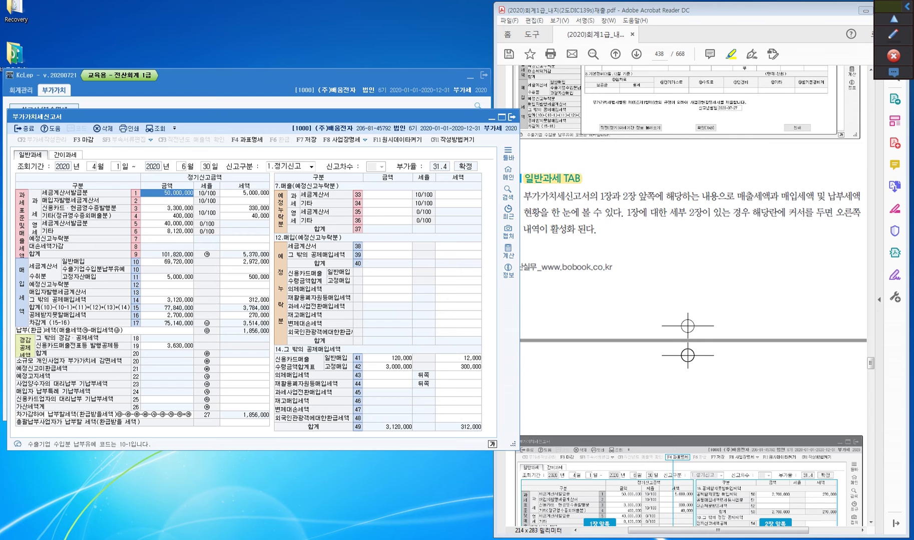
# Highlight 1장 and 2장 앞쪽 in the 일반과세 TAB paragraph and show the form illustration on page 439
pyautogui.doubleClick(607, 196)
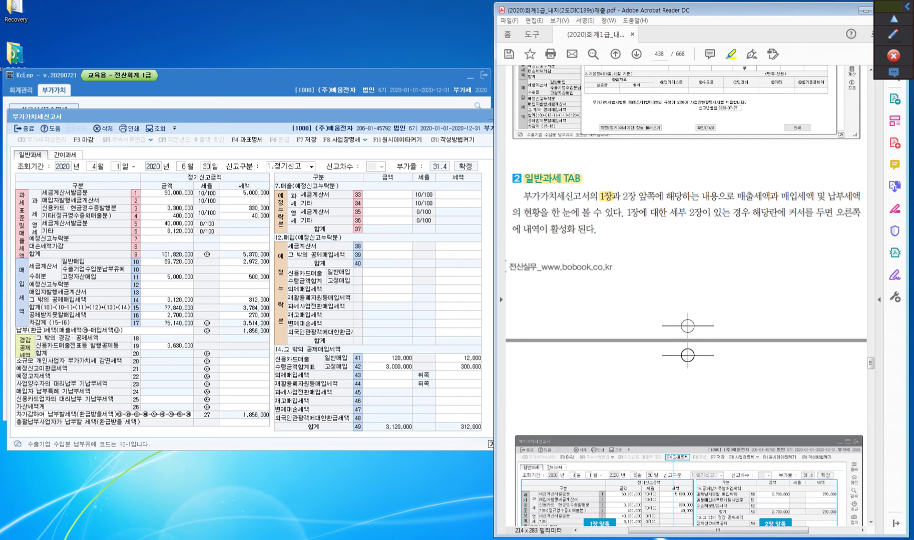
pyautogui.moveTo(622, 196); pyautogui.dragTo(636, 196)
pyautogui.moveTo(656, 196); pyautogui.dragTo(638, 196)
pyautogui.scroll(-10, 685, 296)
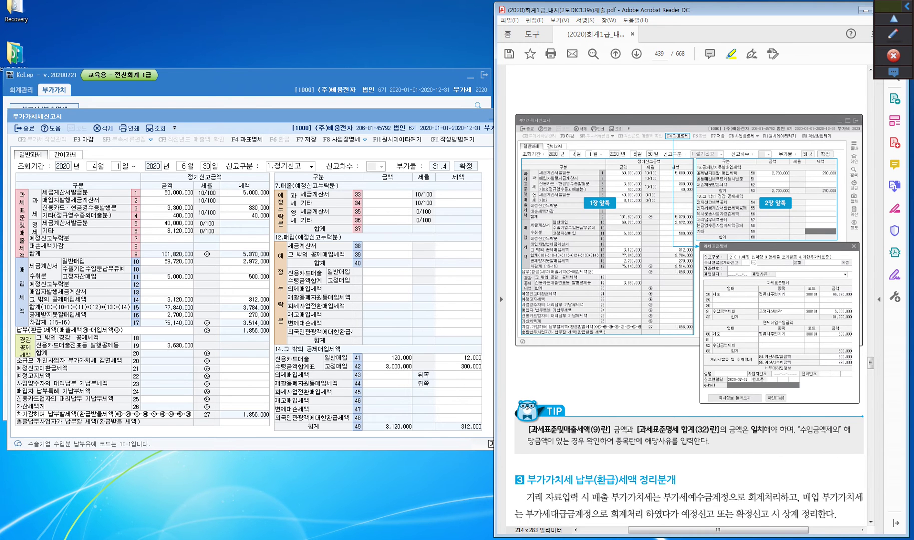
# Open the print preview of 부가가치세신고서, then move and enlarge its window to show more of the first page
pyautogui.hotkey('alt', 'Tab')
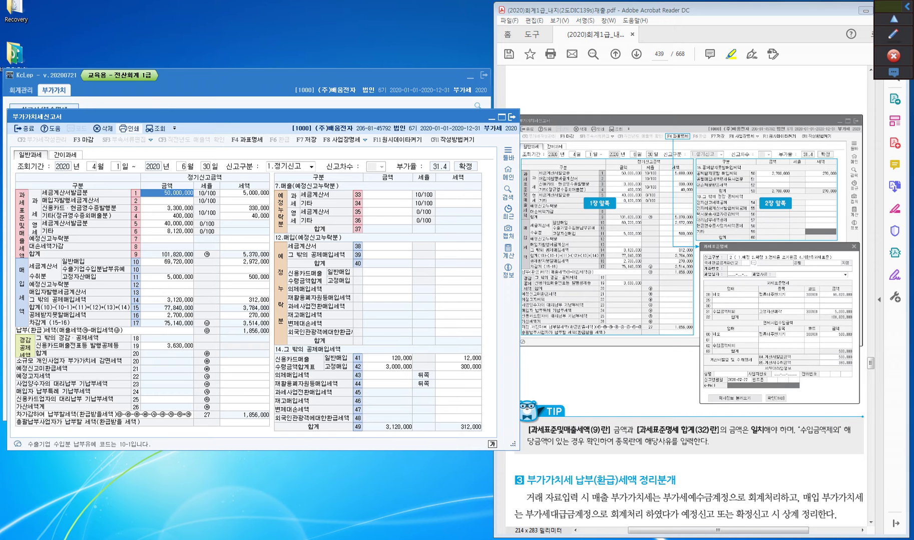
pyautogui.click(129, 129)
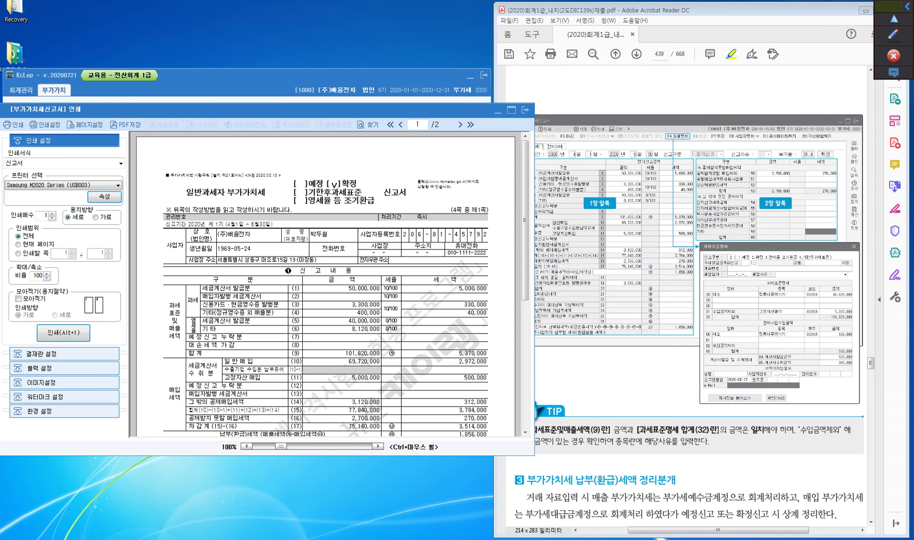
pyautogui.moveTo(250, 109); pyautogui.dragTo(403, 65)
pyautogui.moveTo(421, 411); pyautogui.dragTo(420, 531)
pyautogui.moveTo(403, 65); pyautogui.dragTo(403, 9)
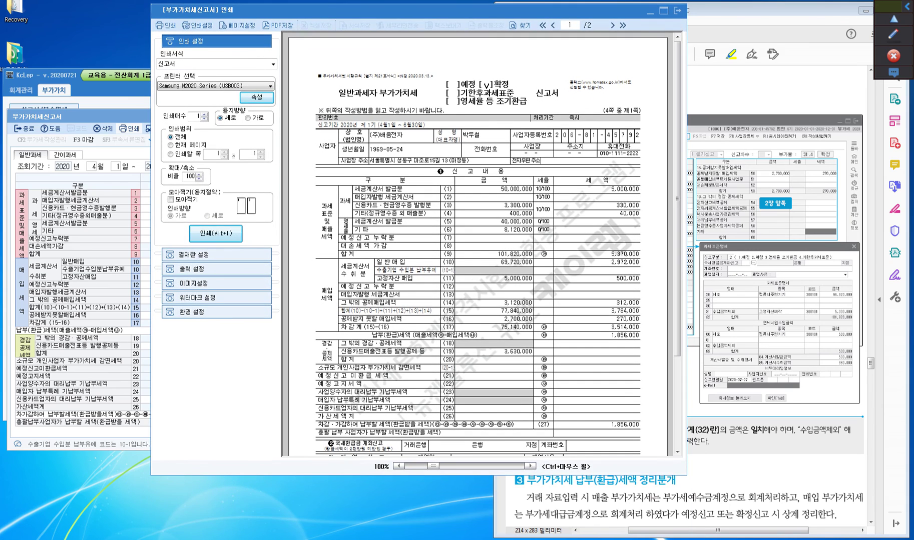
# Enlarge the print preview window and look at the form's second page before going back to the first
pyautogui.moveTo(518, 476); pyautogui.dragTo(519, 537)
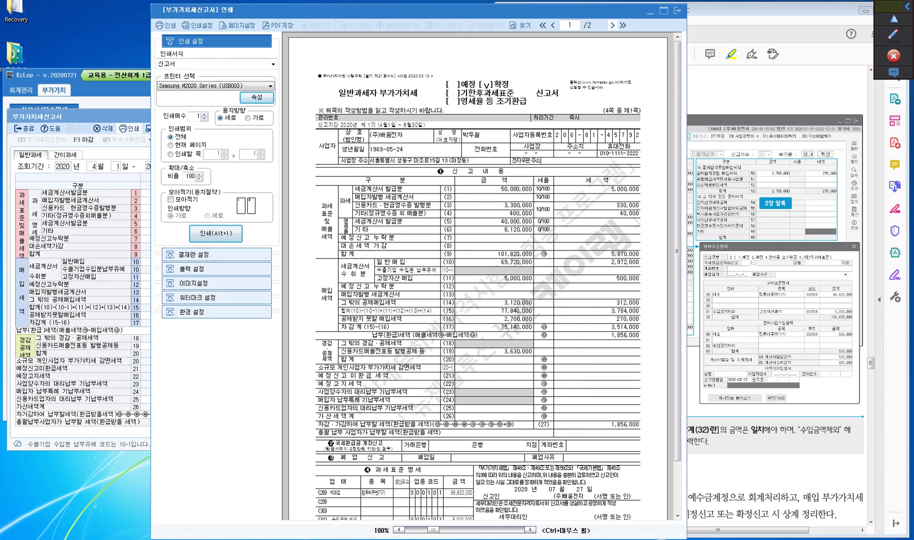
pyautogui.click(612, 25)
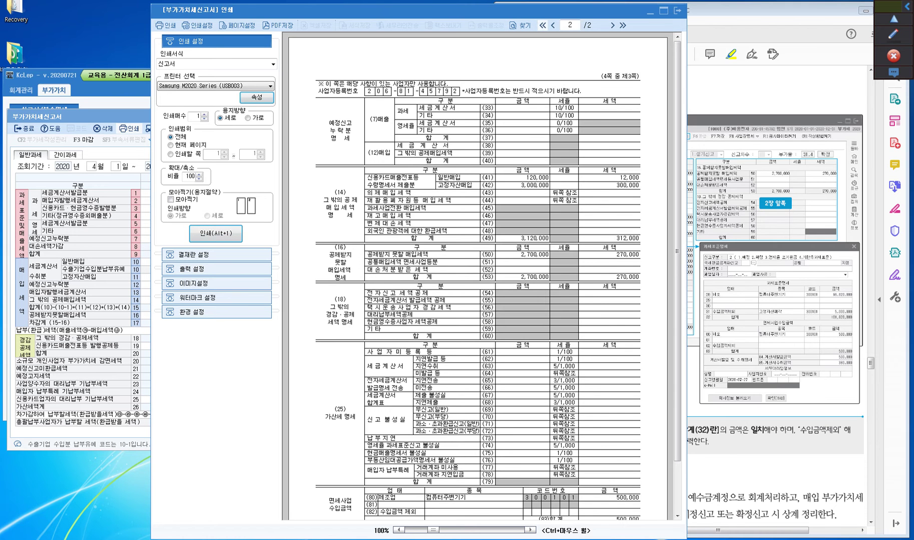
pyautogui.click(552, 25)
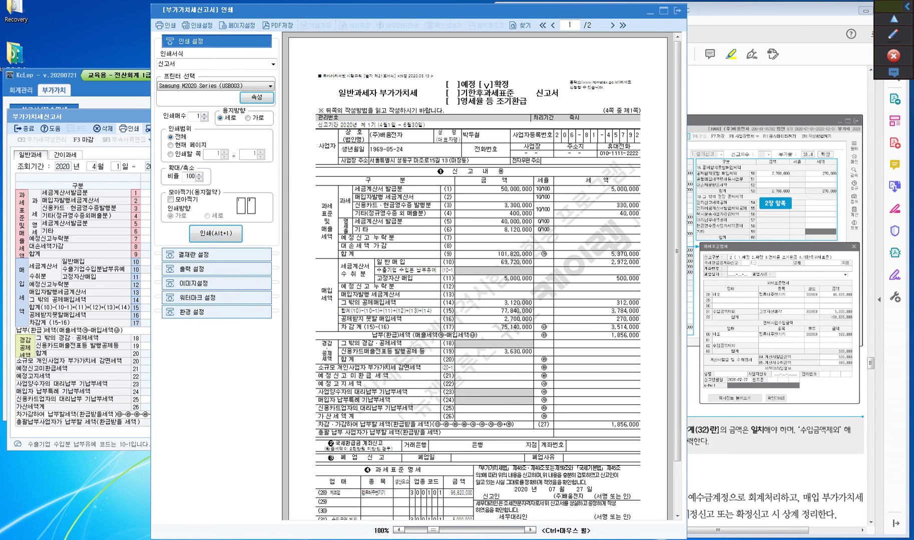
# Move the print preview beside the return and draw green boxes around the 과세표준및매출세액 heading in both
pyautogui.moveTo(280, 9); pyautogui.dragTo(503, 29)
pyautogui.click(889, 30)
pyautogui.click(893, 76)
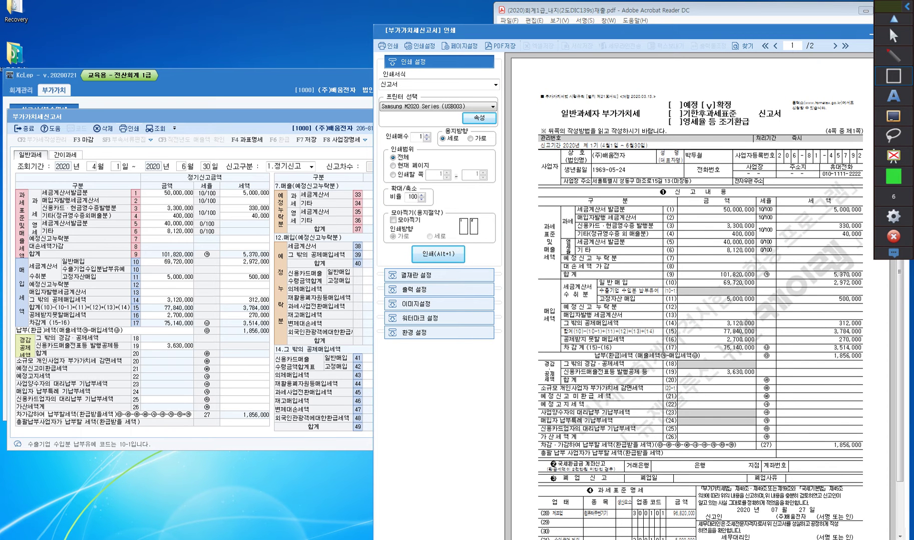
pyautogui.moveTo(534, 202)
pyautogui.mouseDown()
pyautogui.moveTo(559, 288)
pyautogui.moveTo(566, 282)
pyautogui.mouseUp()
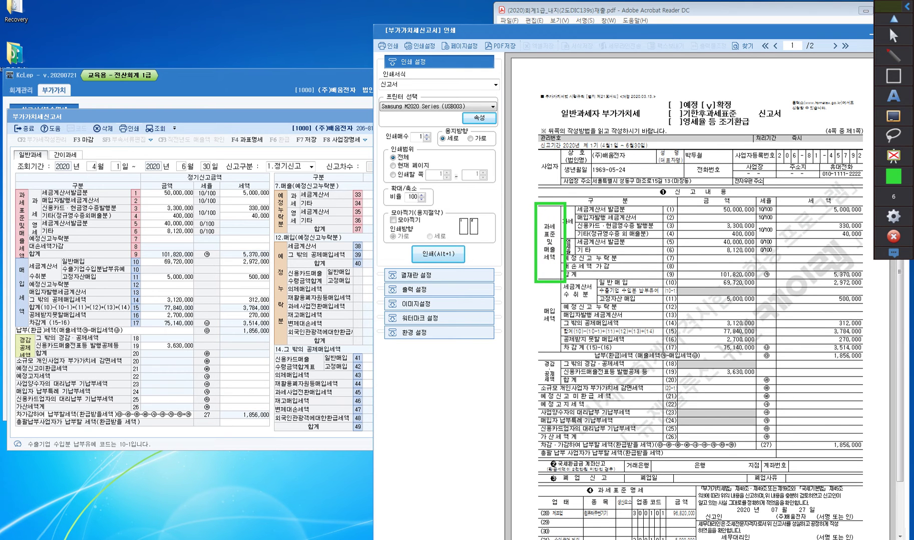
pyautogui.moveTo(9, 176)
pyautogui.mouseDown()
pyautogui.moveTo(19, 246)
pyautogui.moveTo(36, 265)
pyautogui.mouseUp()
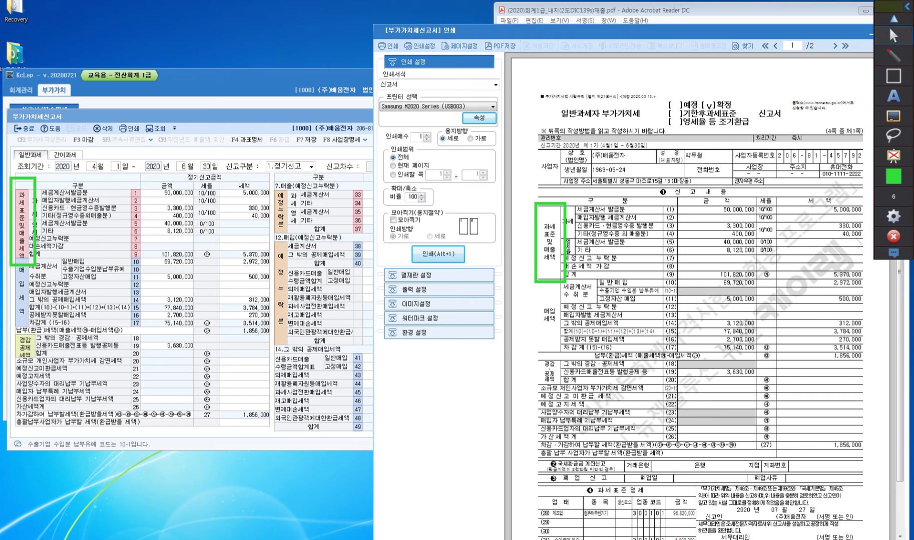
pyautogui.click(889, 26)
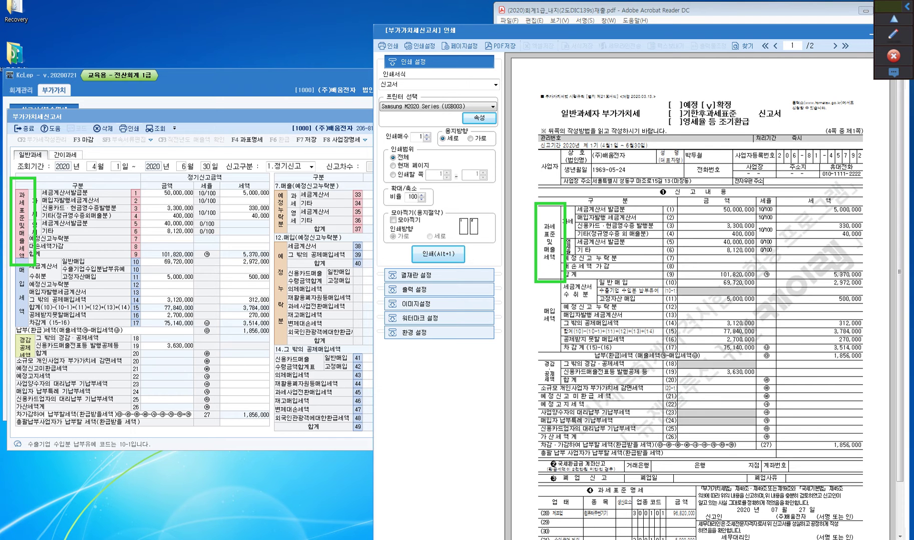
# Select the amount of row 7 예정신고누락분 and draw green boxes around that cell and the 7.매출(예정신고누락분) heading
pyautogui.click(167, 239)
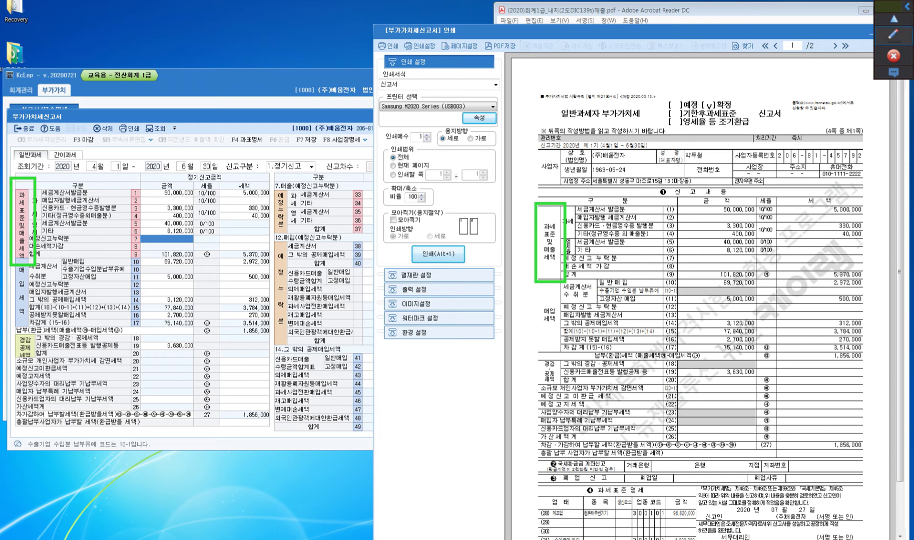
pyautogui.click(893, 35)
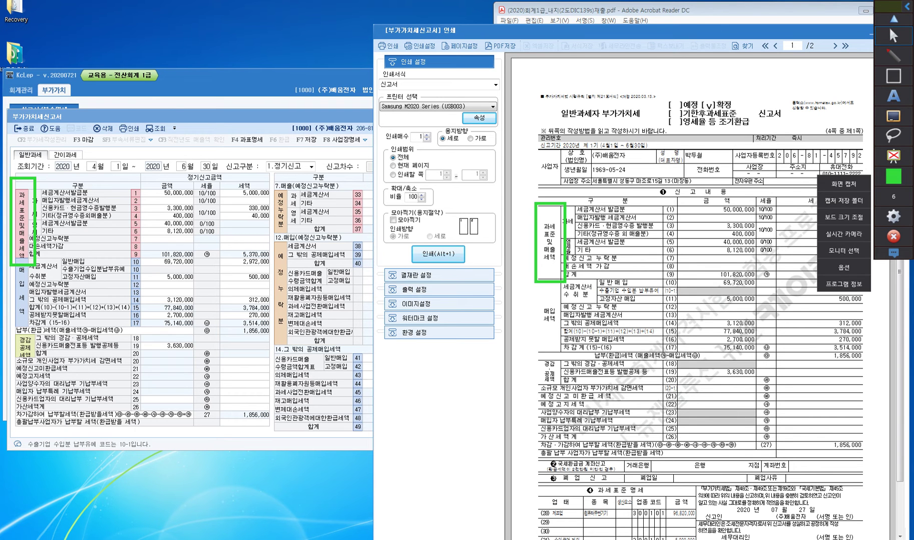
pyautogui.moveTo(893, 116)
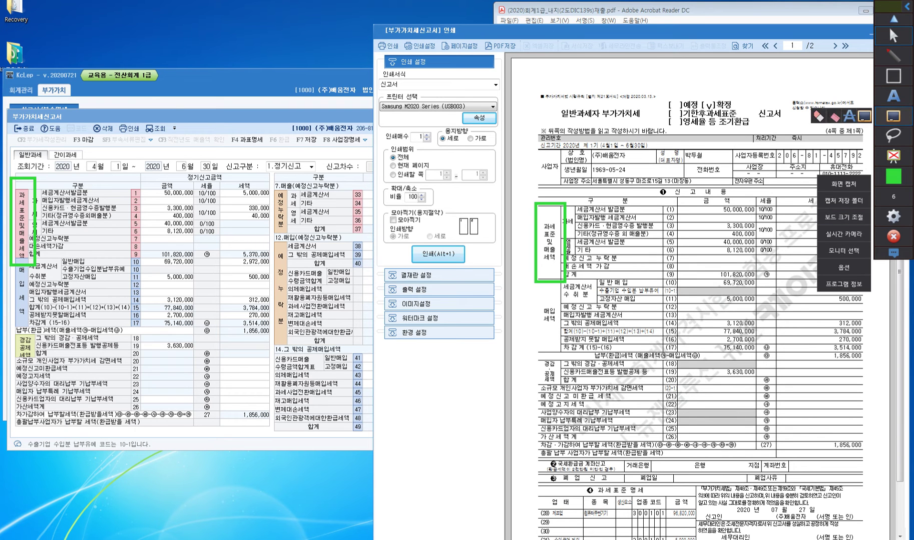
pyautogui.click(893, 76)
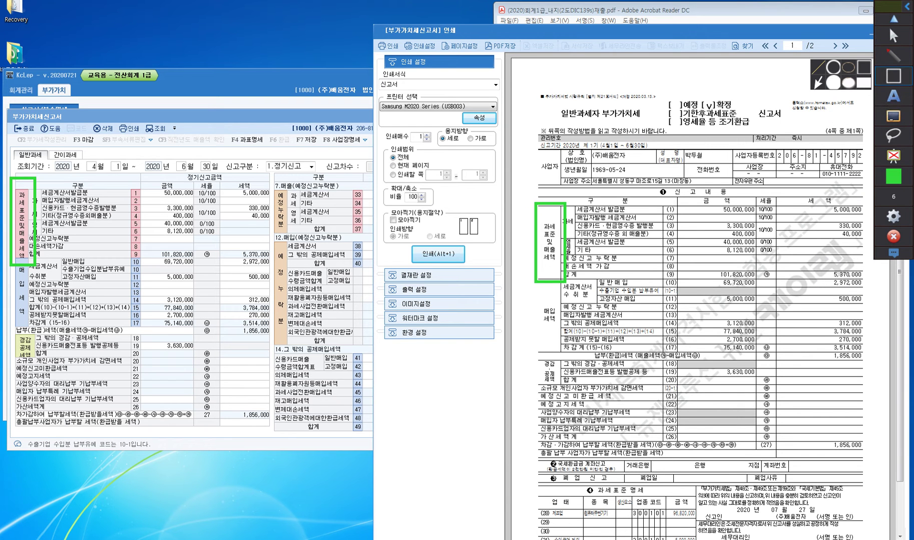
pyautogui.moveTo(271, 179)
pyautogui.mouseDown()
pyautogui.moveTo(280, 197)
pyautogui.moveTo(368, 192)
pyautogui.mouseUp()
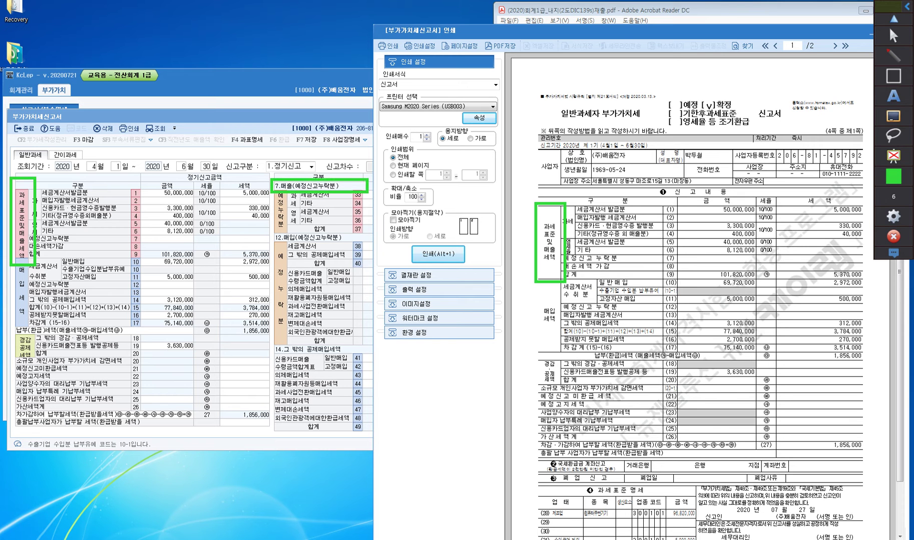
pyautogui.click(893, 56)
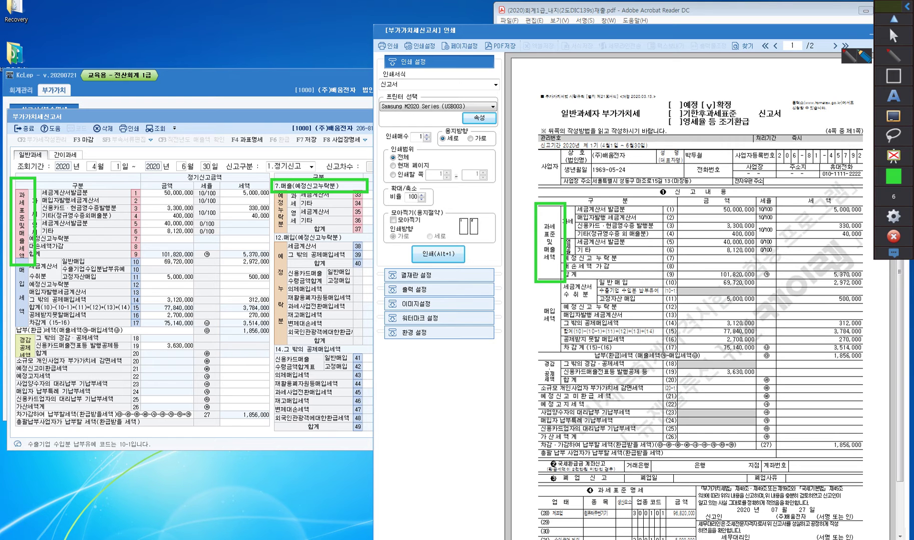
pyautogui.moveTo(128, 233)
pyautogui.mouseDown()
pyautogui.moveTo(143, 246)
pyautogui.moveTo(200, 243)
pyautogui.mouseUp()
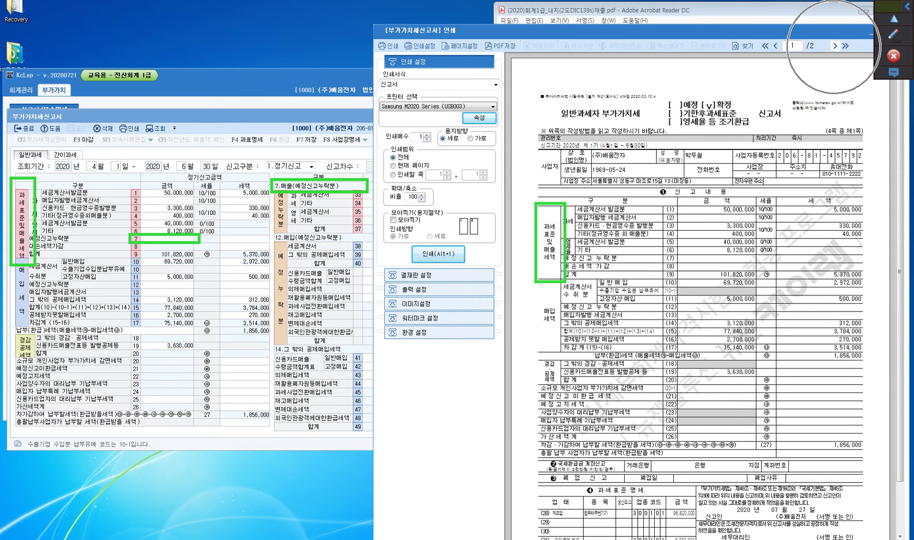
# Show the second page of the print preview and erase all the green boxes
pyautogui.click(834, 45)
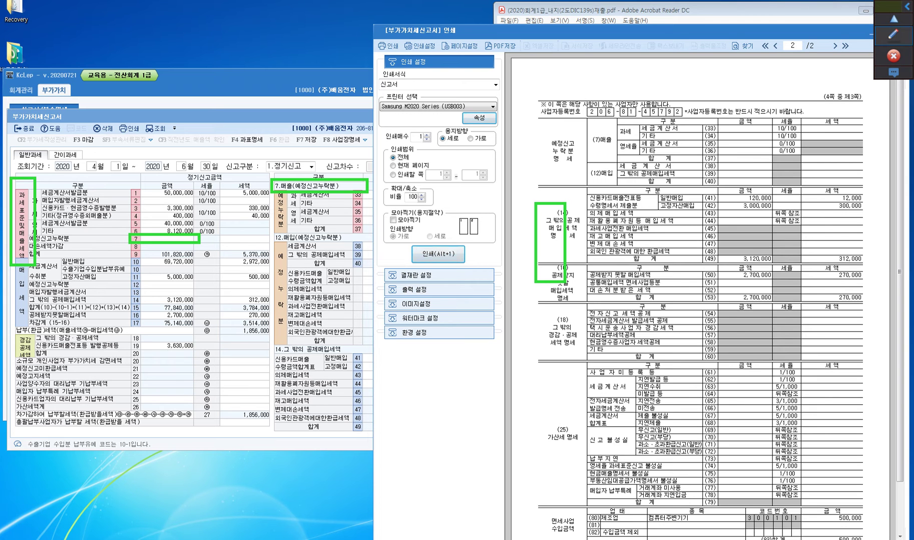
pyautogui.click(893, 35)
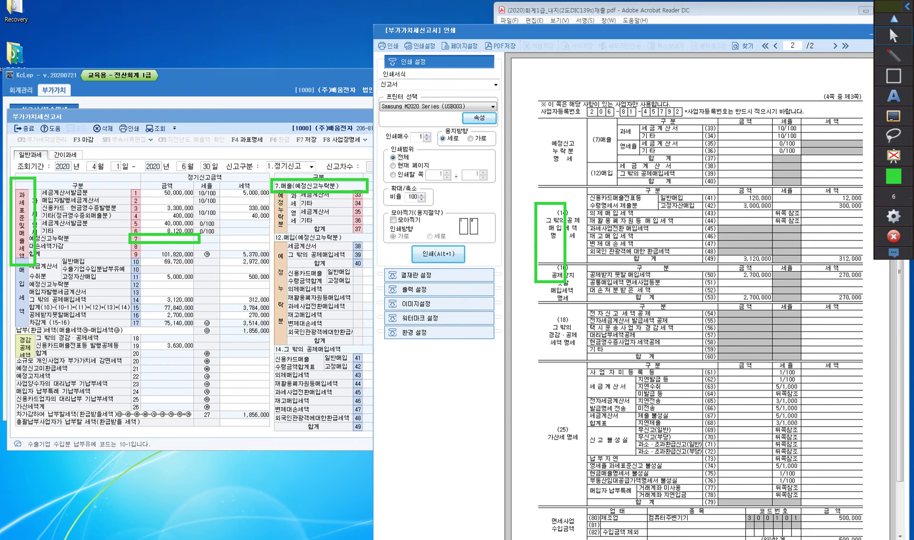
pyautogui.click(893, 115)
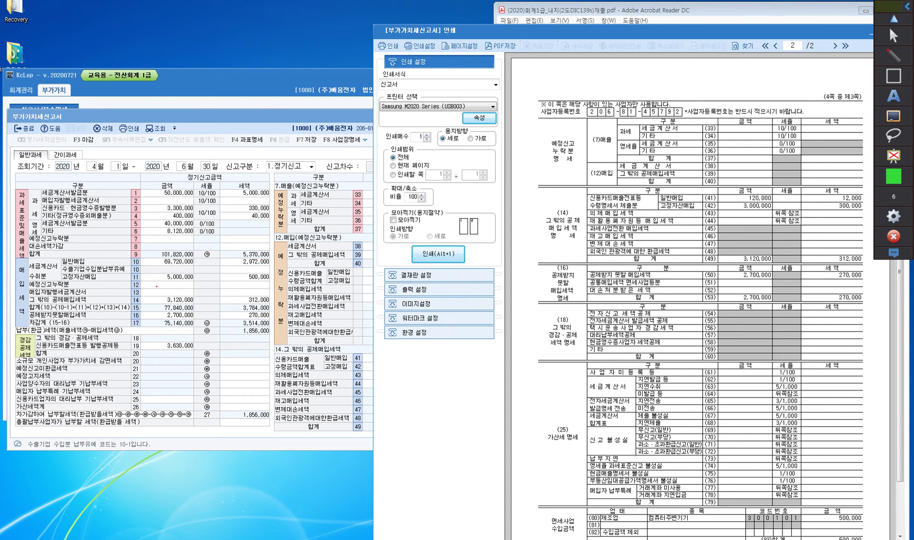
# Close the print preview, then open 과세표준명세 and place its window clear of the return's 정기신고금액 section
pyautogui.click(893, 18)
pyautogui.moveTo(651, 30); pyautogui.dragTo(471, 17)
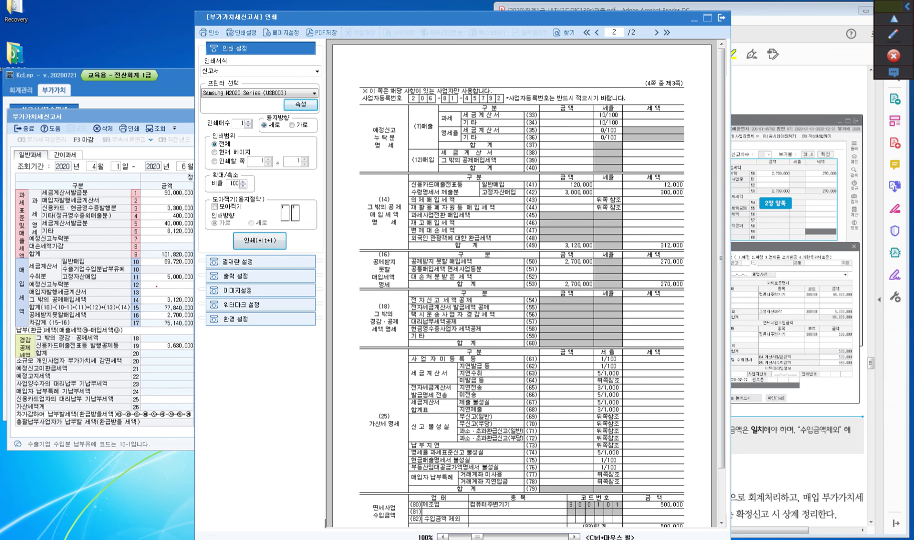
pyautogui.click(721, 18)
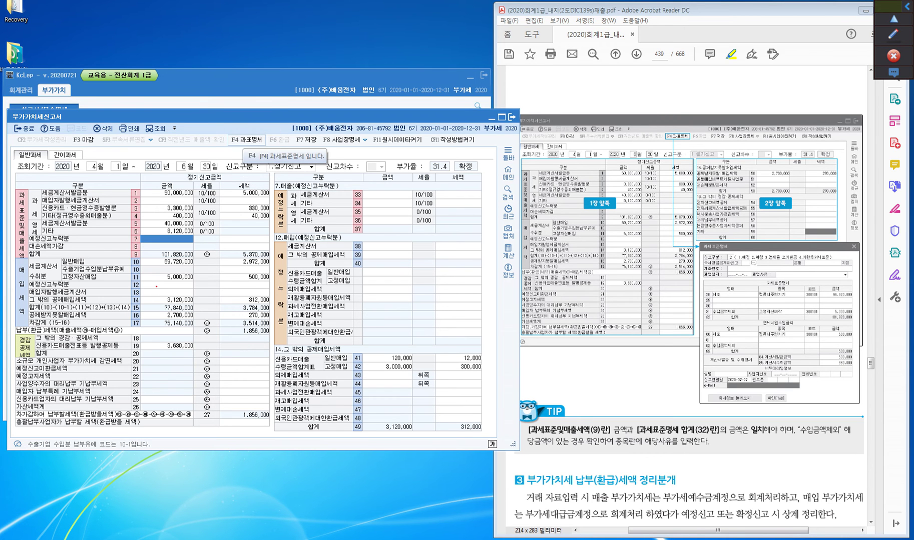
pyautogui.click(246, 140)
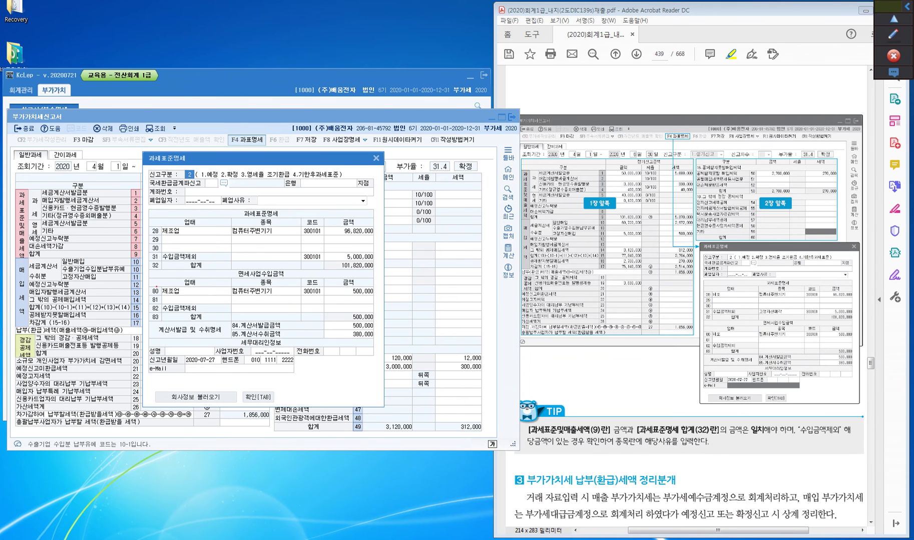
pyautogui.moveTo(226, 158); pyautogui.dragTo(358, 164)
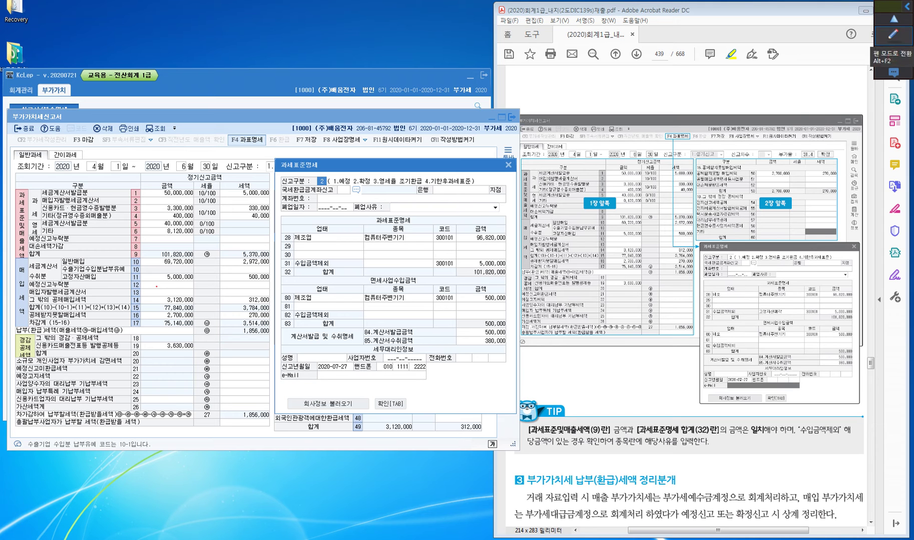
# Draw green boxes around the row 9 합계 of the return and the row 32 합계 of 과세표준명세, redrawing the first box once
pyautogui.click(893, 34)
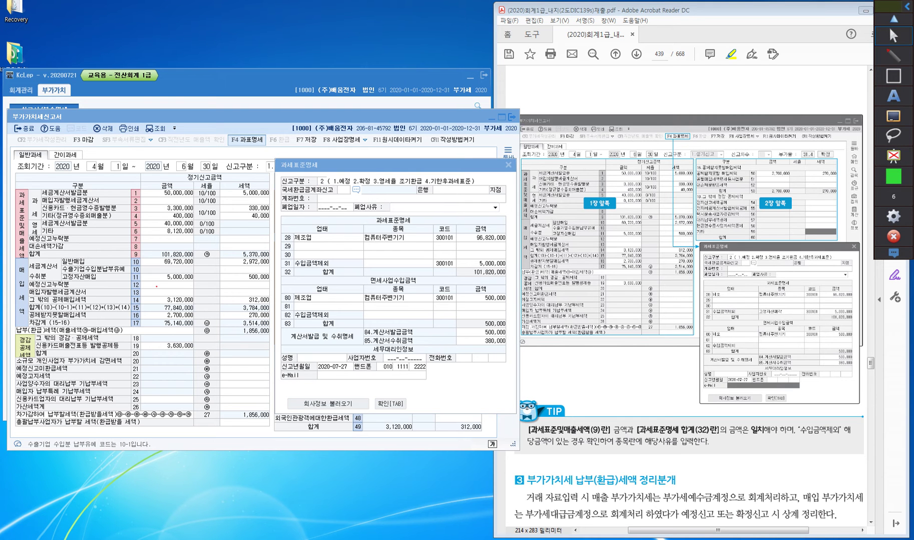
pyautogui.click(893, 75)
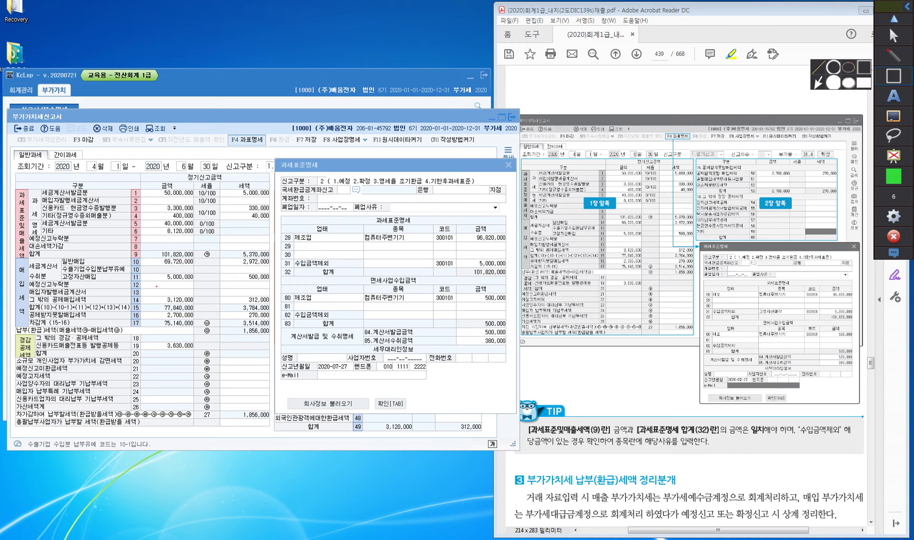
pyautogui.moveTo(25, 250)
pyautogui.mouseDown()
pyautogui.moveTo(77, 265)
pyautogui.moveTo(271, 265)
pyautogui.mouseUp()
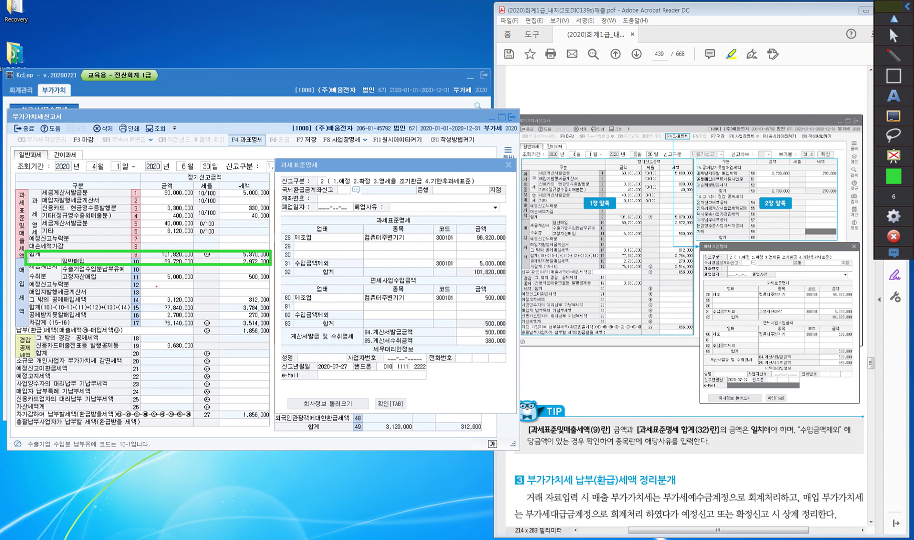
pyautogui.click(893, 116)
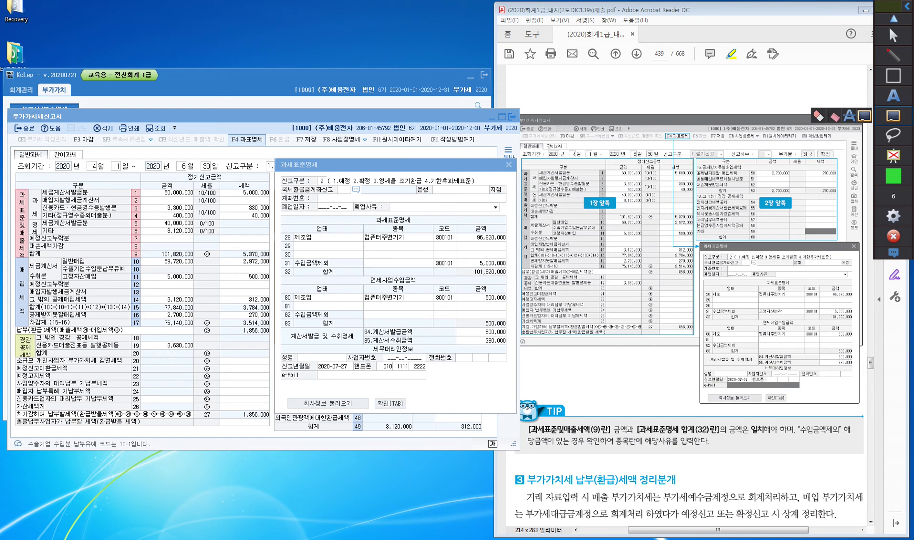
pyautogui.moveTo(25, 244)
pyautogui.mouseDown()
pyautogui.moveTo(29, 256)
pyautogui.moveTo(123, 267)
pyautogui.moveTo(273, 263)
pyautogui.mouseUp()
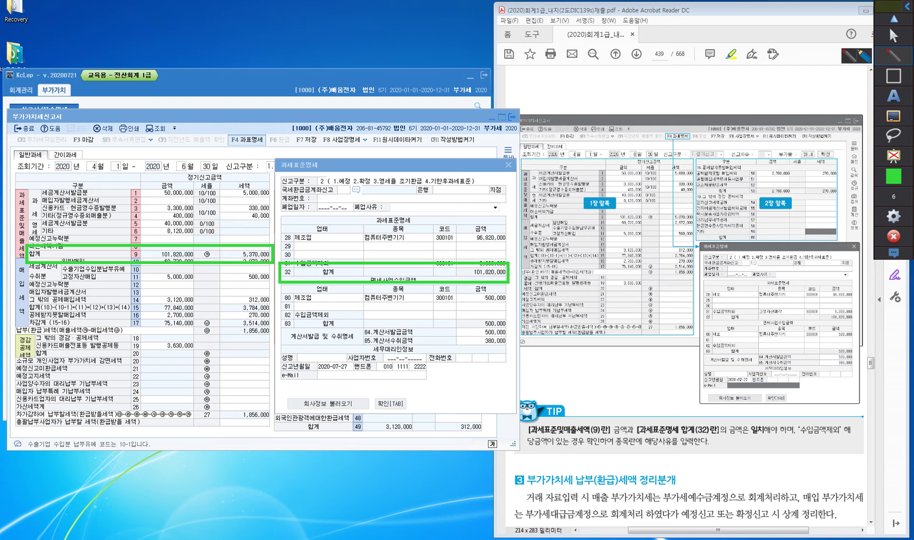
# Replace the boxes with new ones around the 과세표준및매출세액 heading and row 31 수입금액제외 of 과세표준명세
pyautogui.moveTo(893, 116)
pyautogui.click(834, 116)
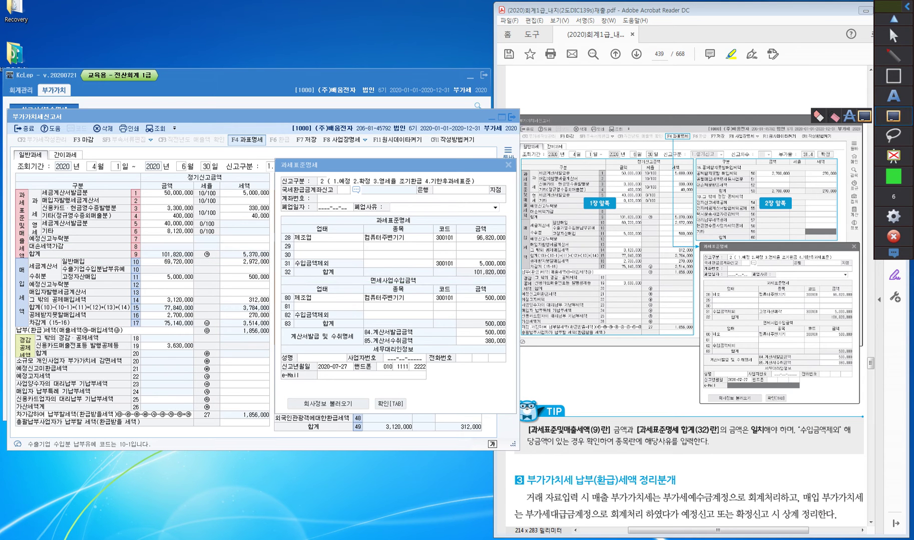
pyautogui.moveTo(278, 255)
pyautogui.mouseDown()
pyautogui.moveTo(343, 274)
pyautogui.moveTo(510, 273)
pyautogui.mouseUp()
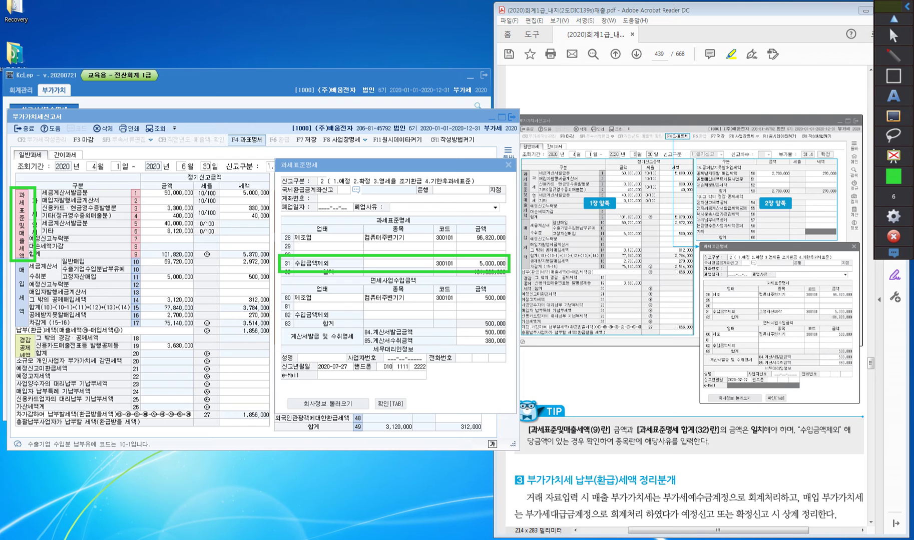
pyautogui.click(893, 36)
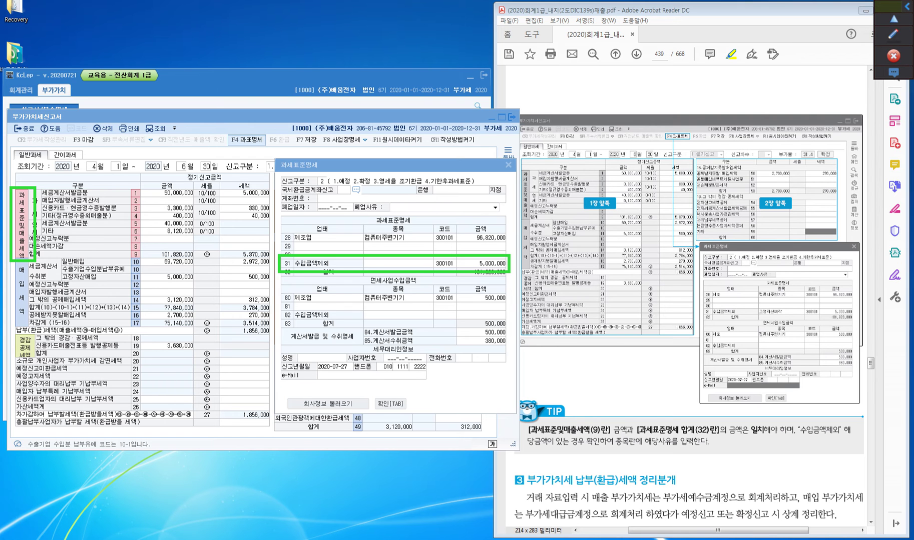
# Enter 고정자산매각 as the 종목 of row 31 수입금액제외 in 과세표준명세
pyautogui.click(398, 263)
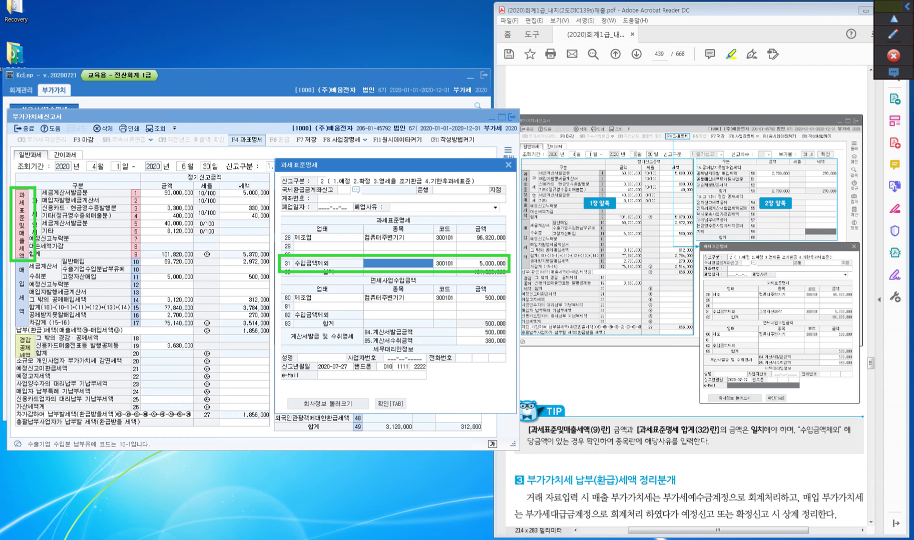
pyautogui.write('고정자산매각')
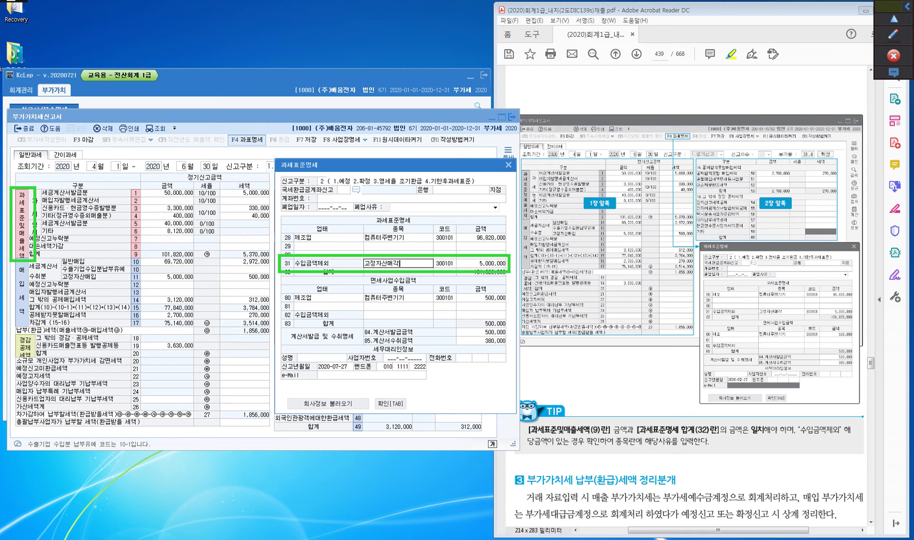
pyautogui.press('Return')
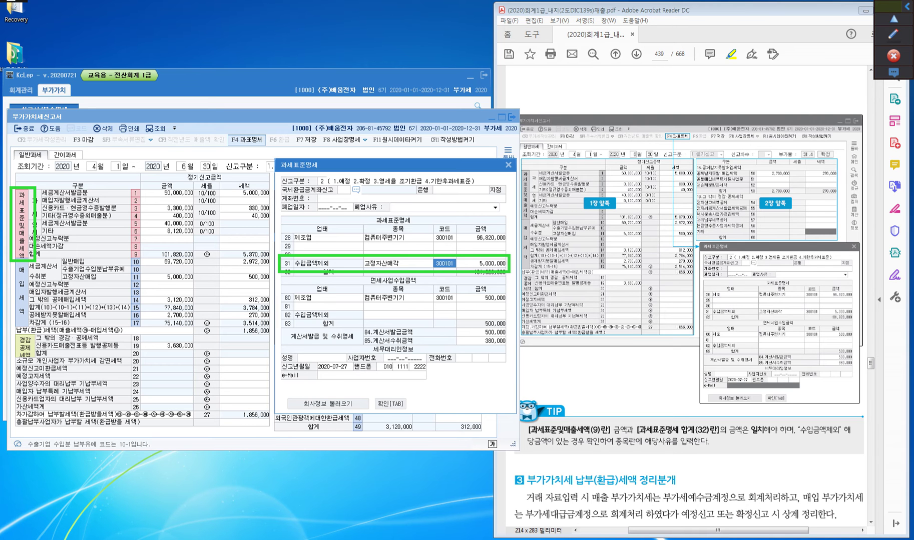
# Erase the green boxes and confirm the 과세표준명세 entries
pyautogui.click(893, 34)
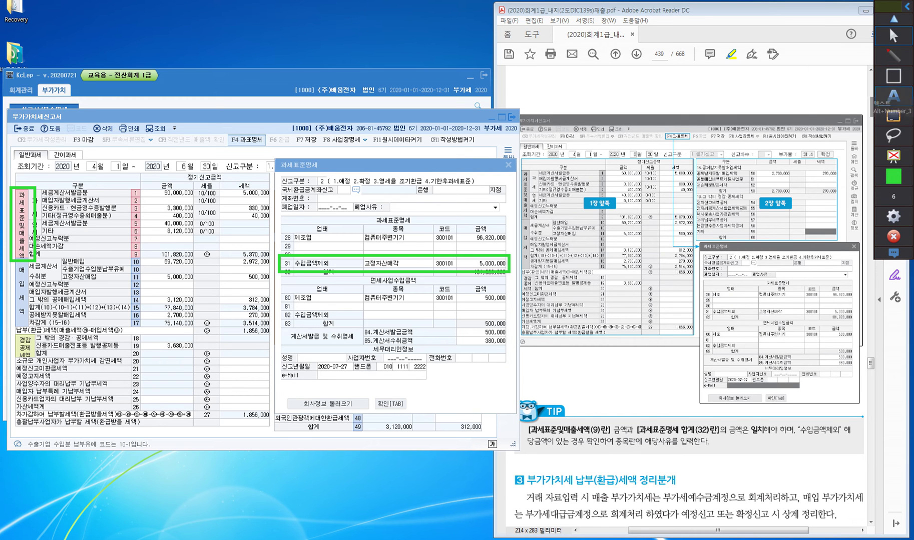
pyautogui.moveTo(893, 116)
pyautogui.click(864, 116)
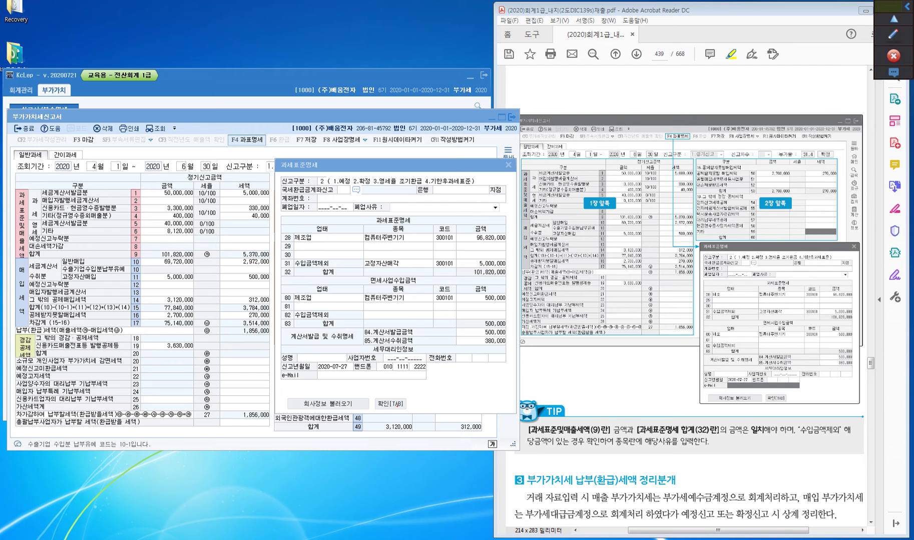
pyautogui.click(397, 404)
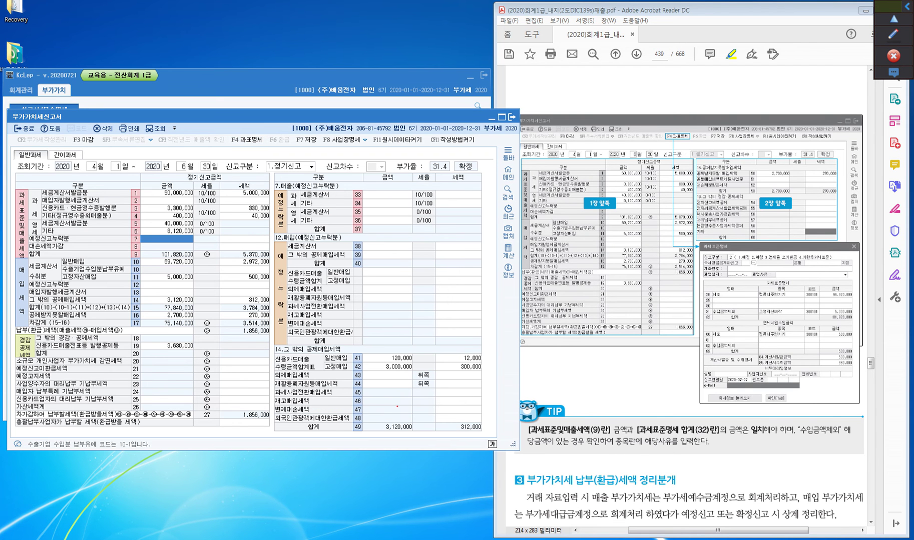
# Draw green boxes around the 세액 of row 9 합계 and row 17 차감계, and around the whole row 27 납부할세액
pyautogui.moveTo(893, 73)
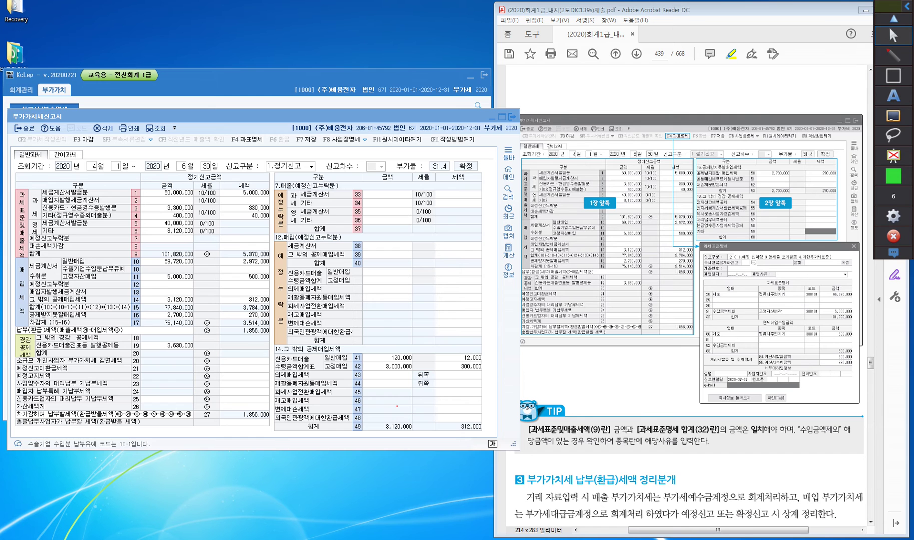
pyautogui.click(893, 76)
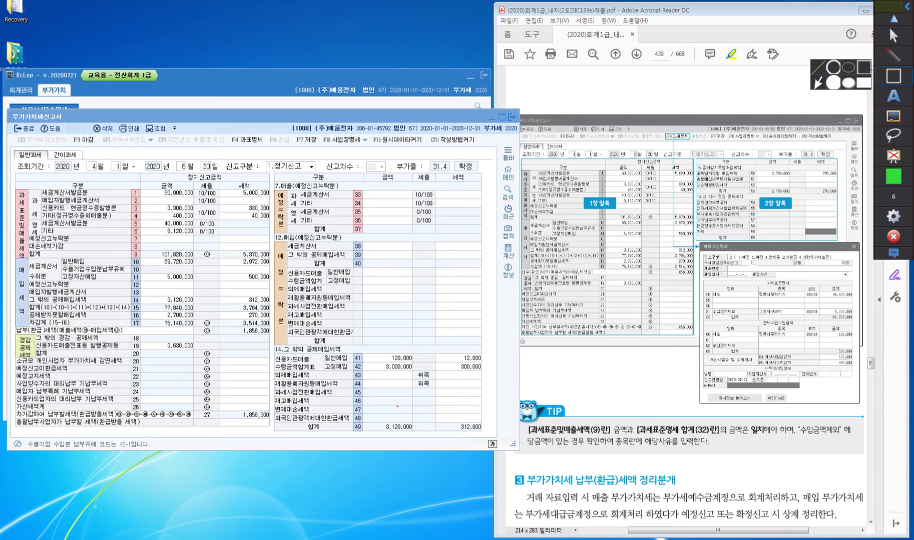
pyautogui.moveTo(190, 247)
pyautogui.mouseDown()
pyautogui.moveTo(201, 260)
pyautogui.moveTo(274, 261)
pyautogui.mouseUp()
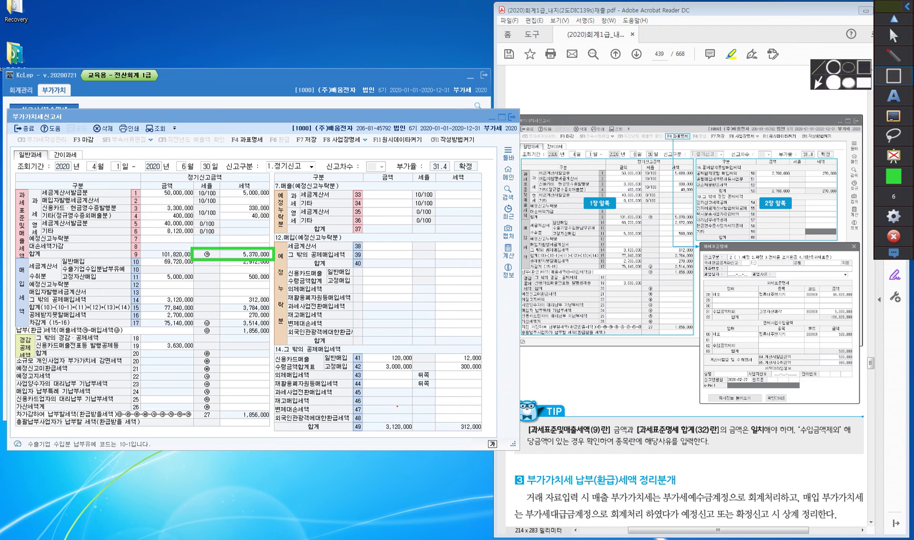
pyautogui.moveTo(893, 56)
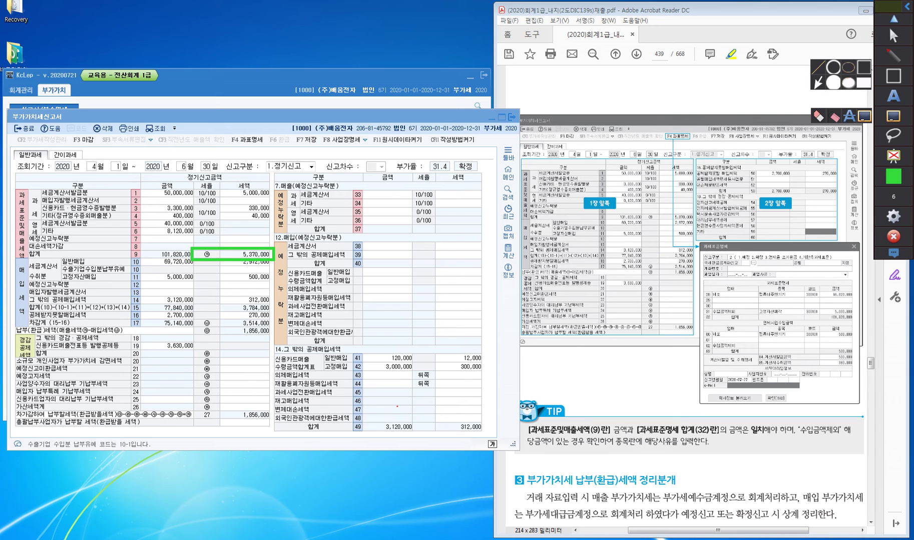
pyautogui.moveTo(191, 316)
pyautogui.mouseDown()
pyautogui.moveTo(204, 328)
pyautogui.moveTo(272, 327)
pyautogui.mouseUp()
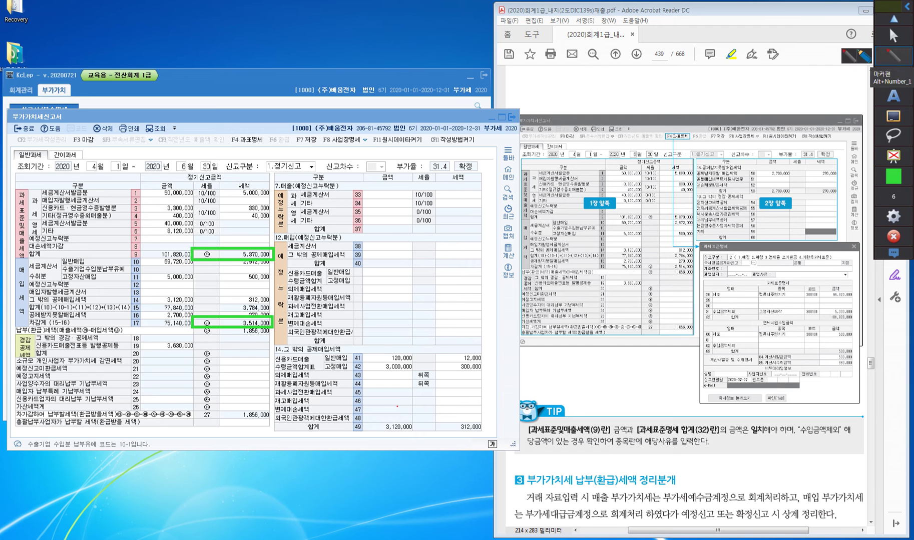
pyautogui.click(893, 75)
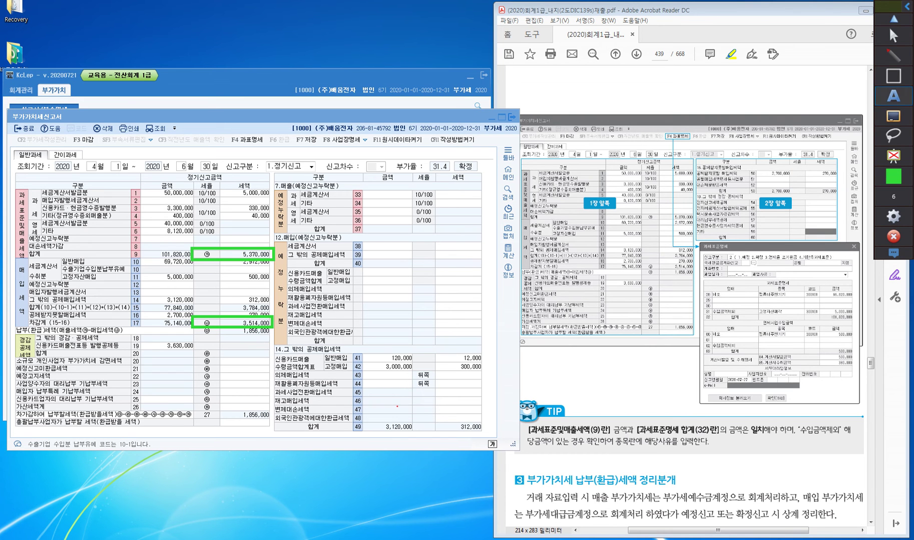
pyautogui.moveTo(893, 77)
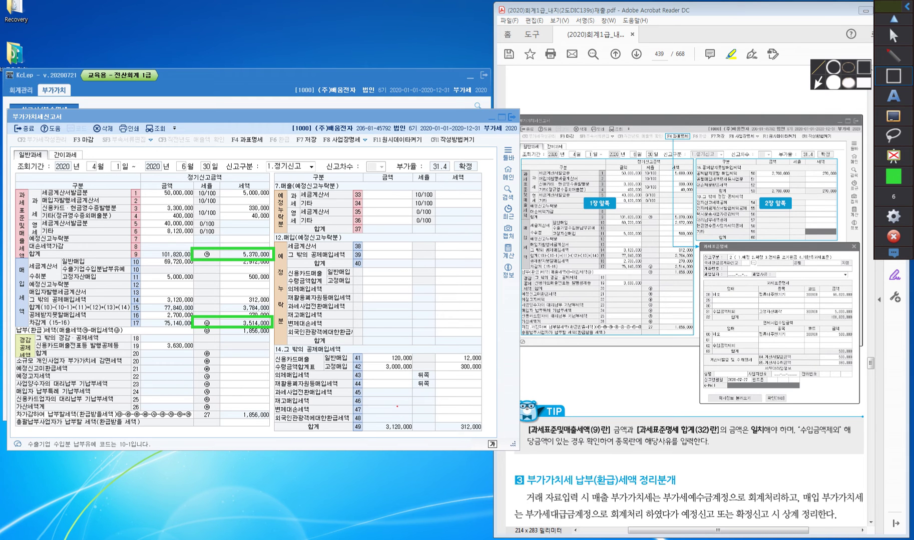
pyautogui.moveTo(14, 406)
pyautogui.mouseDown()
pyautogui.moveTo(20, 422)
pyautogui.moveTo(274, 423)
pyautogui.mouseUp()
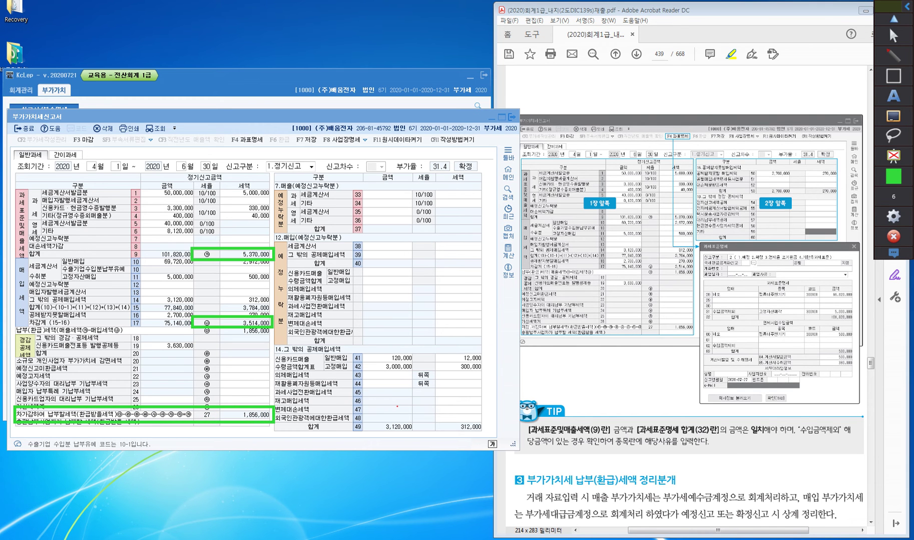
# Handwrite 매출세액 in red above the row 9 box and 매입세액 above the row 17 box
pyautogui.click(893, 56)
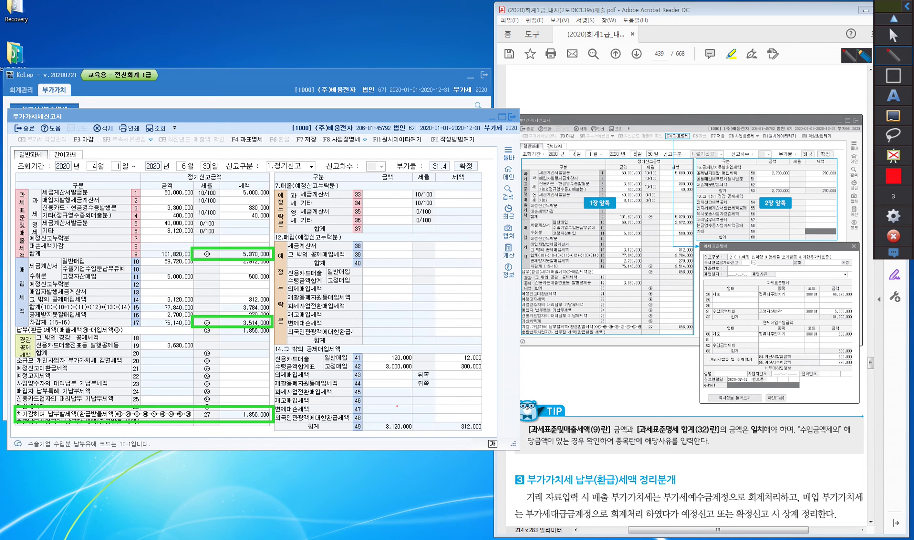
pyautogui.moveTo(208, 210)
pyautogui.mouseDown()
pyautogui.moveTo(216, 230)
pyautogui.moveTo(222, 211)
pyautogui.moveTo(226, 222)
pyautogui.moveTo(233, 208)
pyautogui.moveTo(239, 223)
pyautogui.moveTo(256, 202)
pyautogui.moveTo(269, 220)
pyautogui.mouseUp()
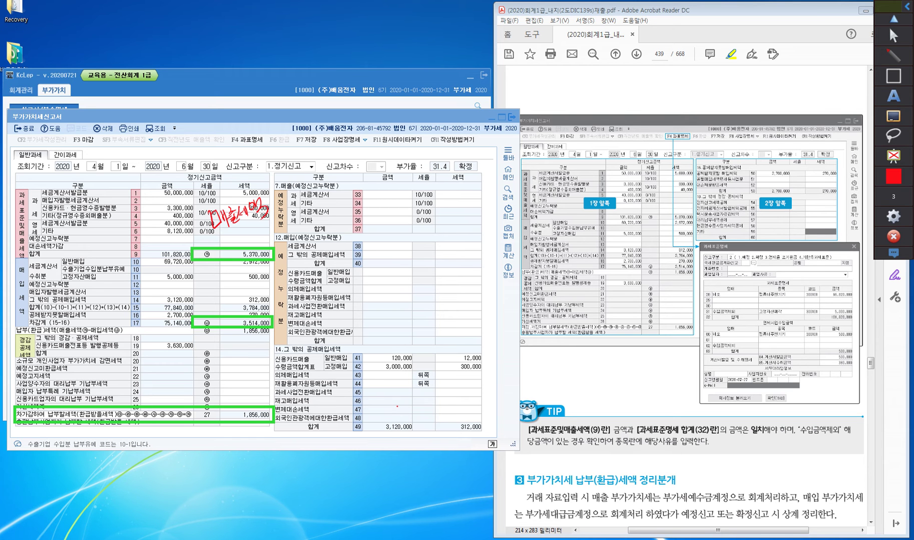
pyautogui.moveTo(214, 287)
pyautogui.mouseDown()
pyautogui.moveTo(236, 303)
pyautogui.moveTo(245, 279)
pyautogui.moveTo(246, 303)
pyautogui.moveTo(266, 288)
pyautogui.moveTo(277, 297)
pyautogui.mouseUp()
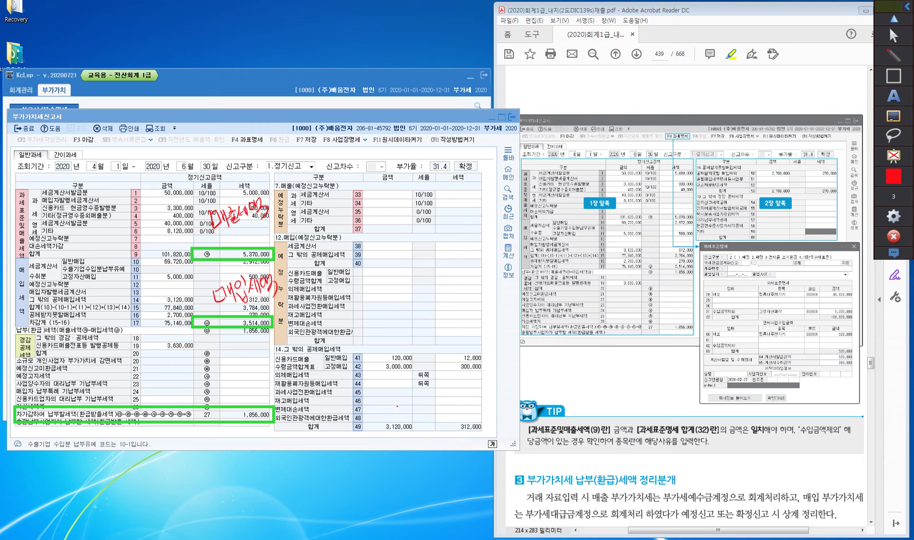
# Add a red arrow after the 매출세액 note and handwrite 부가세예수금 (대) beside it
pyautogui.moveTo(271, 196)
pyautogui.mouseDown()
pyautogui.moveTo(284, 206)
pyautogui.moveTo(295, 189)
pyautogui.mouseUp()
pyautogui.moveTo(293, 175)
pyautogui.mouseDown()
pyautogui.moveTo(305, 197)
pyautogui.moveTo(320, 189)
pyautogui.mouseUp()
pyautogui.moveTo(316, 167)
pyautogui.mouseDown()
pyautogui.moveTo(322, 182)
pyautogui.moveTo(364, 173)
pyautogui.mouseUp()
pyautogui.moveTo(363, 151); pyautogui.dragTo(374, 163)
pyautogui.moveTo(370, 160)
pyautogui.mouseDown()
pyautogui.moveTo(377, 166)
pyautogui.moveTo(393, 143)
pyautogui.mouseUp()
pyautogui.moveTo(388, 146); pyautogui.dragTo(399, 148)
pyautogui.moveTo(399, 140); pyautogui.dragTo(404, 161)
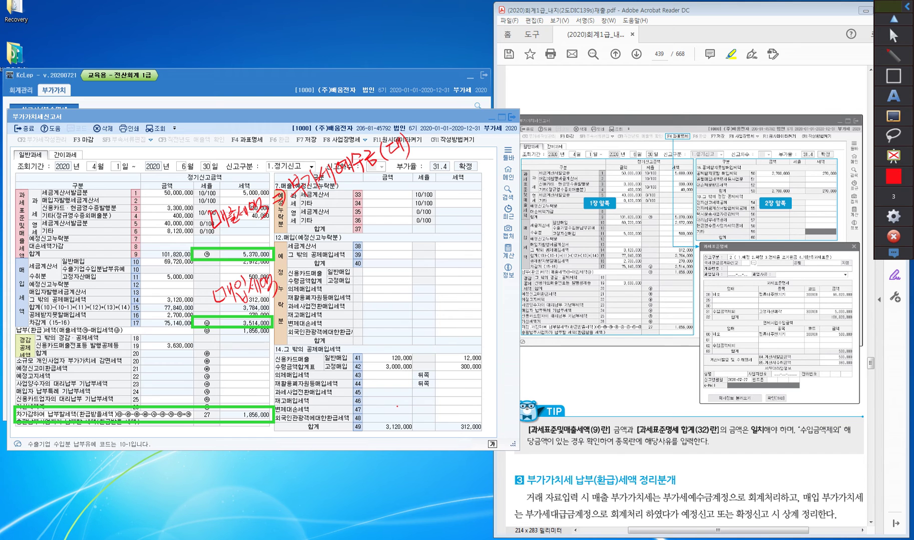
# Add a red arrow after the 매입세액 note and handwrite 부가세대급금 (차) beside it
pyautogui.moveTo(282, 276); pyautogui.dragTo(295, 276)
pyautogui.moveTo(289, 265); pyautogui.dragTo(300, 280)
pyautogui.moveTo(302, 250)
pyautogui.mouseDown()
pyautogui.moveTo(320, 269)
pyautogui.moveTo(326, 259)
pyautogui.mouseUp()
pyautogui.moveTo(323, 245)
pyautogui.mouseDown()
pyautogui.moveTo(333, 262)
pyautogui.moveTo(374, 232)
pyautogui.mouseUp()
pyautogui.moveTo(366, 228); pyautogui.dragTo(376, 241)
pyautogui.moveTo(374, 218); pyautogui.dragTo(383, 227)
pyautogui.moveTo(379, 224); pyautogui.dragTo(388, 232)
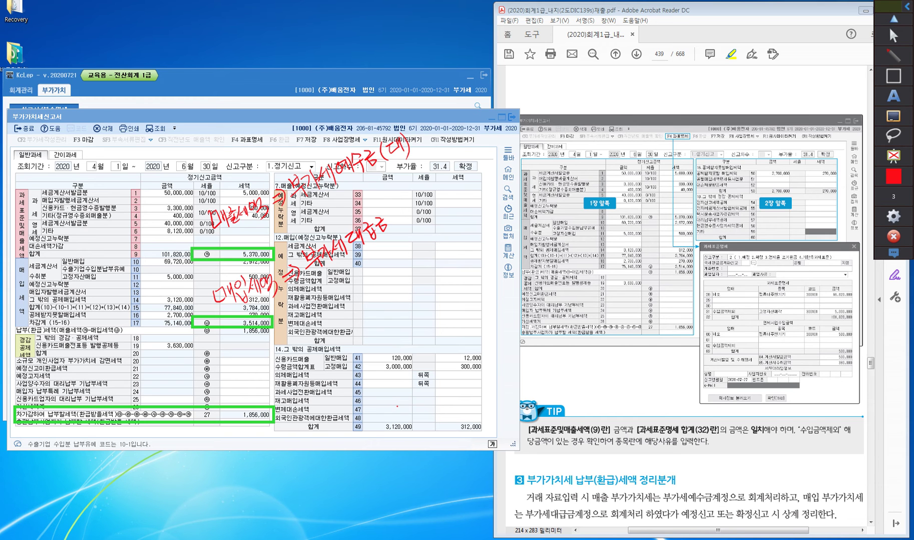
pyautogui.moveTo(390, 210)
pyautogui.mouseDown()
pyautogui.moveTo(389, 223)
pyautogui.moveTo(403, 212)
pyautogui.mouseUp()
pyautogui.moveTo(400, 210)
pyautogui.mouseDown()
pyautogui.moveTo(394, 223)
pyautogui.moveTo(416, 221)
pyautogui.mouseUp()
# Put (-) before the 매입세액 note and label the boxed row 27 with an arrow and 납부세액
pyautogui.moveTo(188, 290)
pyautogui.mouseDown()
pyautogui.moveTo(188, 310)
pyautogui.moveTo(198, 297)
pyautogui.mouseUp()
pyautogui.moveTo(196, 287); pyautogui.dragTo(197, 305)
pyautogui.moveTo(264, 401)
pyautogui.mouseDown()
pyautogui.moveTo(284, 384)
pyautogui.moveTo(262, 408)
pyautogui.moveTo(297, 384)
pyautogui.mouseUp()
pyautogui.moveTo(296, 368)
pyautogui.mouseDown()
pyautogui.moveTo(307, 390)
pyautogui.moveTo(307, 374)
pyautogui.moveTo(322, 380)
pyautogui.moveTo(346, 349)
pyautogui.mouseUp()
pyautogui.moveTo(351, 344)
pyautogui.mouseDown()
pyautogui.moveTo(346, 365)
pyautogui.moveTo(354, 371)
pyautogui.moveTo(383, 335)
pyautogui.mouseUp()
# Branch the 납부세액 note with a bracket into a circled plus for 납부 and a circled minus for 환급
pyautogui.moveTo(380, 342)
pyautogui.mouseDown()
pyautogui.moveTo(386, 373)
pyautogui.moveTo(400, 370)
pyautogui.mouseUp()
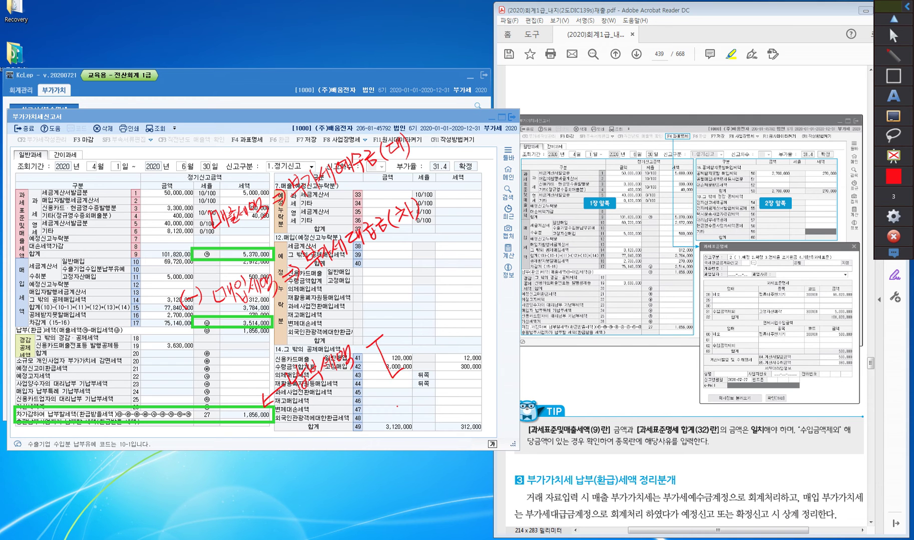
pyautogui.moveTo(395, 328); pyautogui.dragTo(411, 327)
pyautogui.moveTo(403, 321)
pyautogui.mouseDown()
pyautogui.moveTo(405, 336)
pyautogui.moveTo(392, 324)
pyautogui.moveTo(415, 328)
pyautogui.moveTo(441, 306)
pyautogui.moveTo(438, 321)
pyautogui.moveTo(453, 301)
pyautogui.moveTo(462, 310)
pyautogui.mouseUp()
pyautogui.moveTo(419, 367)
pyautogui.mouseDown()
pyautogui.moveTo(469, 327)
pyautogui.moveTo(472, 352)
pyautogui.moveTo(481, 331)
pyautogui.moveTo(485, 341)
pyautogui.mouseUp()
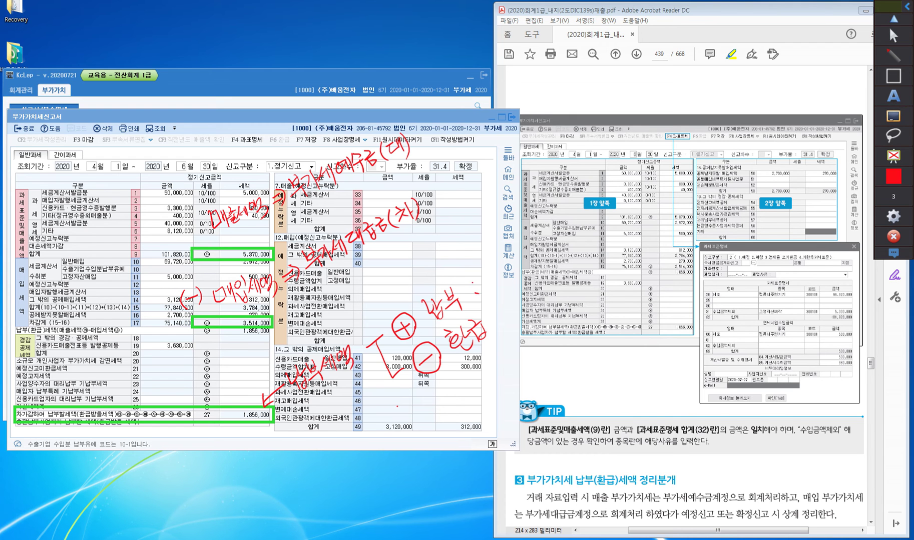
# Draw an arrow from the 6월 30일 end date of the inquiry period and handwrite the 신고·납부 note beside it
pyautogui.moveTo(220, 163)
pyautogui.mouseDown()
pyautogui.moveTo(211, 180)
pyautogui.moveTo(258, 130)
pyautogui.moveTo(258, 144)
pyautogui.mouseUp()
pyautogui.moveTo(252, 152); pyautogui.dragTo(268, 166)
pyautogui.moveTo(269, 145); pyautogui.dragTo(270, 175)
pyautogui.moveTo(271, 152)
pyautogui.mouseDown()
pyautogui.moveTo(279, 165)
pyautogui.moveTo(291, 162)
pyautogui.mouseUp()
pyautogui.moveTo(282, 147); pyautogui.dragTo(315, 145)
pyautogui.moveTo(307, 148)
pyautogui.mouseDown()
pyautogui.moveTo(319, 155)
pyautogui.moveTo(323, 142)
pyautogui.mouseUp()
pyautogui.moveTo(318, 144)
pyautogui.mouseDown()
pyautogui.moveTo(342, 121)
pyautogui.moveTo(348, 138)
pyautogui.mouseUp()
pyautogui.moveTo(349, 111); pyautogui.dragTo(364, 129)
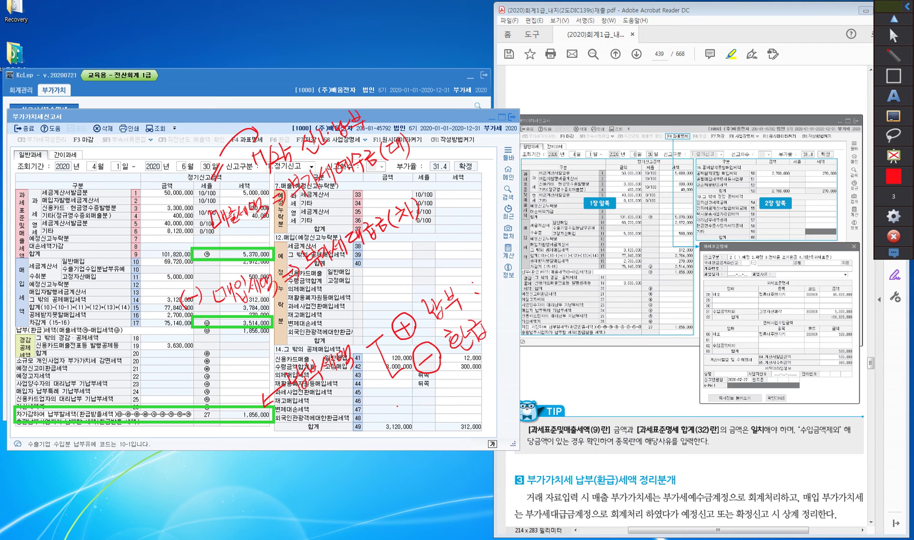
# Underline the end date of the inquiry period and handwrite 과세기간종료일 above it
pyautogui.moveTo(143, 175); pyautogui.dragTo(212, 177)
pyautogui.moveTo(146, 133)
pyautogui.mouseDown()
pyautogui.moveTo(157, 155)
pyautogui.moveTo(170, 150)
pyautogui.mouseUp()
pyautogui.moveTo(172, 133)
pyautogui.mouseDown()
pyautogui.moveTo(173, 152)
pyautogui.moveTo(181, 153)
pyautogui.mouseUp()
pyautogui.moveTo(180, 135); pyautogui.dragTo(192, 142)
pyautogui.moveTo(185, 146)
pyautogui.mouseDown()
pyautogui.moveTo(193, 153)
pyautogui.moveTo(205, 141)
pyautogui.moveTo(207, 150)
pyautogui.mouseUp()
pyautogui.moveTo(205, 129); pyautogui.dragTo(213, 147)
pyautogui.moveTo(216, 128); pyautogui.dragTo(225, 142)
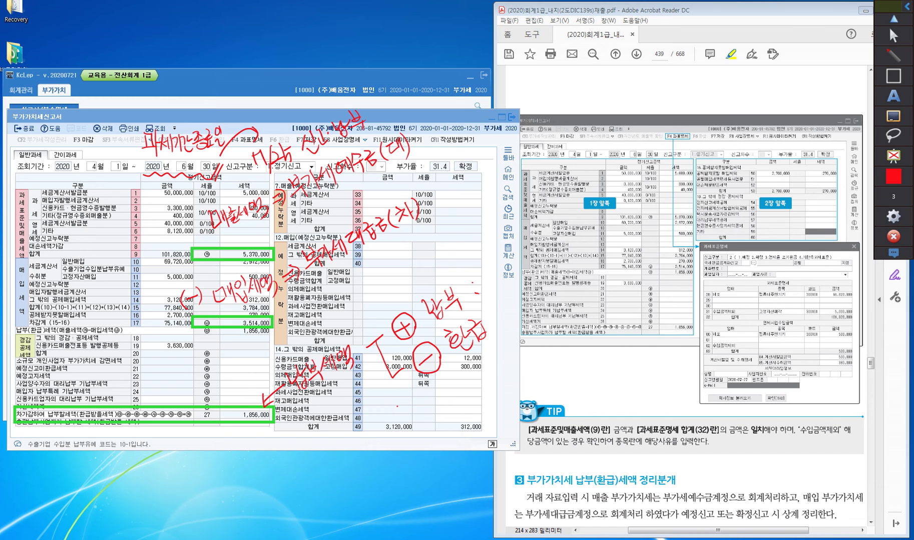
# Join the 부가세예수금 and 부가세대급금 notes with a bracket and label it 상계
pyautogui.moveTo(431, 134)
pyautogui.mouseDown()
pyautogui.moveTo(445, 138)
pyautogui.moveTo(450, 185)
pyautogui.mouseUp()
pyautogui.moveTo(465, 143); pyautogui.dragTo(461, 155)
pyautogui.moveTo(463, 148)
pyautogui.mouseDown()
pyautogui.moveTo(473, 145)
pyautogui.moveTo(472, 163)
pyautogui.mouseUp()
pyautogui.moveTo(477, 136); pyautogui.dragTo(498, 162)
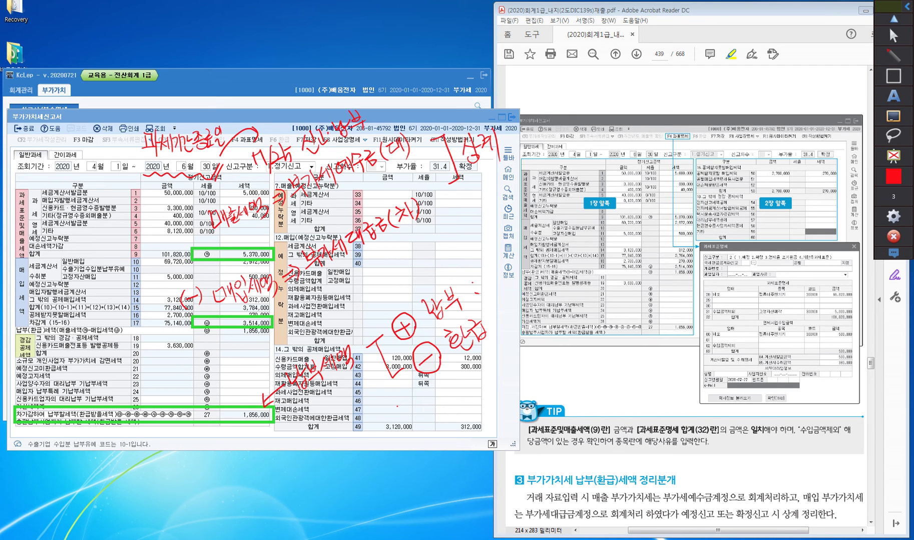
# Handwrite the quarter-end dates 3/31, 6/30, 9/30 and 12/31, and add 결산 under the underlined 12/31
pyautogui.moveTo(451, 197)
pyautogui.mouseDown()
pyautogui.moveTo(461, 213)
pyautogui.moveTo(477, 208)
pyautogui.mouseUp()
pyautogui.moveTo(500, 177)
pyautogui.mouseDown()
pyautogui.moveTo(504, 196)
pyautogui.moveTo(501, 188)
pyautogui.moveTo(516, 183)
pyautogui.mouseUp()
pyautogui.moveTo(498, 178)
pyautogui.mouseDown()
pyautogui.moveTo(514, 192)
pyautogui.moveTo(529, 173)
pyautogui.mouseUp()
pyautogui.moveTo(533, 164); pyautogui.dragTo(541, 174)
pyautogui.click(550, 173)
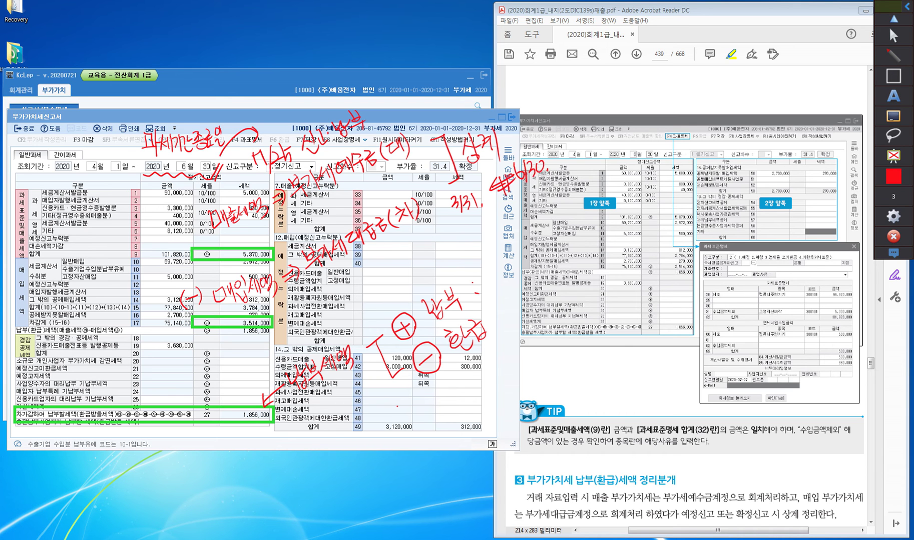
pyautogui.moveTo(565, 136)
pyautogui.mouseDown()
pyautogui.moveTo(564, 161)
pyautogui.moveTo(590, 139)
pyautogui.moveTo(627, 129)
pyautogui.mouseUp()
pyautogui.moveTo(632, 110)
pyautogui.mouseDown()
pyautogui.moveTo(629, 134)
pyautogui.moveTo(643, 125)
pyautogui.mouseUp()
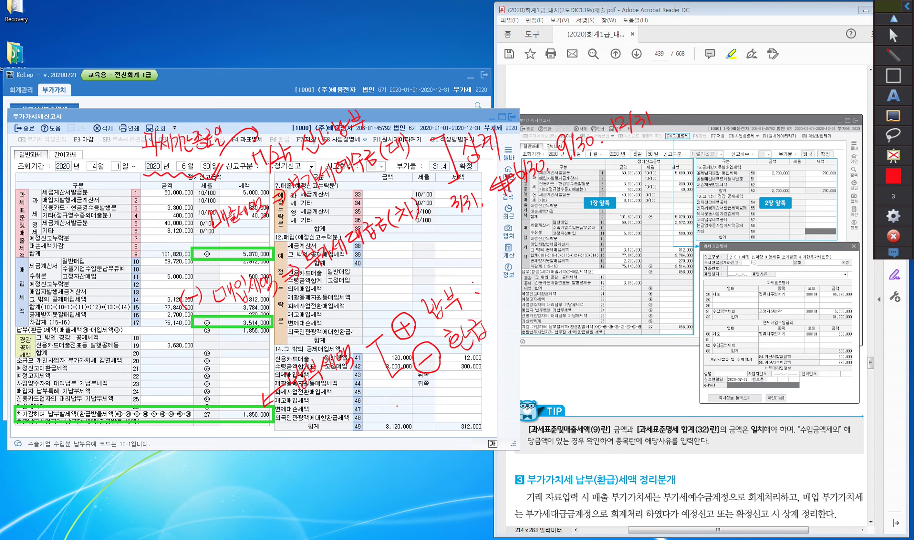
pyautogui.moveTo(619, 157); pyautogui.dragTo(671, 123)
pyautogui.moveTo(641, 149)
pyautogui.mouseDown()
pyautogui.moveTo(663, 162)
pyautogui.moveTo(674, 152)
pyautogui.moveTo(671, 159)
pyautogui.mouseUp()
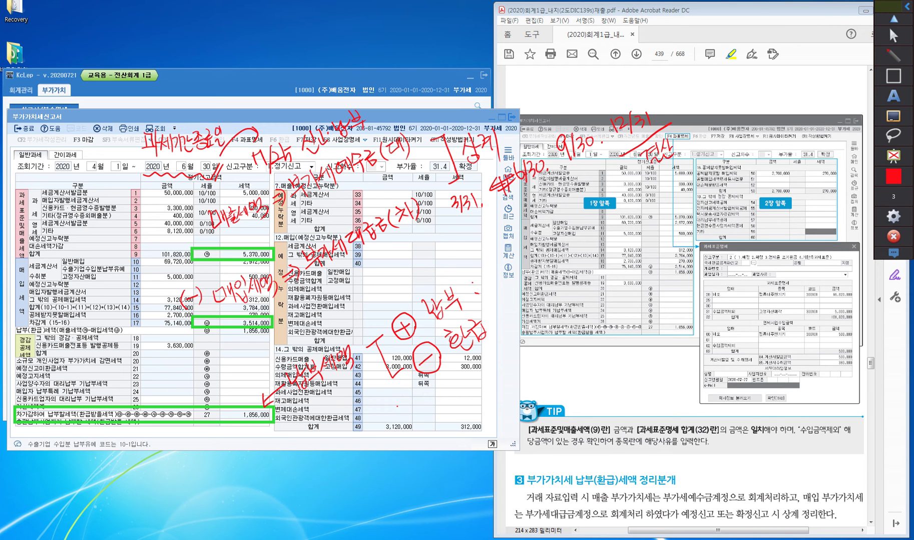
# Handwrite 미지급세금 beside the 납부 note and 미수금 beside the 환급 note
pyautogui.moveTo(490, 268)
pyautogui.mouseDown()
pyautogui.moveTo(503, 283)
pyautogui.moveTo(526, 249)
pyautogui.moveTo(536, 260)
pyautogui.moveTo(546, 231)
pyautogui.moveTo(550, 243)
pyautogui.moveTo(558, 231)
pyautogui.mouseUp()
pyautogui.moveTo(554, 224); pyautogui.dragTo(567, 244)
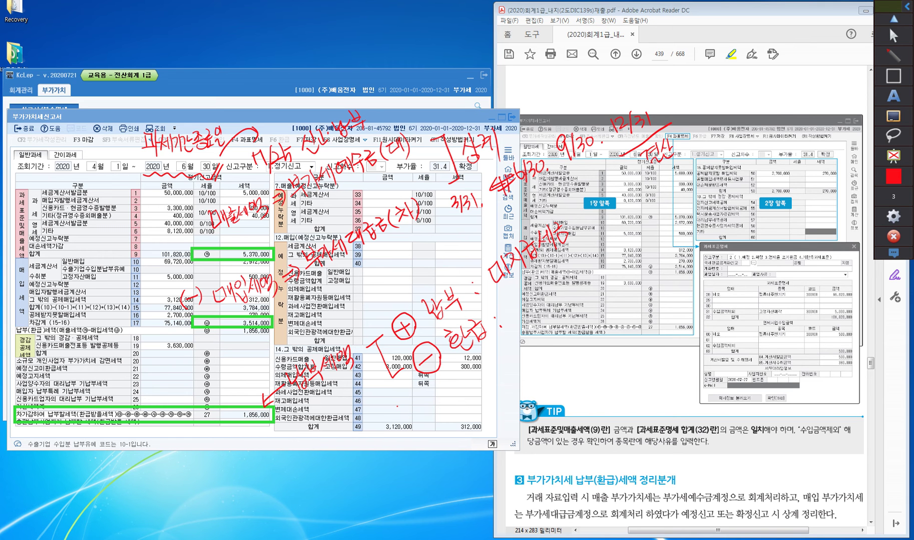
pyautogui.moveTo(514, 304)
pyautogui.mouseDown()
pyautogui.moveTo(528, 317)
pyautogui.moveTo(528, 304)
pyautogui.mouseUp()
pyautogui.moveTo(528, 299)
pyautogui.mouseDown()
pyautogui.moveTo(543, 314)
pyautogui.moveTo(540, 301)
pyautogui.mouseUp()
pyautogui.moveTo(540, 290); pyautogui.dragTo(555, 302)
pyautogui.moveTo(551, 297)
pyautogui.mouseDown()
pyautogui.moveTo(559, 308)
pyautogui.moveTo(561, 279)
pyautogui.mouseUp()
pyautogui.moveTo(556, 280); pyautogui.dragTo(570, 302)
pyautogui.moveTo(562, 287); pyautogui.dragTo(573, 296)
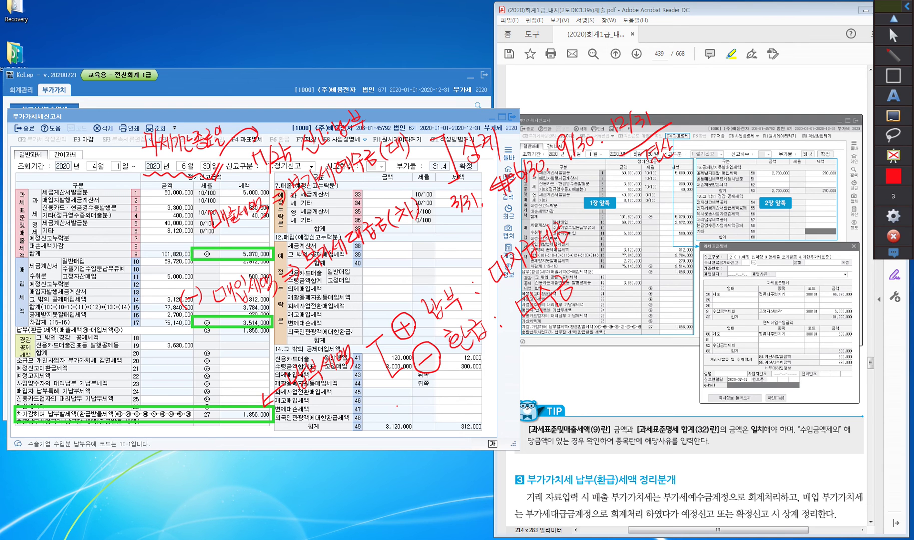
# Erase all the red and green annotations from the screen and return to the textbook PDF
pyautogui.click(893, 96)
pyautogui.click(893, 116)
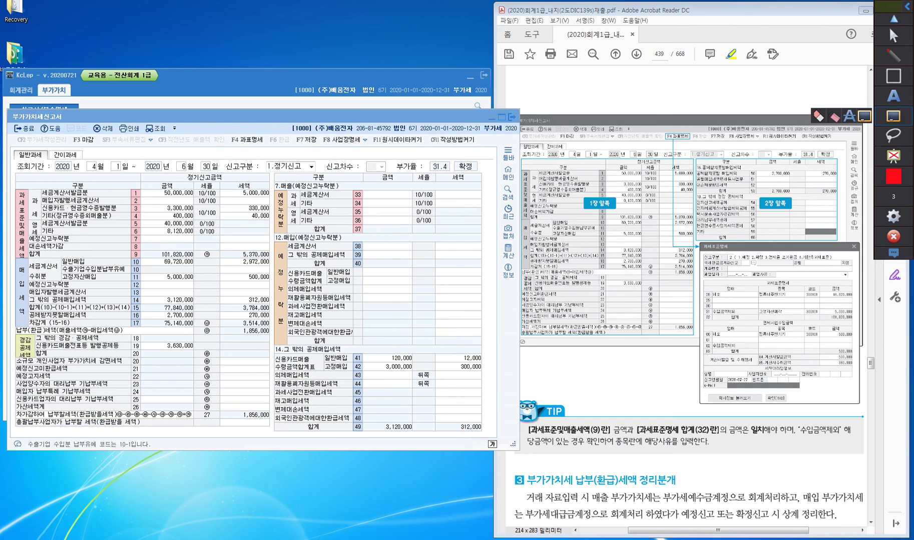
pyautogui.click(893, 35)
pyautogui.click(700, 370)
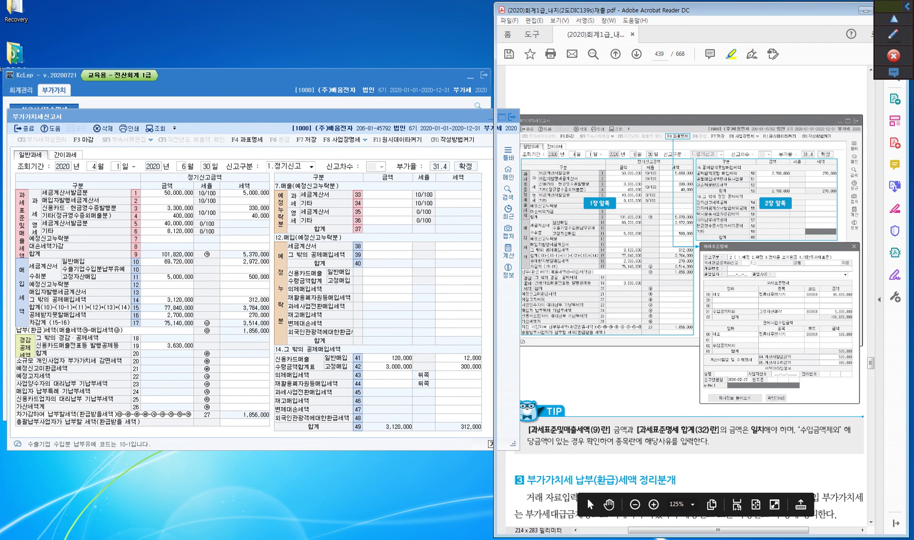
# Highlight the textbook heading 부가가치세 납부(환급)세액 정리분개 and the terms 부가세예수금 and 부가세대급금 in its paragraph
pyautogui.scroll(-5, 586, 498)
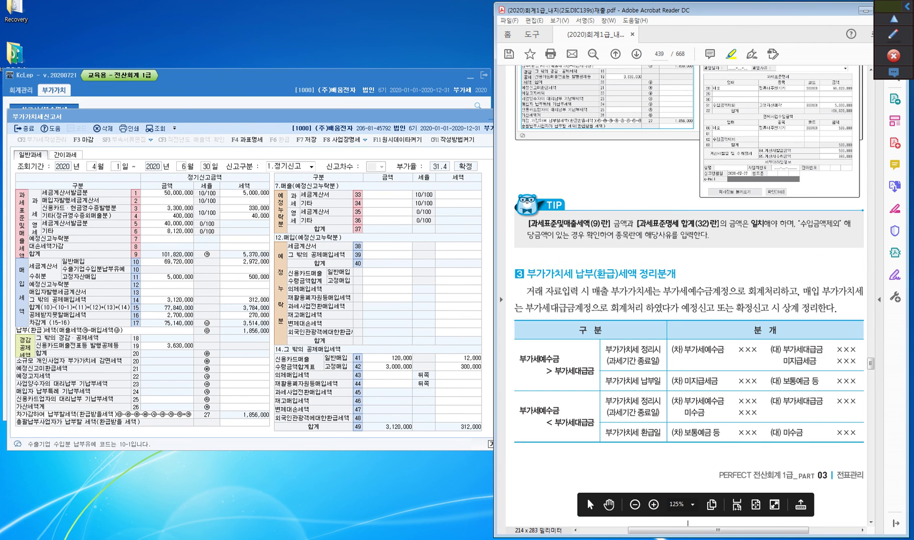
pyautogui.scroll(-2, 587, 499)
pyautogui.moveTo(527, 205); pyautogui.dragTo(678, 205)
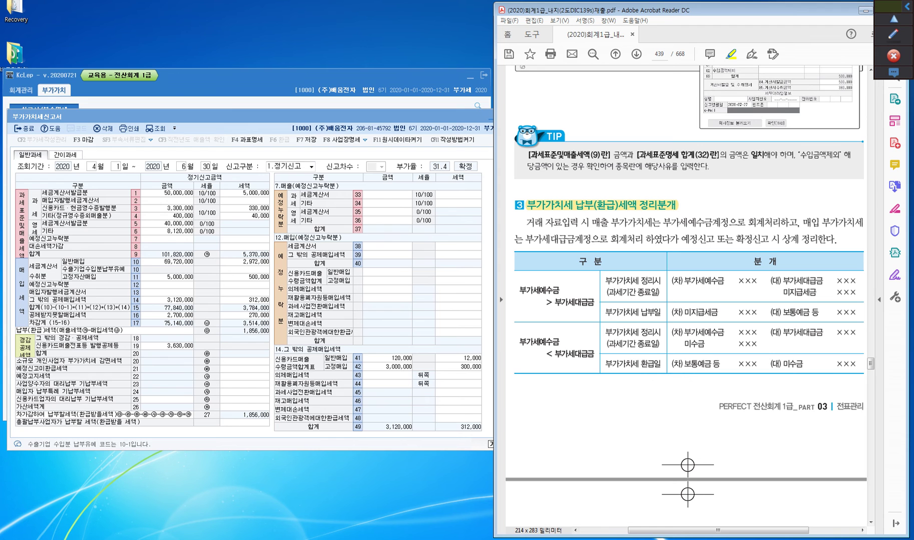
pyautogui.moveTo(662, 223); pyautogui.dragTo(714, 223)
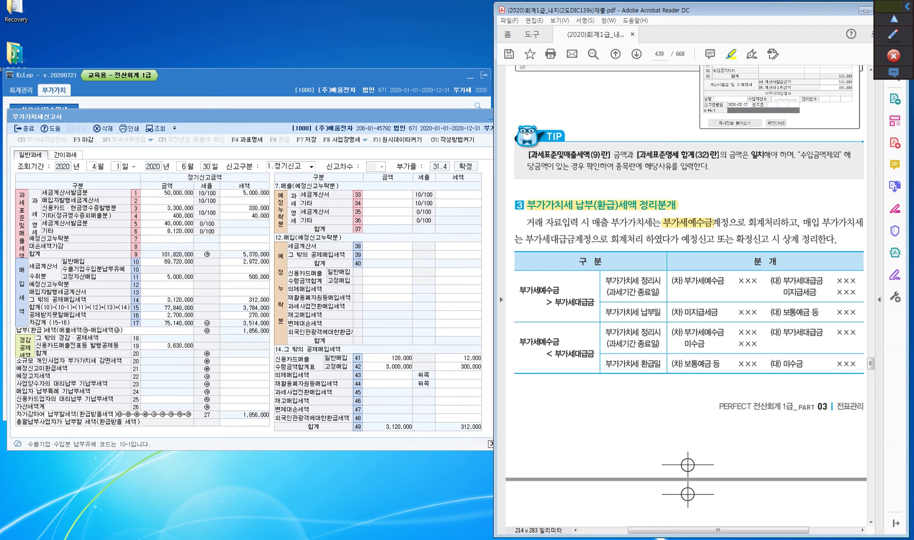
pyautogui.moveTo(525, 239); pyautogui.dragTo(576, 239)
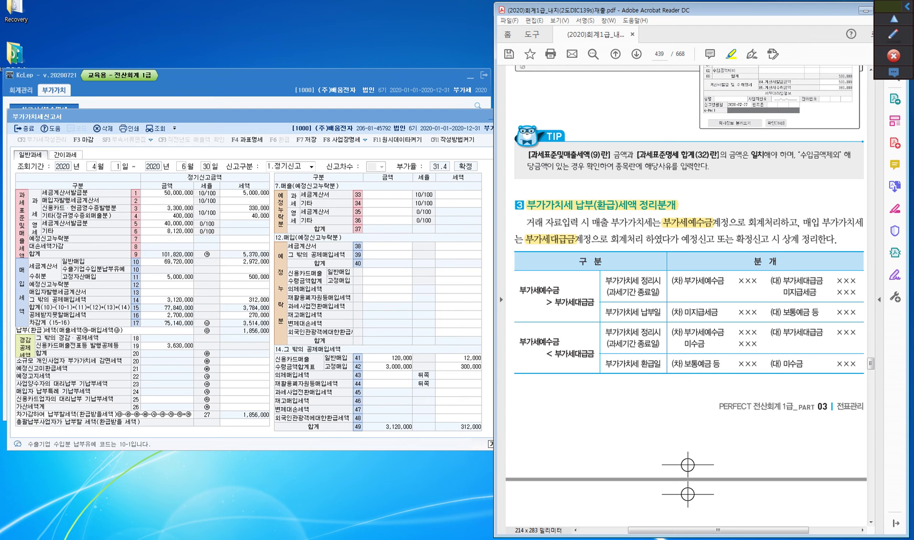
# Highlight 종료일 in the first 과세기간 종료일 cell of the table and 상계 정리 in the paragraph
pyautogui.moveTo(636, 292); pyautogui.dragTo(660, 292)
pyautogui.moveTo(783, 240); pyautogui.dragTo(805, 240)
pyautogui.moveTo(804, 239); pyautogui.dragTo(824, 240)
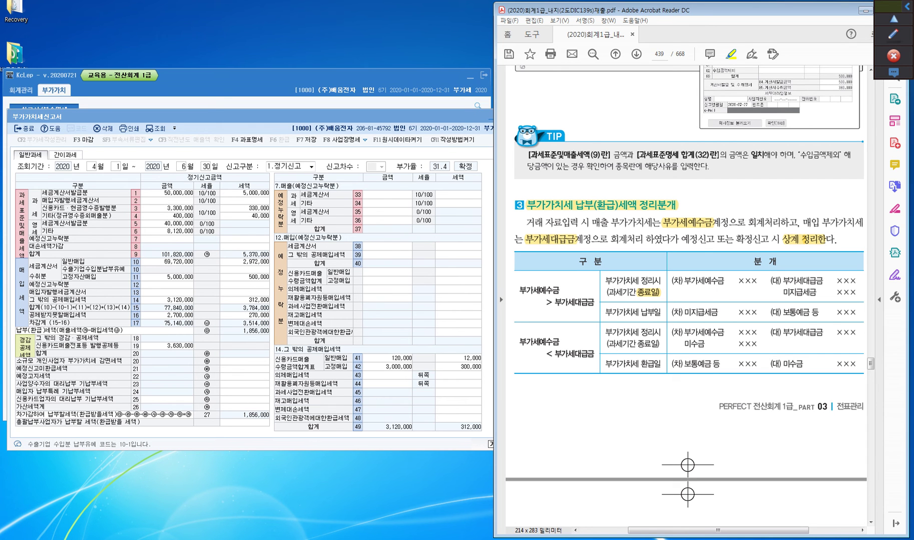
# Handwrite 100 above 부가세예수금 and 70 above 부가세대급금 in the table's first case
pyautogui.click(893, 34)
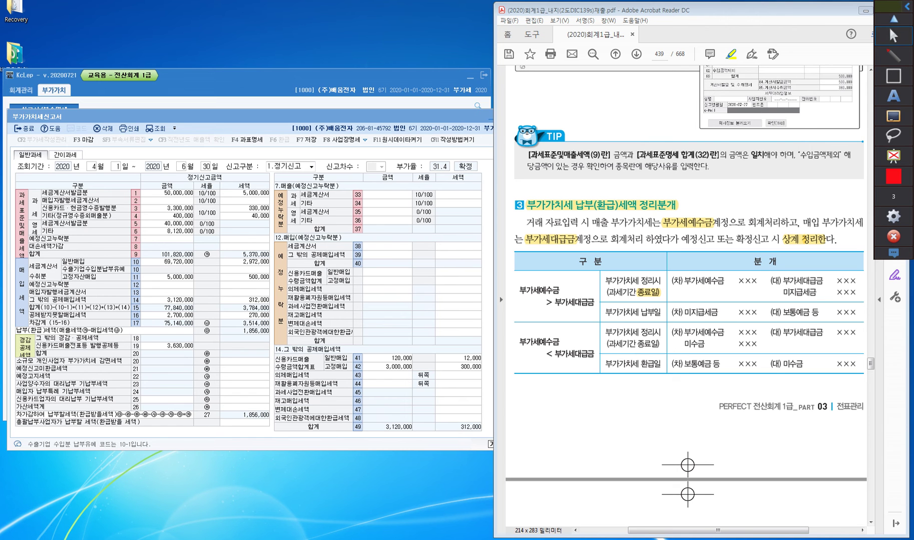
pyautogui.moveTo(536, 274)
pyautogui.mouseDown()
pyautogui.moveTo(537, 282)
pyautogui.moveTo(541, 276)
pyautogui.mouseUp()
pyautogui.moveTo(546, 275); pyautogui.dragTo(576, 296)
pyautogui.moveTo(576, 287); pyautogui.dragTo(579, 298)
pyautogui.moveTo(587, 289); pyautogui.dragTo(588, 289)
pyautogui.moveTo(742, 271); pyautogui.dragTo(743, 283)
pyautogui.moveTo(743, 273); pyautogui.dragTo(745, 291)
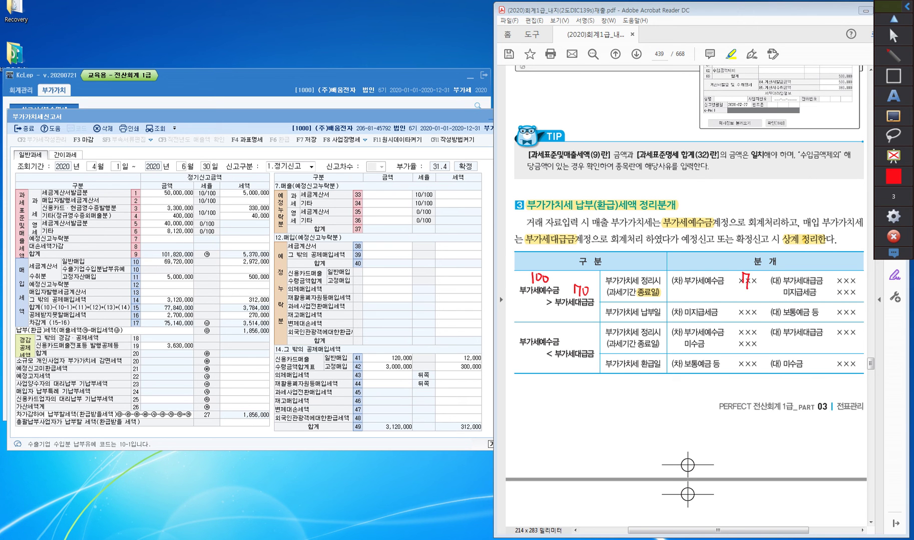
pyautogui.click(893, 156)
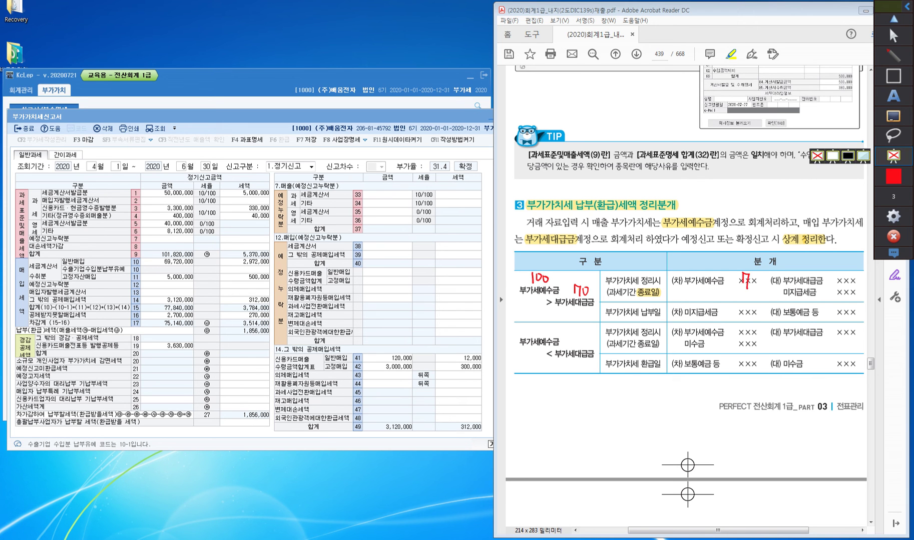
pyautogui.click(893, 116)
pyautogui.click(818, 116)
pyautogui.moveTo(743, 273); pyautogui.dragTo(749, 281)
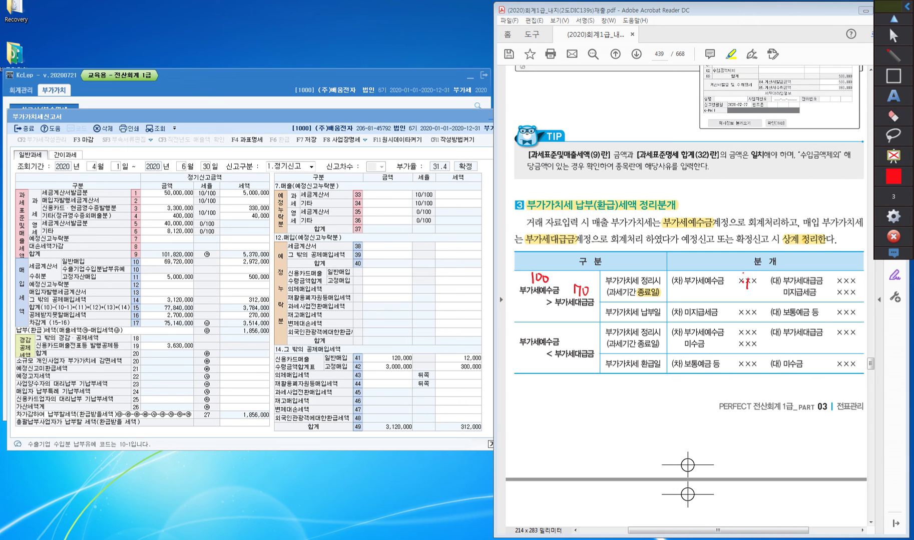
pyautogui.click(893, 55)
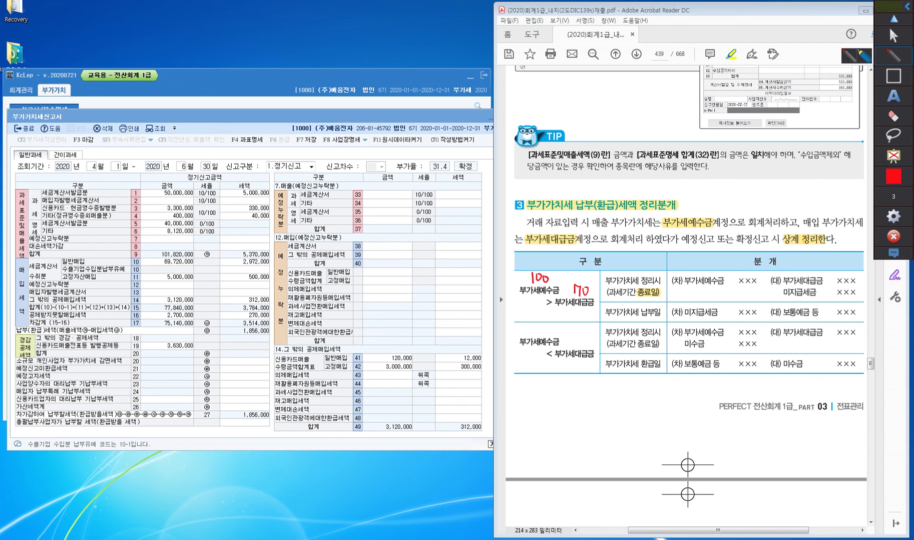
# Handwrite 100, 70 and 30 beside the first case's journal amounts, underline 납부일, and draw an arrow linking its two 미지급세금 entries
pyautogui.moveTo(742, 269); pyautogui.dragTo(743, 278)
pyautogui.moveTo(749, 268); pyautogui.dragTo(753, 272)
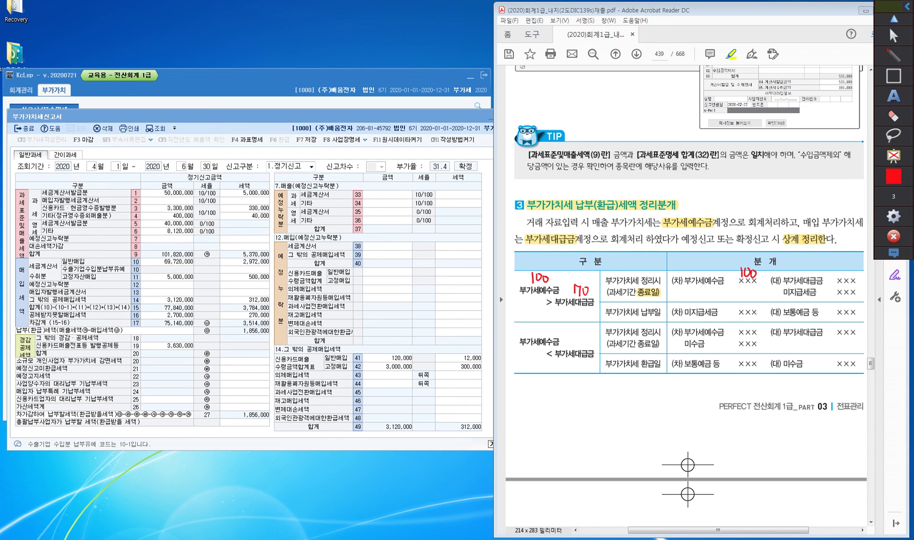
pyautogui.moveTo(841, 263)
pyautogui.mouseDown()
pyautogui.moveTo(847, 277)
pyautogui.moveTo(853, 267)
pyautogui.moveTo(844, 293)
pyautogui.moveTo(855, 284)
pyautogui.mouseUp()
pyautogui.moveTo(645, 318); pyautogui.dragTo(659, 317)
pyautogui.moveTo(781, 288)
pyautogui.mouseDown()
pyautogui.moveTo(725, 308)
pyautogui.moveTo(754, 309)
pyautogui.mouseUp()
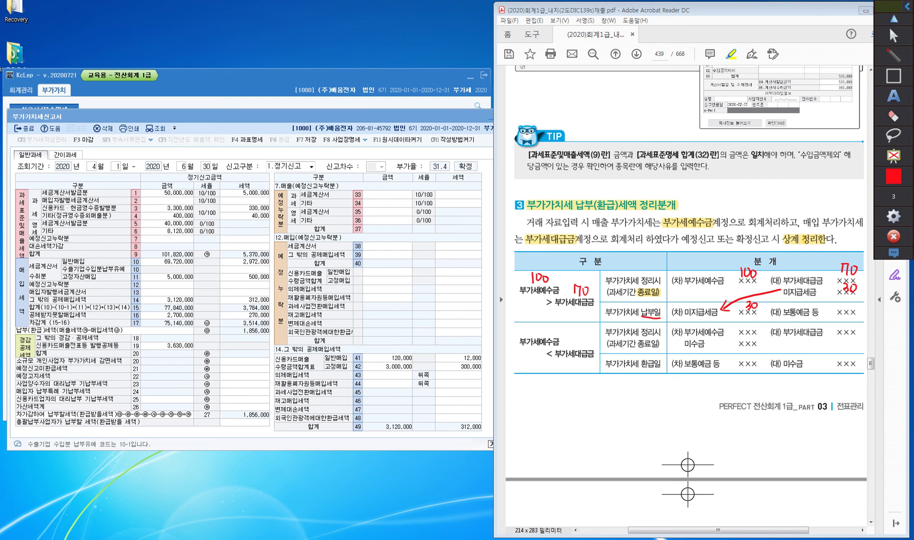
# Handwrite 100 and 120 at the second case's 부가세예수금 and 부가세대급금, both in the comparison and the entry, and underline 종료일
pyautogui.moveTo(531, 323)
pyautogui.mouseDown()
pyautogui.moveTo(531, 332)
pyautogui.moveTo(538, 323)
pyautogui.mouseUp()
pyautogui.moveTo(547, 323)
pyautogui.mouseDown()
pyautogui.moveTo(573, 353)
pyautogui.moveTo(589, 338)
pyautogui.mouseUp()
pyautogui.moveTo(638, 348); pyautogui.dragTo(656, 349)
pyautogui.moveTo(741, 320); pyautogui.dragTo(740, 328)
pyautogui.moveTo(747, 321); pyautogui.dragTo(755, 321)
pyautogui.moveTo(843, 320)
pyautogui.mouseDown()
pyautogui.moveTo(843, 329)
pyautogui.moveTo(856, 321)
pyautogui.mouseUp()
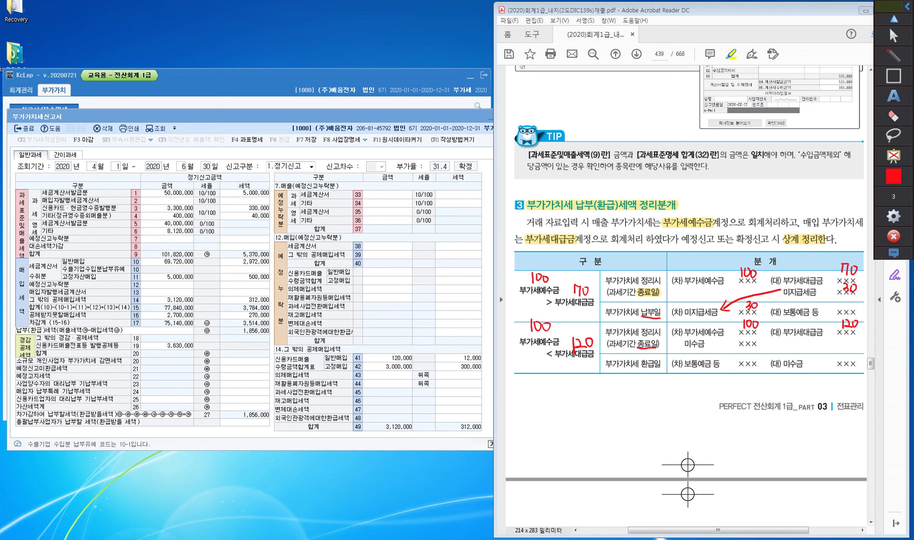
# Handwrite 20 for both 미수금 amounts in the second case, underline 환급일, and draw an arrow to the credit 미수금
pyautogui.moveTo(743, 345)
pyautogui.mouseDown()
pyautogui.moveTo(744, 353)
pyautogui.moveTo(756, 345)
pyautogui.mouseUp()
pyautogui.moveTo(640, 367); pyautogui.dragTo(662, 367)
pyautogui.moveTo(774, 341); pyautogui.dragTo(787, 358)
pyautogui.moveTo(842, 351)
pyautogui.mouseDown()
pyautogui.moveTo(845, 359)
pyautogui.moveTo(852, 351)
pyautogui.mouseUp()
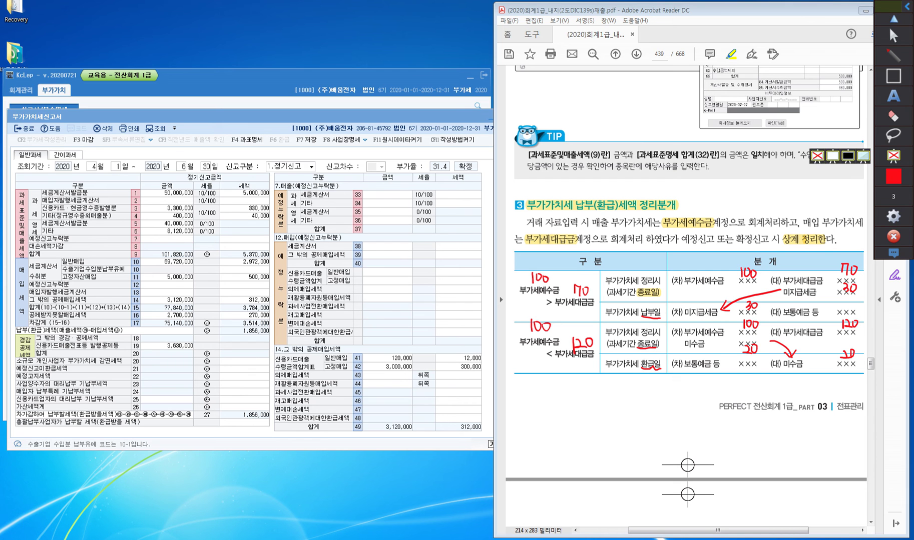
# Highlight the credit 미지급세금 in the first case's closing-date entry and the debit 미수금 in the second case's
pyautogui.click(893, 18)
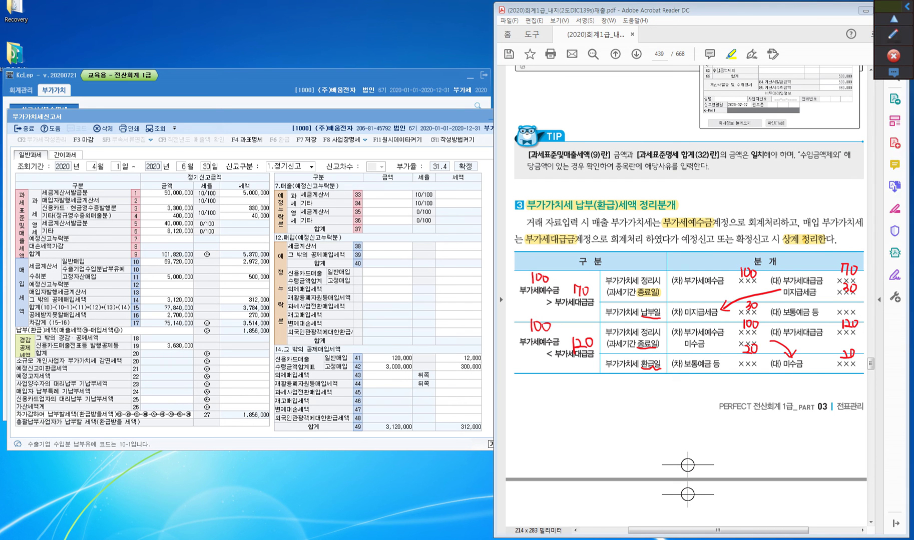
pyautogui.moveTo(782, 293); pyautogui.dragTo(816, 293)
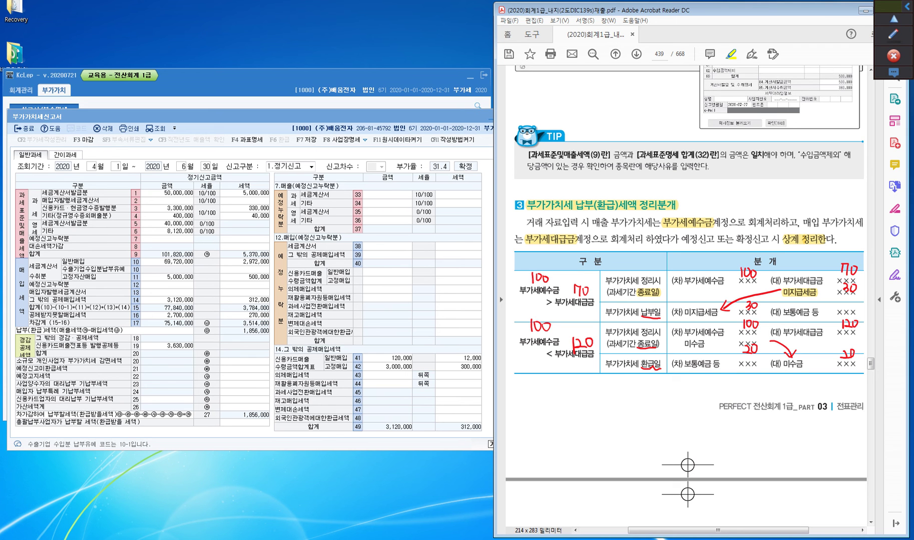
pyautogui.moveTo(683, 344); pyautogui.dragTo(705, 344)
# Erase all the red handwriting from the screen and return to the textbook PDF
pyautogui.click(893, 34)
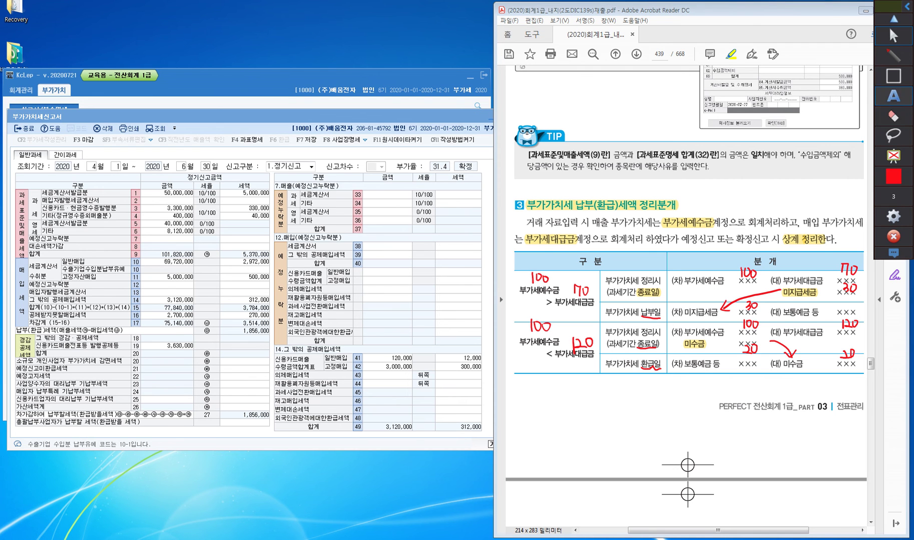
pyautogui.click(893, 116)
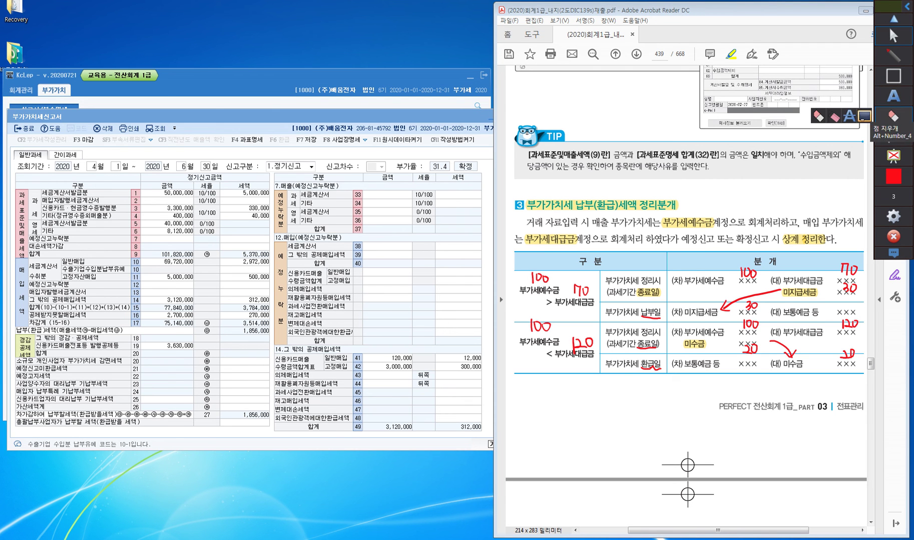
pyautogui.click(864, 117)
pyautogui.click(893, 55)
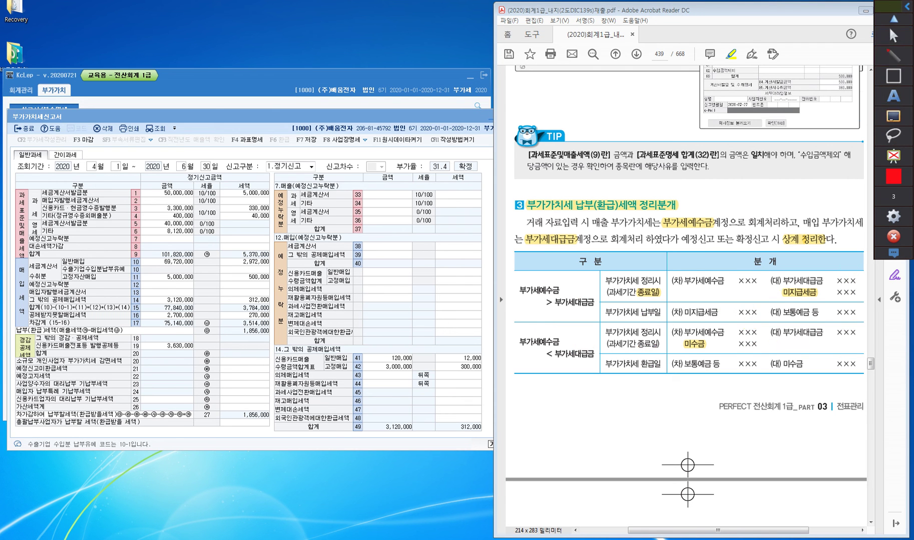
pyautogui.click(893, 34)
# Highlight 일 단위 절사액은 and both occurrences of 잡이익 in the TIP box on page 440
pyautogui.scroll(-3, 689, 250)
pyautogui.scroll(-8, 689, 296)
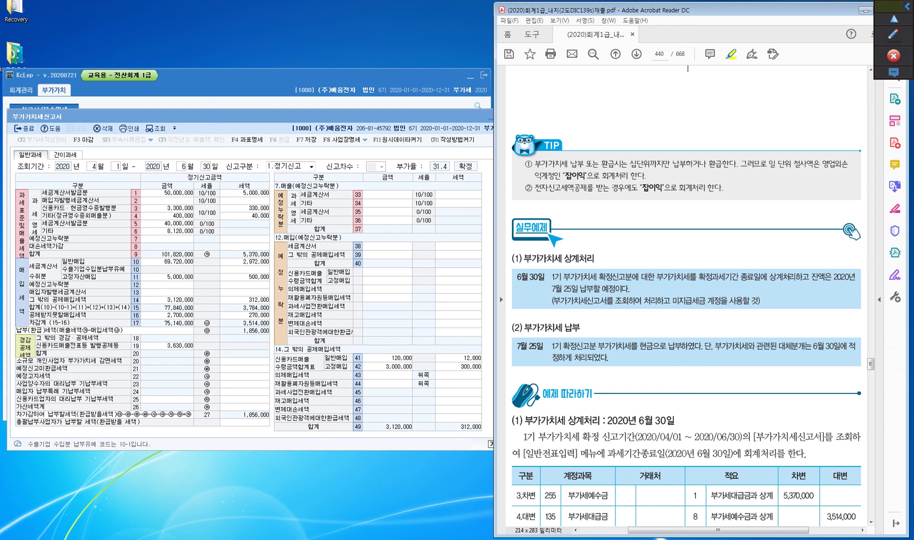
pyautogui.moveTo(766, 164); pyautogui.dragTo(820, 163)
pyautogui.moveTo(561, 176); pyautogui.dragTo(586, 176)
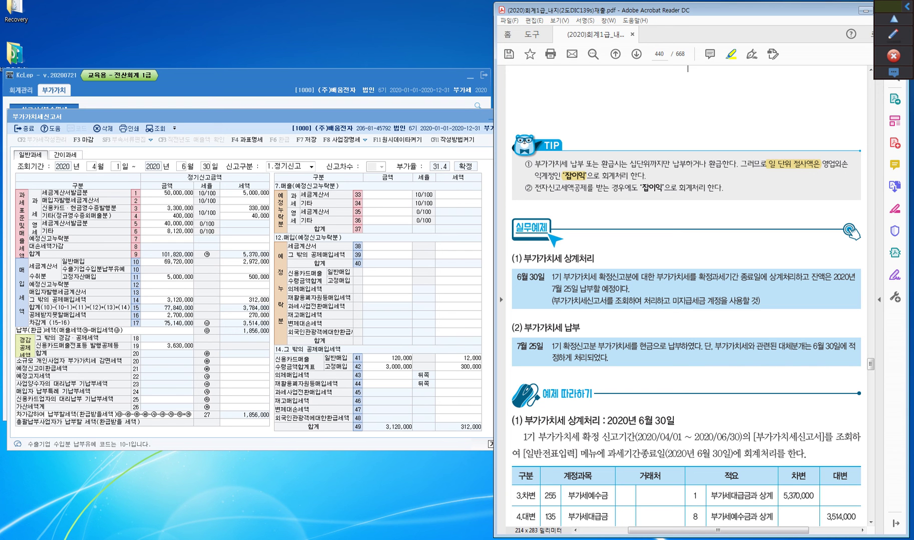
pyautogui.moveTo(639, 187); pyautogui.dragTo(664, 188)
# Handwrite 4/1-6/30 above the 부가가치세 상계처리 example with an arrow pointing to 확정신고분
pyautogui.scroll(-3, 688, 69)
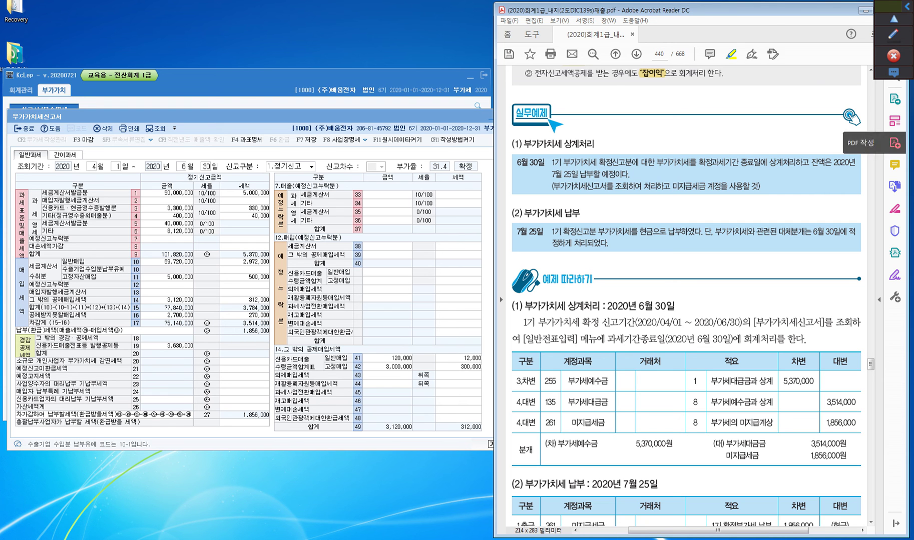
pyautogui.click(893, 34)
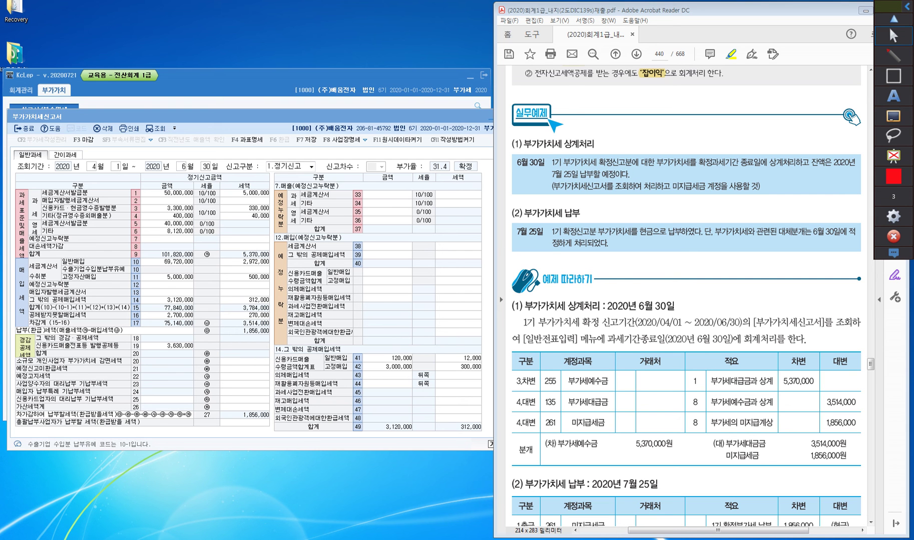
pyautogui.moveTo(605, 147); pyautogui.dragTo(615, 141)
pyautogui.moveTo(624, 128); pyautogui.dragTo(637, 139)
pyautogui.moveTo(641, 133); pyautogui.dragTo(651, 132)
pyautogui.moveTo(660, 126)
pyautogui.mouseDown()
pyautogui.moveTo(659, 137)
pyautogui.moveTo(673, 130)
pyautogui.mouseUp()
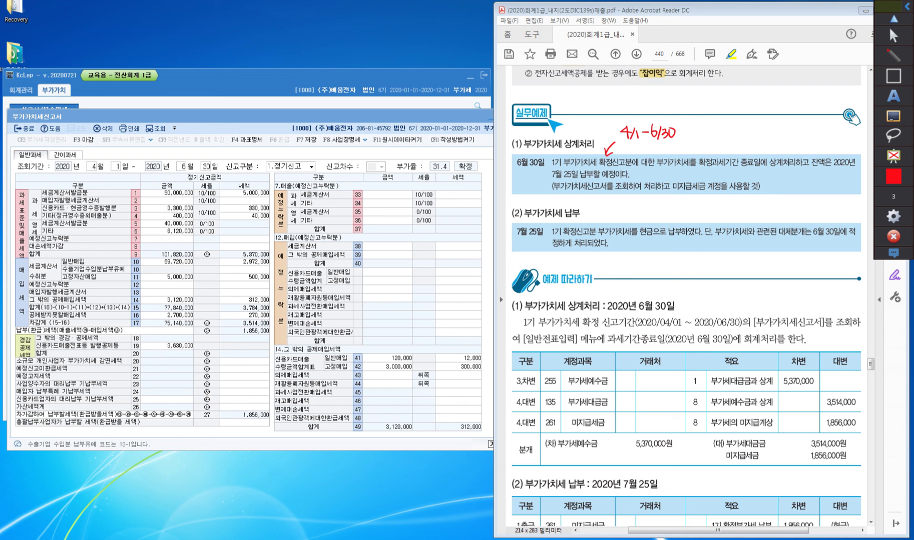
# Put a check mark on the return's 조회기간, write 6/30 above 종료일, and underline 6월 30일 in the first example
pyautogui.moveTo(28, 143)
pyautogui.mouseDown()
pyautogui.moveTo(40, 136)
pyautogui.moveTo(39, 155)
pyautogui.mouseUp()
pyautogui.moveTo(752, 138)
pyautogui.mouseDown()
pyautogui.moveTo(745, 150)
pyautogui.moveTo(765, 146)
pyautogui.mouseUp()
pyautogui.moveTo(514, 171); pyautogui.dragTo(545, 169)
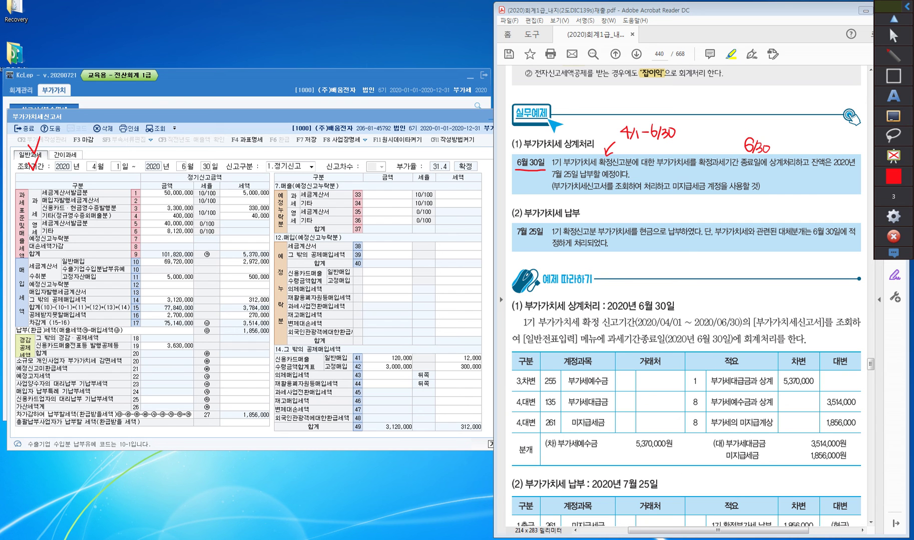
# Circle the return's 1,856,000 payable tax, check-mark 미지급세금 and 7월 25일 in the examples, and circle 현금
pyautogui.click(598, 178)
pyautogui.moveTo(275, 412)
pyautogui.mouseDown()
pyautogui.moveTo(237, 429)
pyautogui.moveTo(273, 417)
pyautogui.mouseUp()
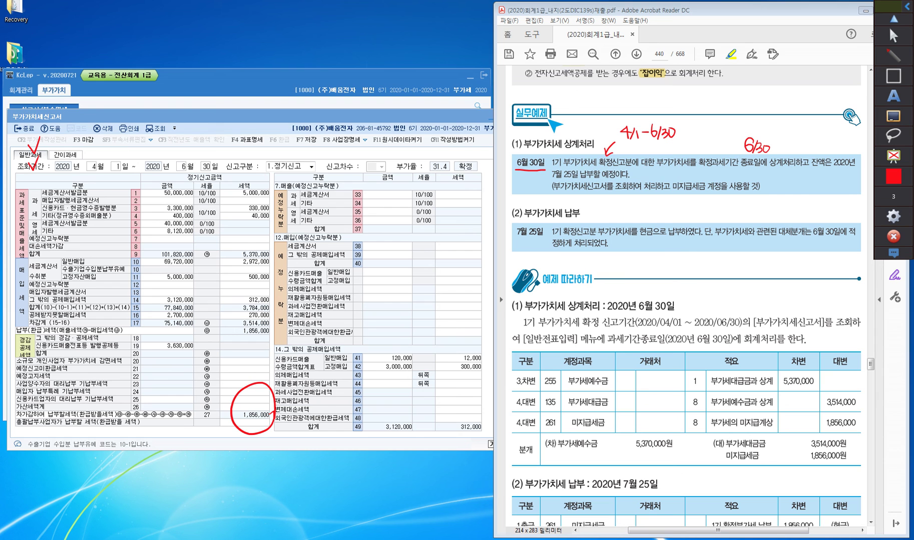
pyautogui.moveTo(279, 380)
pyautogui.mouseDown()
pyautogui.moveTo(292, 397)
pyautogui.moveTo(297, 373)
pyautogui.moveTo(314, 395)
pyautogui.mouseUp()
pyautogui.moveTo(684, 176); pyautogui.dragTo(694, 172)
pyautogui.moveTo(526, 218); pyautogui.dragTo(534, 217)
pyautogui.moveTo(661, 236)
pyautogui.mouseDown()
pyautogui.moveTo(647, 245)
pyautogui.moveTo(659, 221)
pyautogui.moveTo(661, 240)
pyautogui.mouseUp()
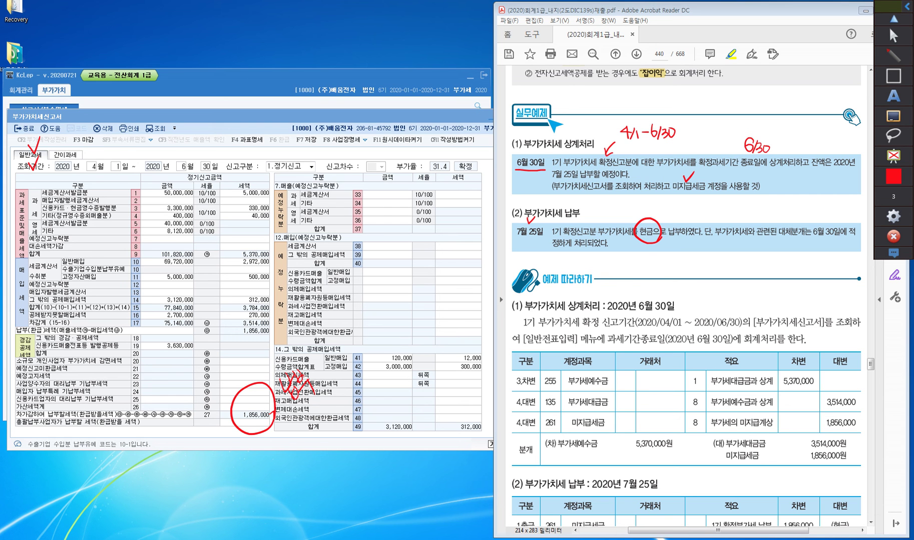
# Check-mark the first example's date, underline 6월 30일 in the second, and mark the first example's text with an arrow bracket and a circle
pyautogui.moveTo(528, 153); pyautogui.dragTo(534, 150)
pyautogui.moveTo(812, 239); pyautogui.dragTo(846, 244)
pyautogui.moveTo(589, 190); pyautogui.dragTo(616, 195)
pyautogui.moveTo(729, 186)
pyautogui.mouseDown()
pyautogui.moveTo(677, 199)
pyautogui.moveTo(721, 205)
pyautogui.mouseUp()
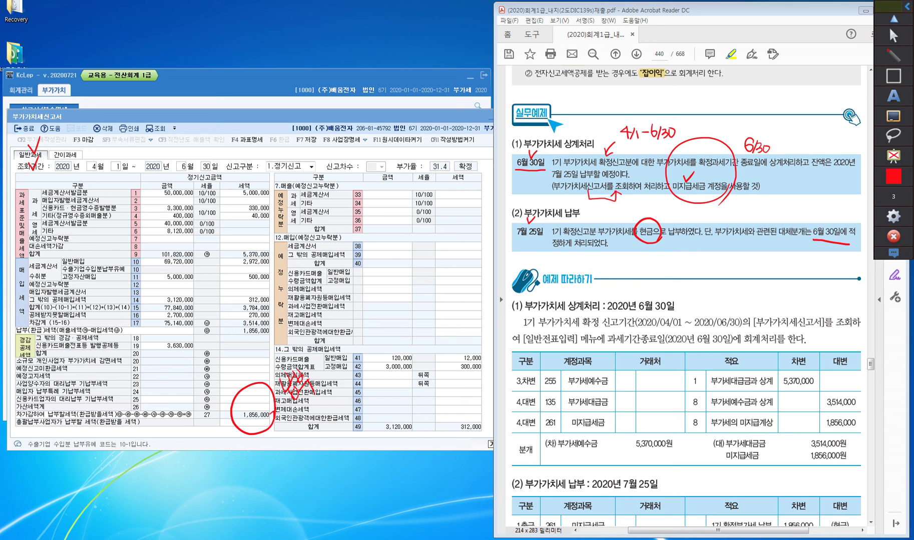
# Erase all the annotations and handwrite 부예 5,370,000 above the 부가가치세 상계처리 example
pyautogui.click(893, 117)
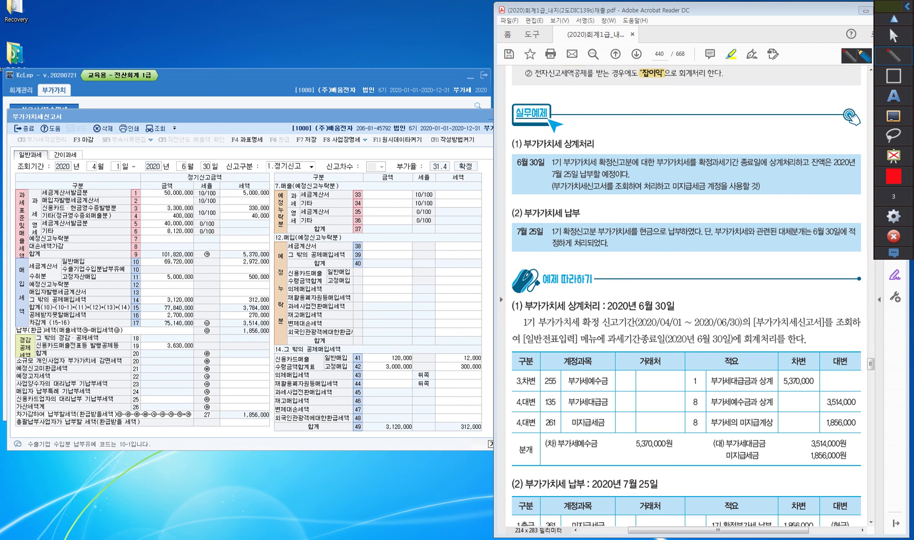
pyautogui.moveTo(634, 116); pyautogui.dragTo(657, 127)
pyautogui.moveTo(659, 118); pyautogui.dragTo(660, 130)
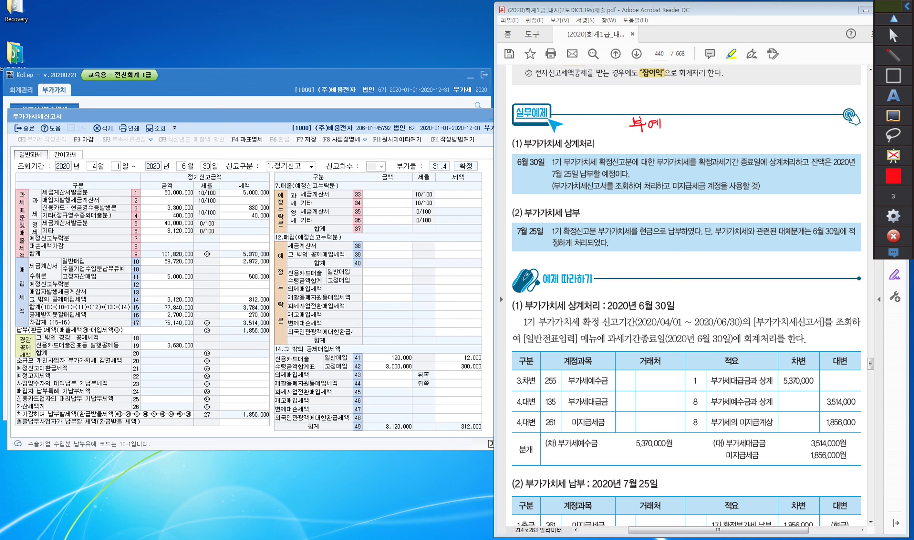
pyautogui.moveTo(669, 112); pyautogui.dragTo(675, 127)
pyautogui.moveTo(671, 113); pyautogui.dragTo(731, 115)
# Handwrite 부대 3,514,000 under the 부예 line above the first example
pyautogui.moveTo(639, 135); pyautogui.dragTo(644, 145)
pyautogui.moveTo(631, 146)
pyautogui.mouseDown()
pyautogui.moveTo(645, 155)
pyautogui.moveTo(660, 140)
pyautogui.mouseUp()
pyautogui.moveTo(657, 140); pyautogui.dragTo(664, 146)
pyautogui.moveTo(670, 130); pyautogui.dragTo(669, 151)
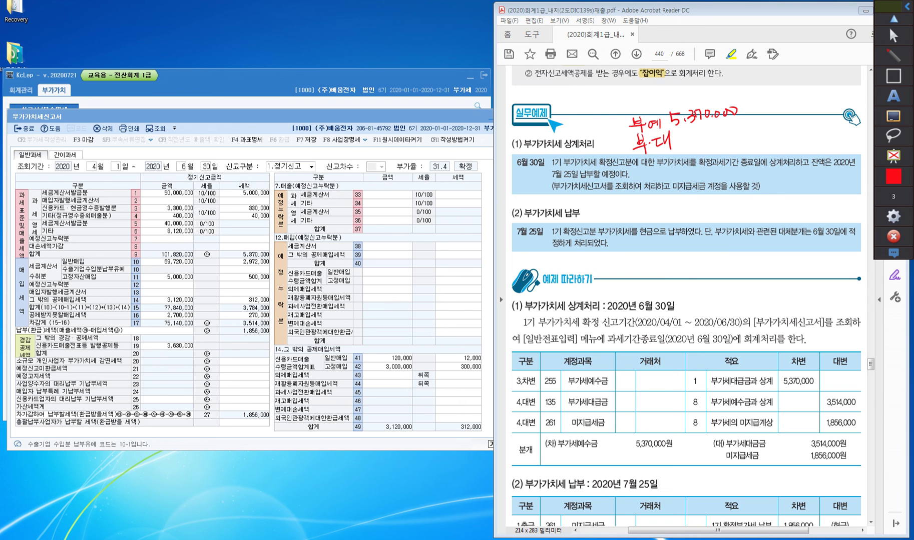
pyautogui.moveTo(684, 134)
pyautogui.mouseDown()
pyautogui.moveTo(686, 147)
pyautogui.moveTo(702, 143)
pyautogui.mouseUp()
pyautogui.moveTo(700, 134)
pyautogui.mouseDown()
pyautogui.moveTo(707, 130)
pyautogui.moveTo(708, 142)
pyautogui.mouseUp()
pyautogui.moveTo(717, 131)
pyautogui.mouseDown()
pyautogui.moveTo(719, 145)
pyautogui.moveTo(744, 131)
pyautogui.mouseUp()
# Draw an arrow to 미지급세금 in the first example and handwrite 1,856,000 beside it
pyautogui.moveTo(690, 193)
pyautogui.mouseDown()
pyautogui.moveTo(703, 205)
pyautogui.moveTo(685, 199)
pyautogui.moveTo(697, 197)
pyautogui.mouseUp()
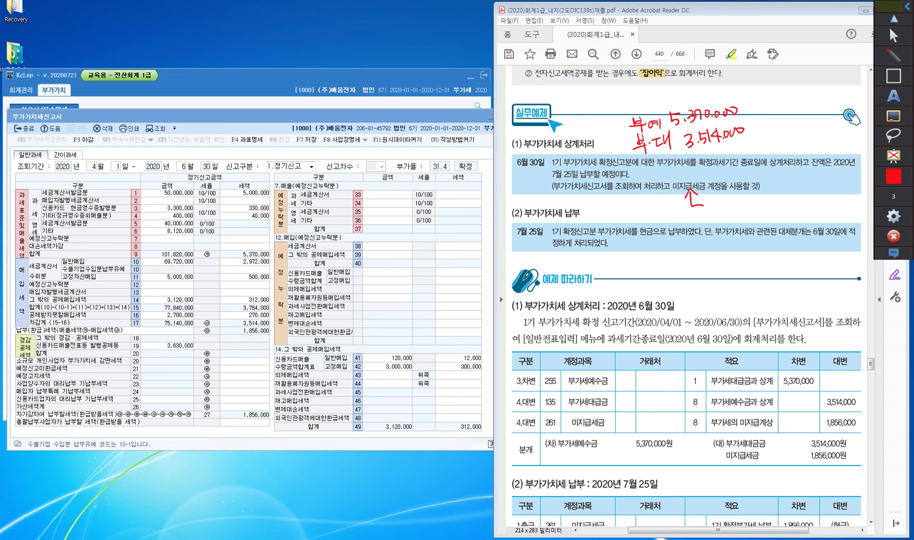
pyautogui.moveTo(705, 198)
pyautogui.mouseDown()
pyautogui.moveTo(707, 210)
pyautogui.moveTo(760, 205)
pyautogui.mouseUp()
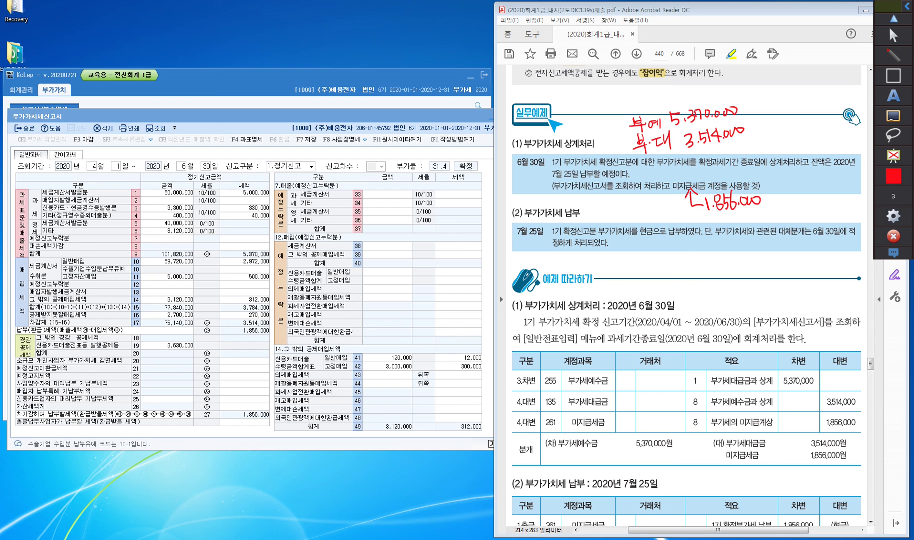
pyautogui.click(890, 22)
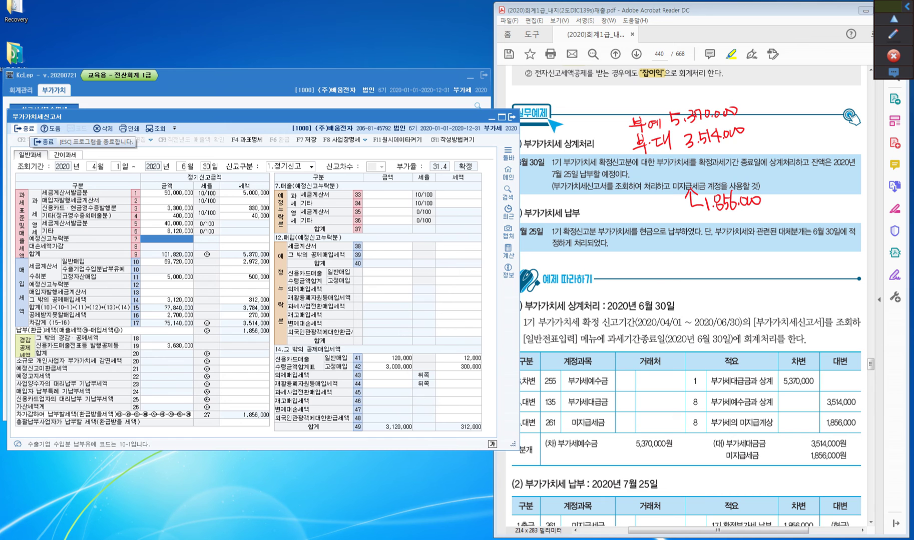
# Save and close the 부가가치세신고서 in KcLep, and open 일반전표입력 from 회계관리
pyautogui.click(24, 128)
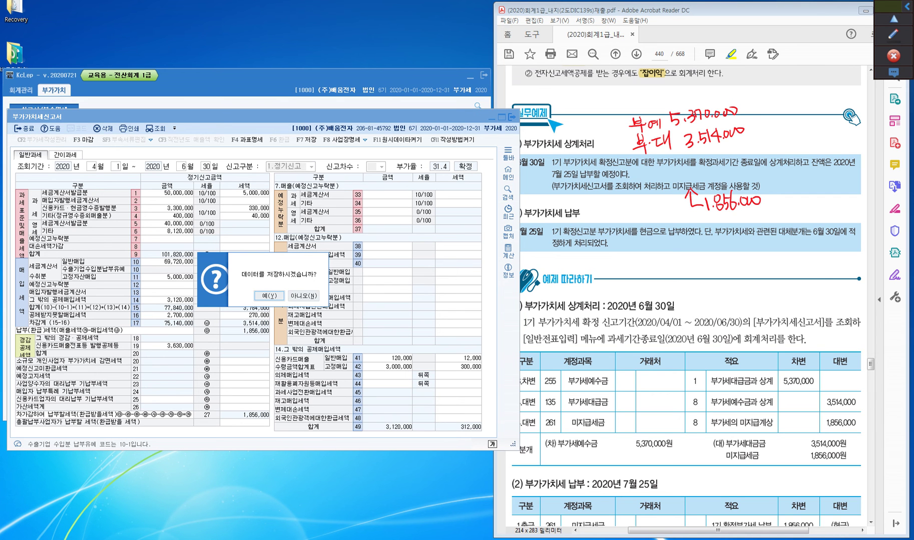
pyautogui.press('Return')
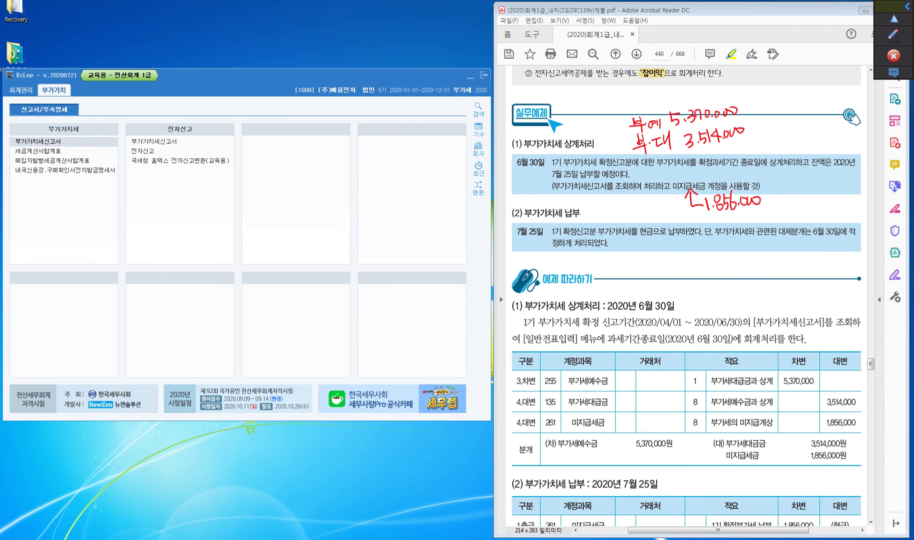
pyautogui.click(20, 91)
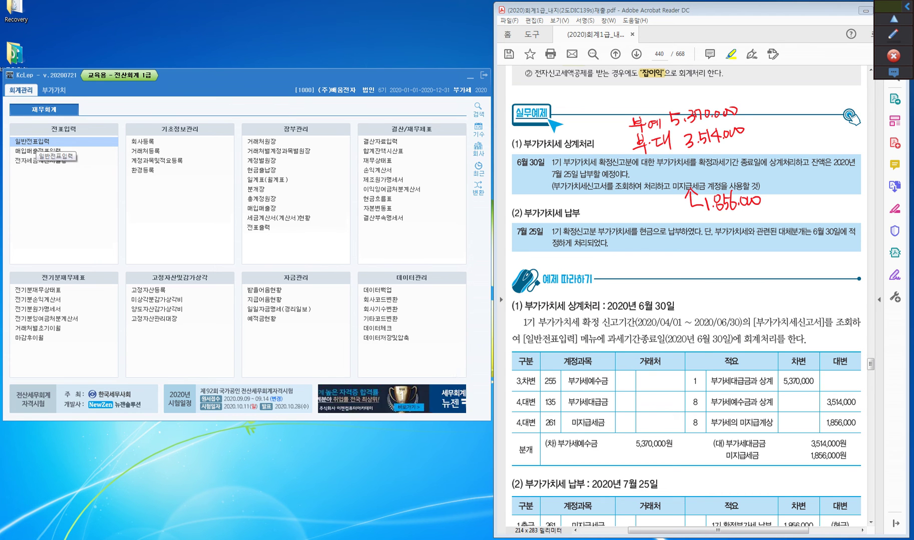
pyautogui.click(33, 142)
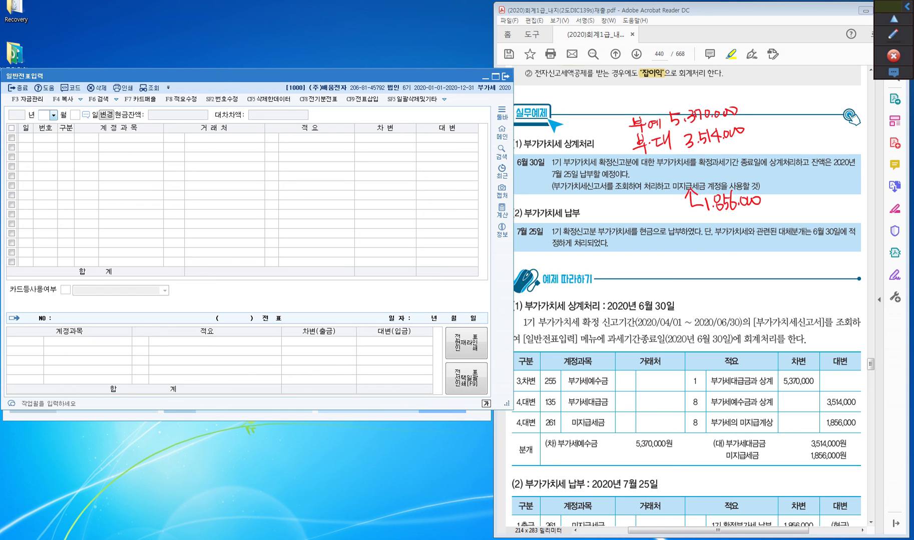
# Set the voucher entry date to June 30, 2020
pyautogui.write('06')
pyautogui.write('3')
pyautogui.write('0')
pyautogui.press('Return')
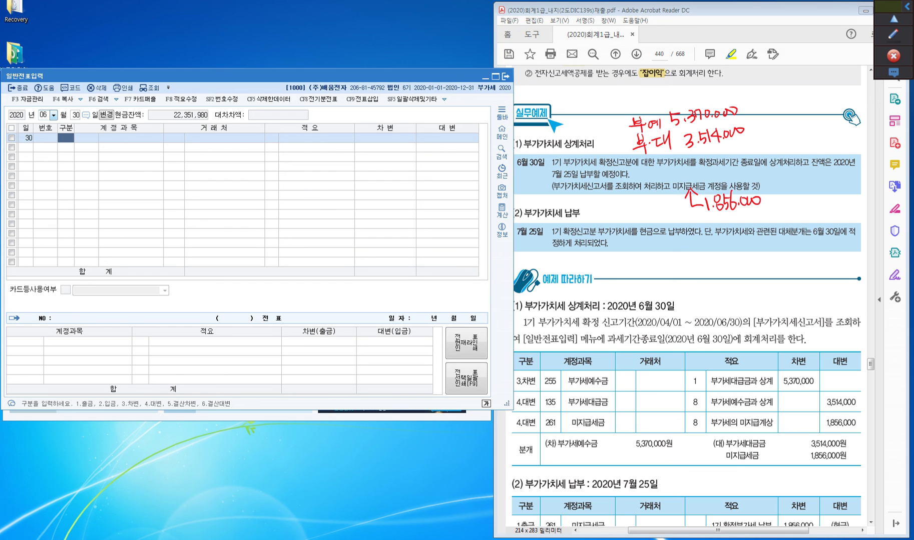
# Enter a 차변 line for account 255 부가세예수금 with 적요 1 부가세대급금과 상계 and amount 5,370,000
pyautogui.write('3')
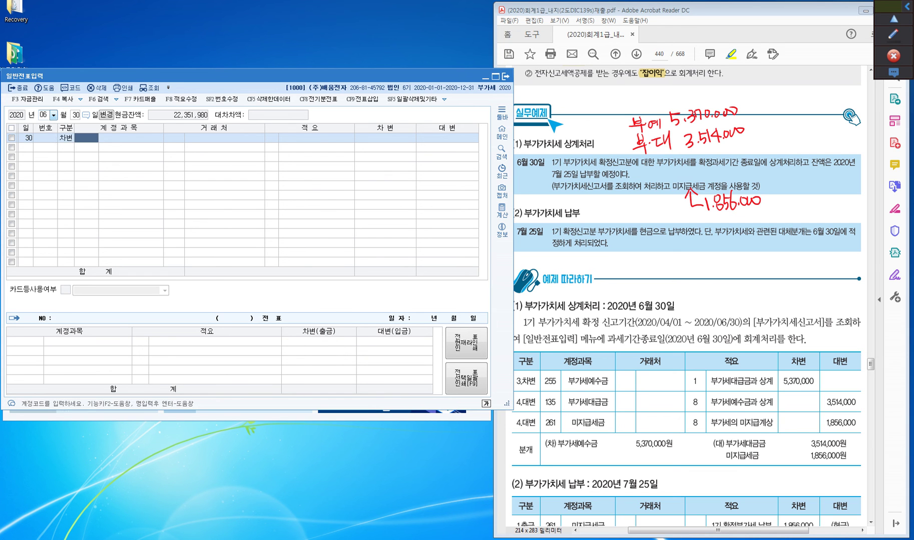
pyautogui.write('255')
pyautogui.press('Return')
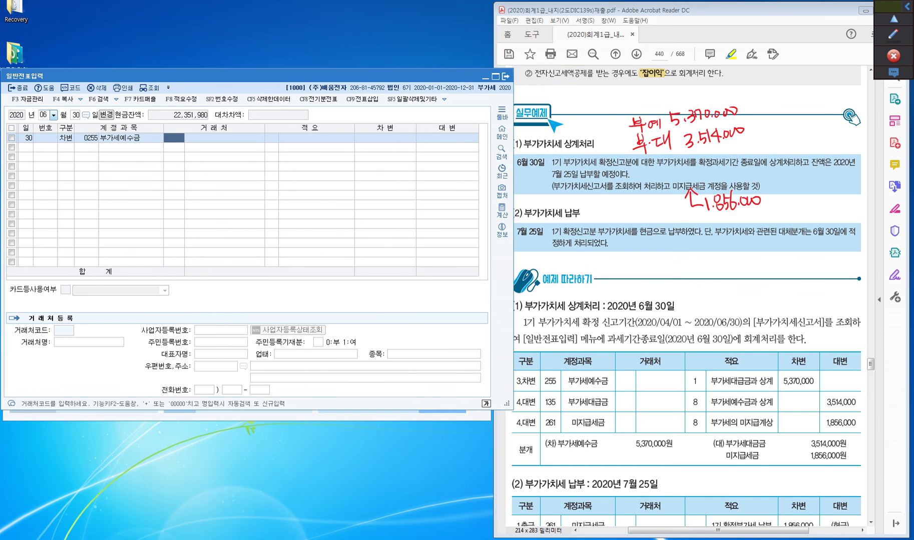
pyautogui.press('Return')
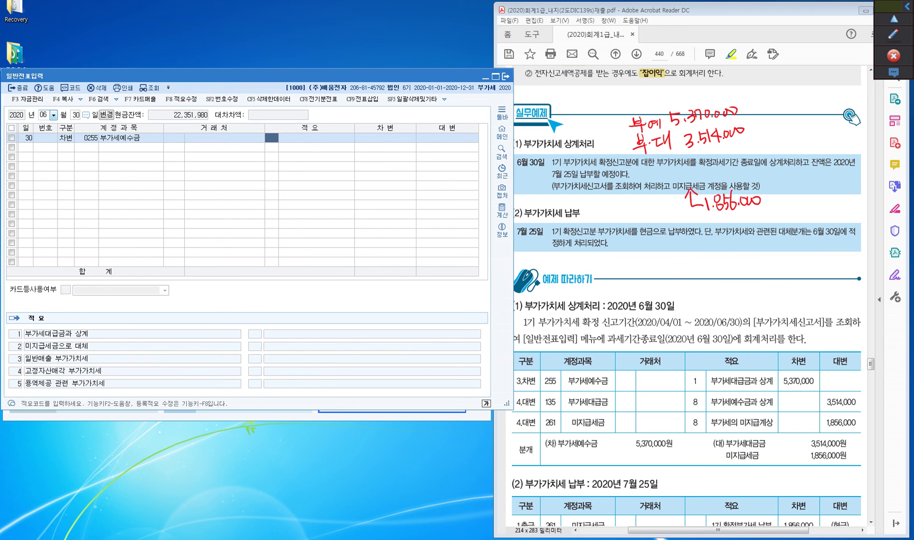
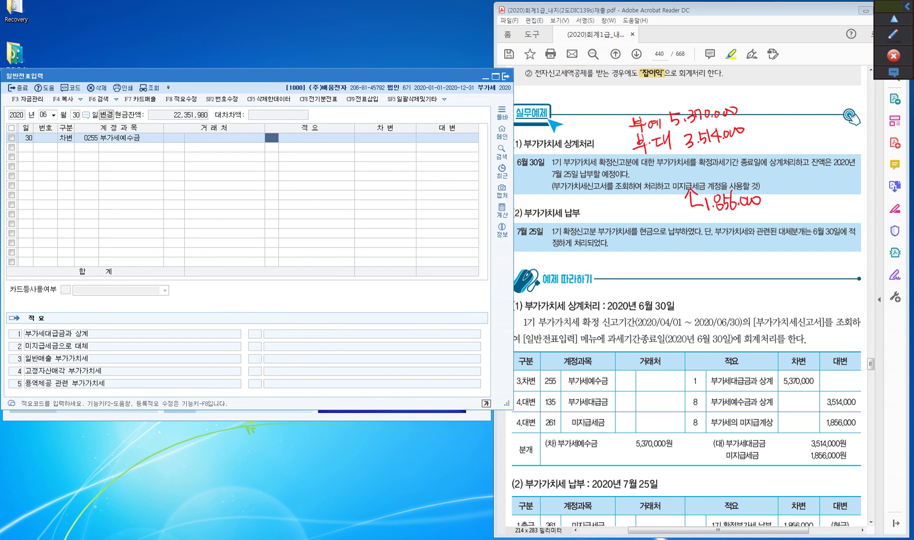
pyautogui.write('1')
pyautogui.press('Return')
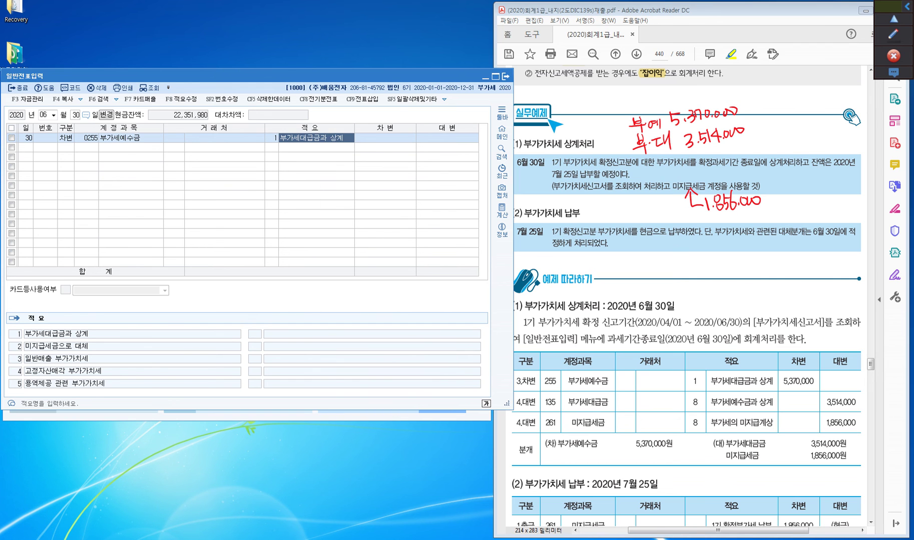
pyautogui.press('Return')
pyautogui.write('5370000')
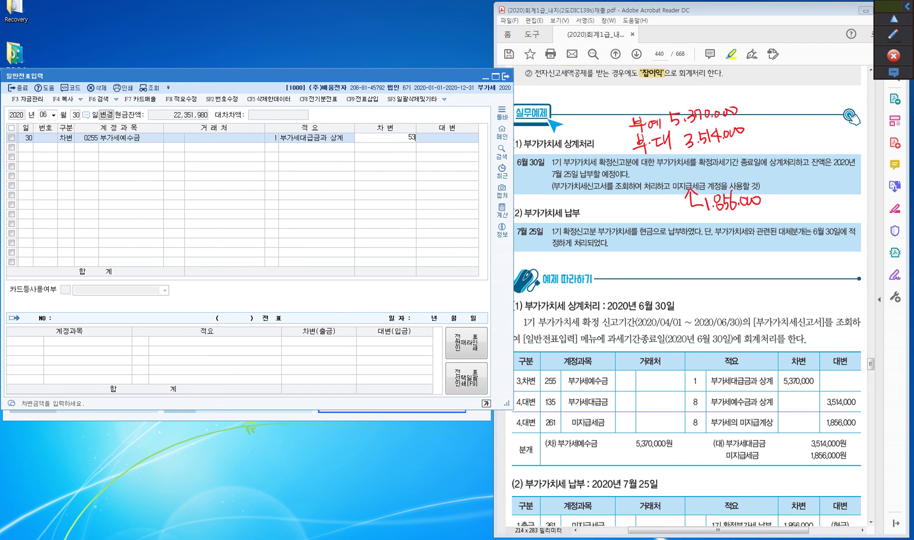
pyautogui.press('Return')
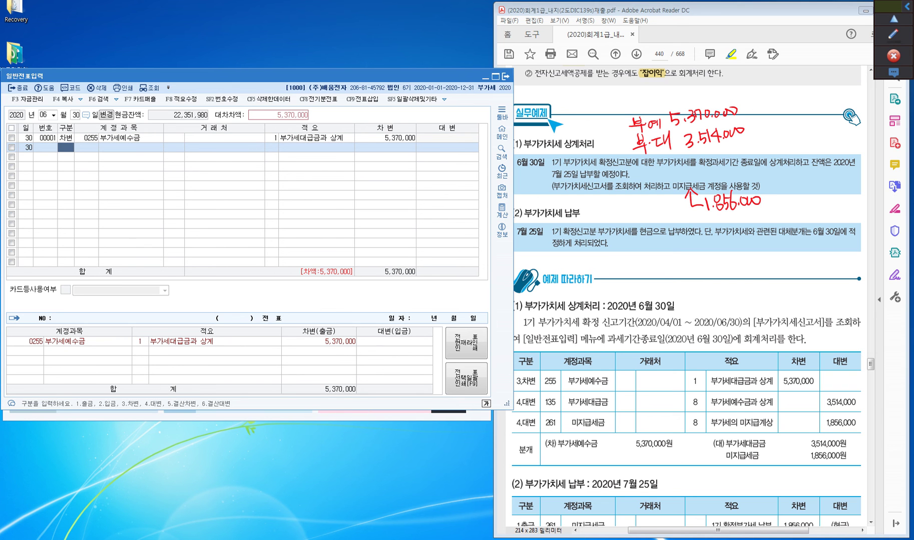
# Enter a 대변 line for account 135 부가세대급금 with 적요 8 부가세 예수금과 상계 and amount 3,514,000
pyautogui.write('4')
pyautogui.press('Return')
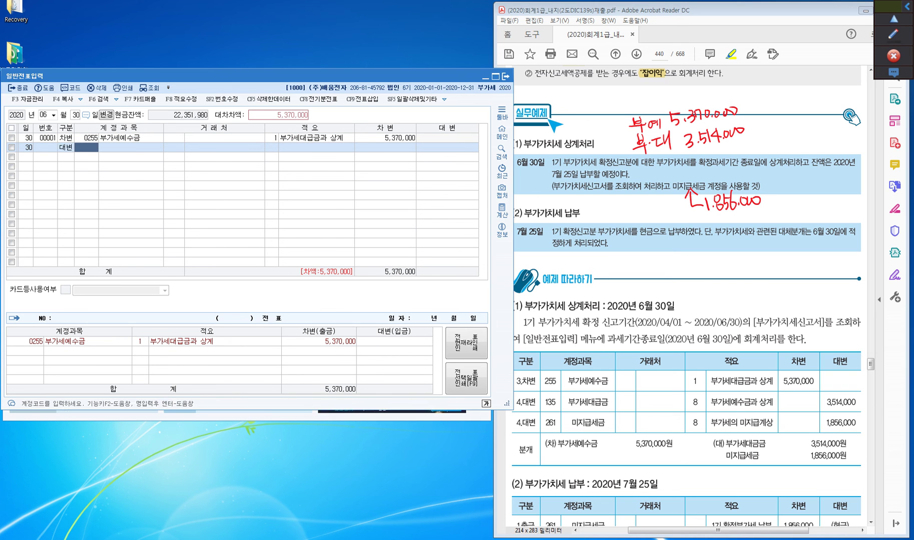
pyautogui.write('135')
pyautogui.press('Return')
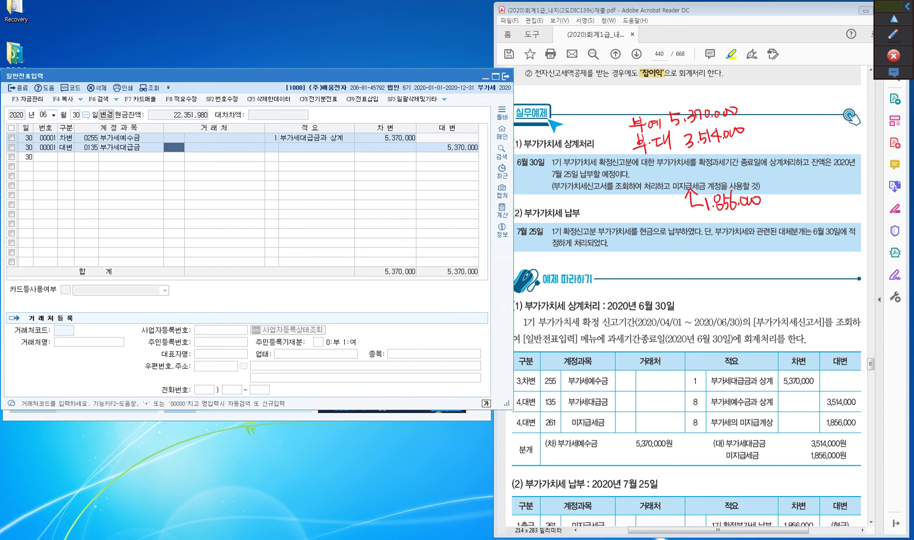
pyautogui.press('Return')
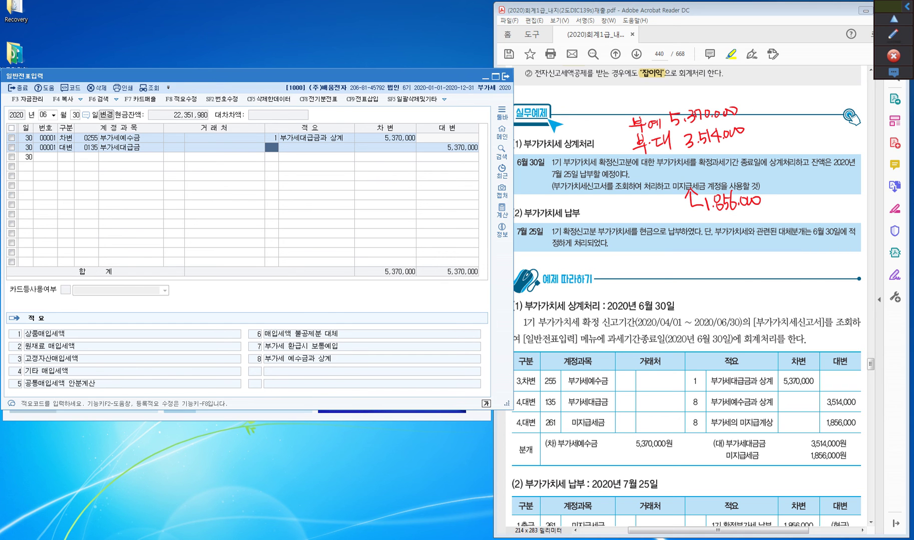
pyautogui.write('8')
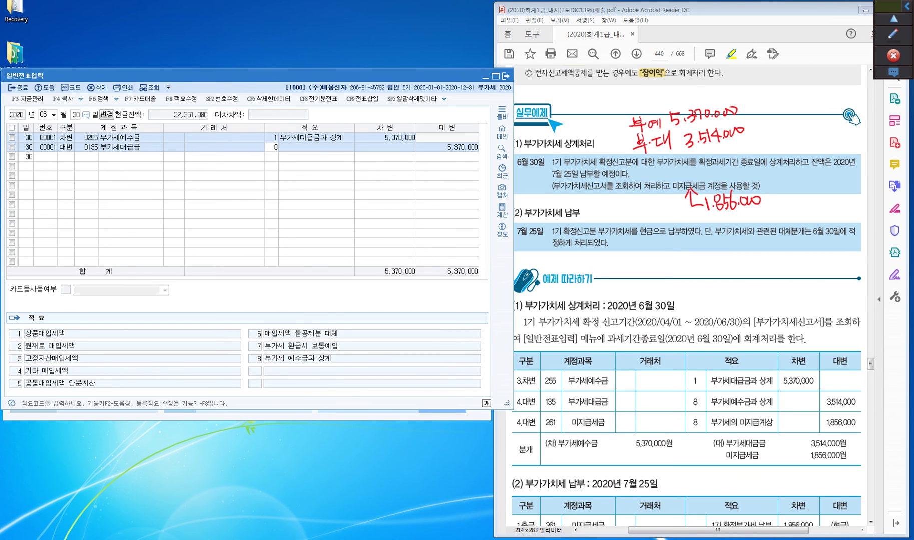
pyautogui.press('Return')
pyautogui.press('Return')
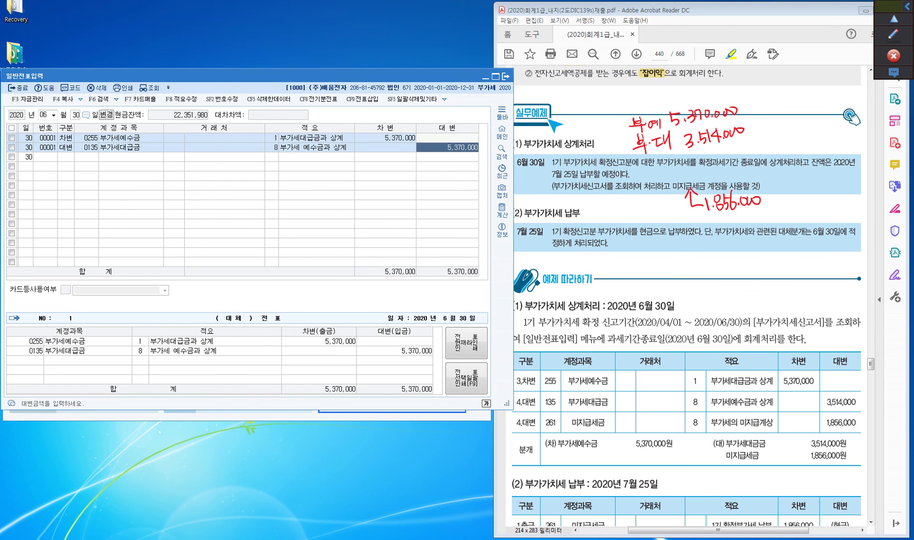
pyautogui.write('3514000')
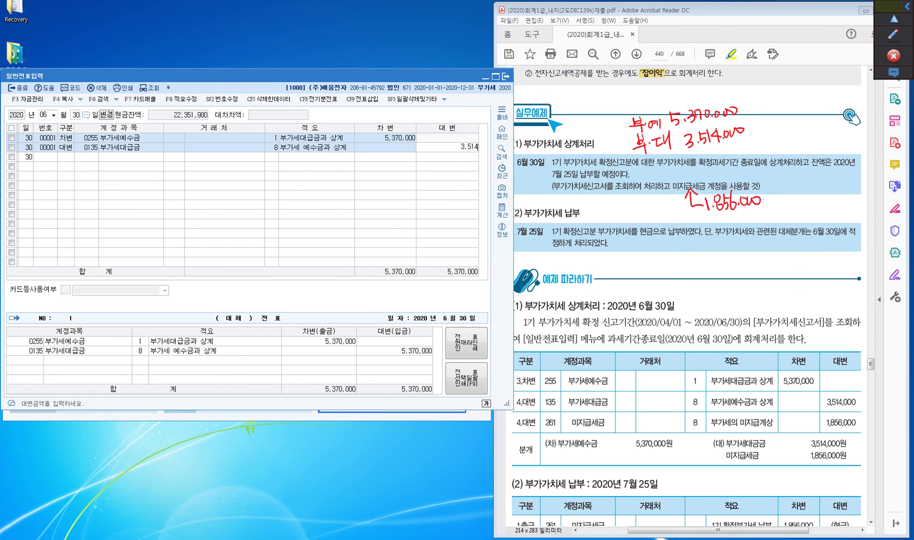
pyautogui.press('Return')
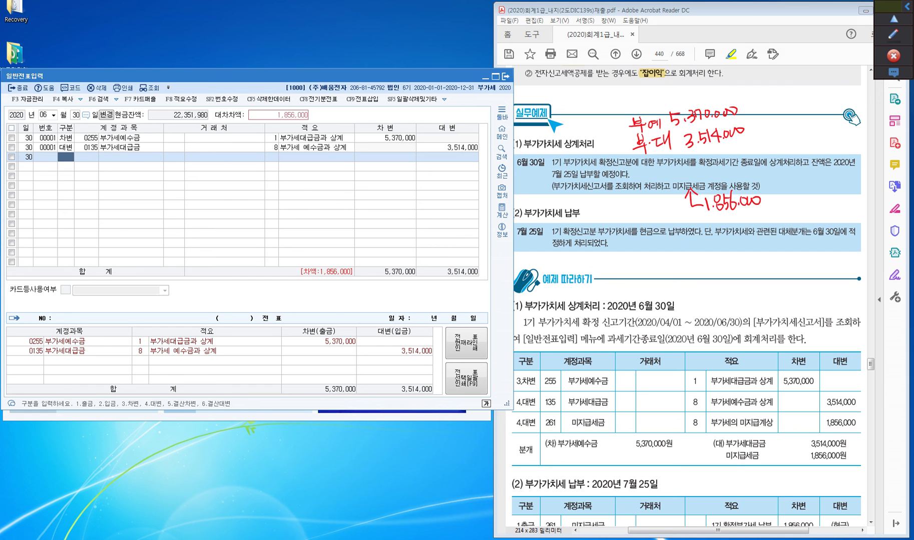
# Enter a 대변 line for account 261 미지급세금 with 적요 8 부가세의 미지급 계상 and amount 1,856,000
pyautogui.write('4')
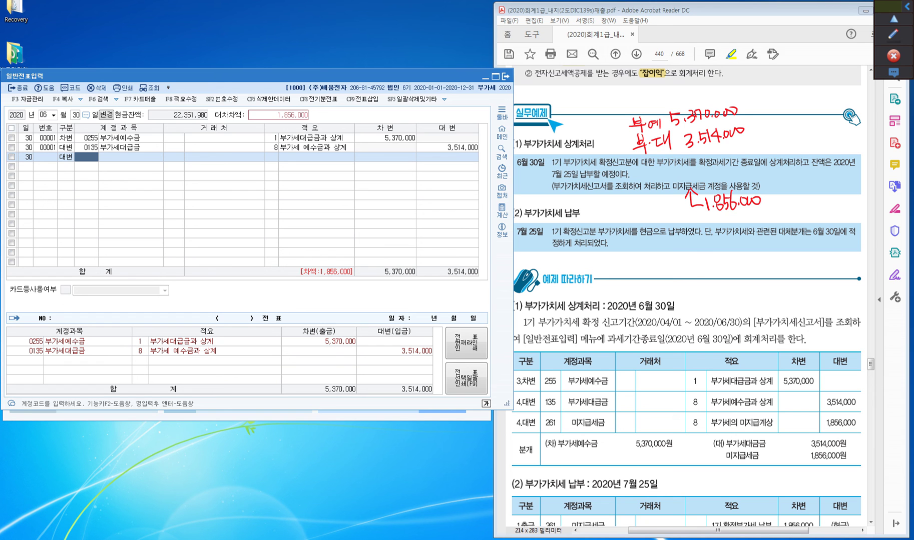
pyautogui.write('261')
pyautogui.press('Return')
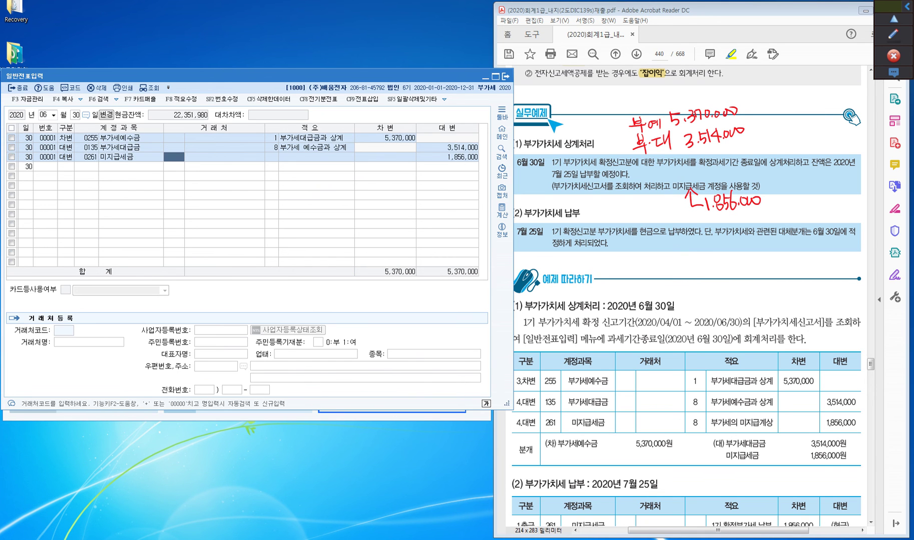
pyautogui.press('Return')
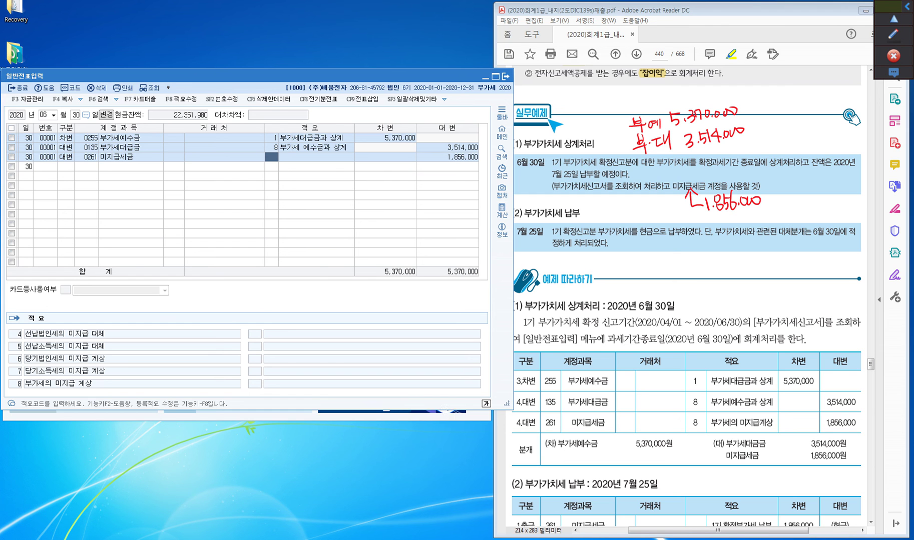
pyautogui.click(70, 384)
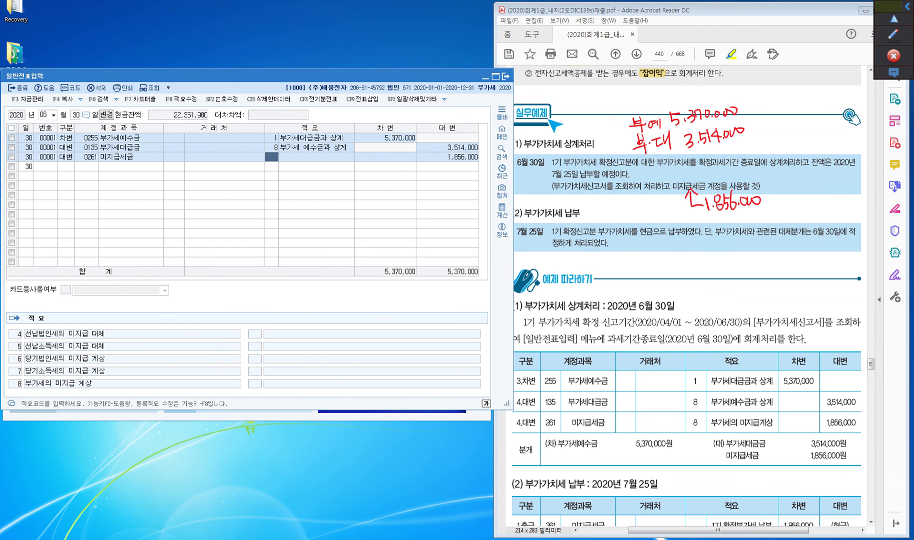
pyautogui.write('8')
pyautogui.press('Return')
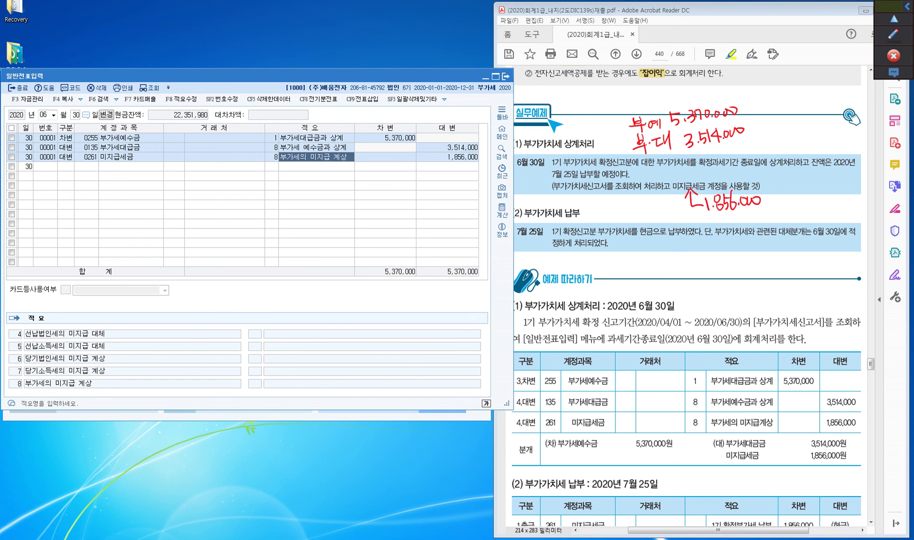
pyautogui.press('Return')
pyautogui.press('Return')
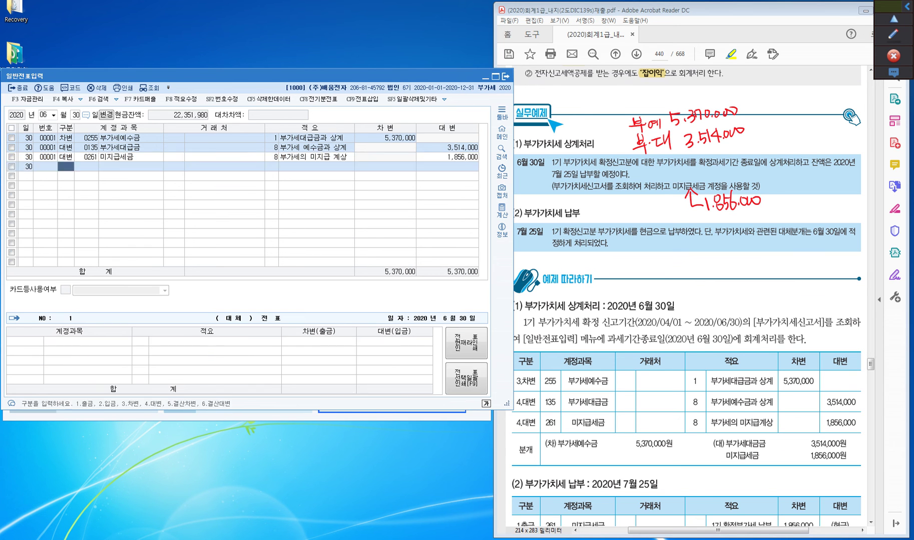
pyautogui.press('Up')
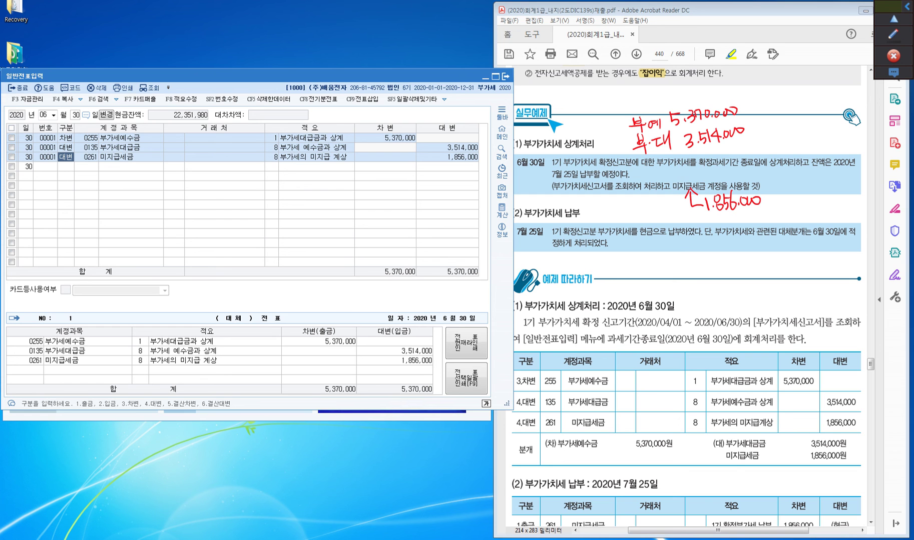
# Set the voucher entry date to July 25, 2020, and highlight 미지급세금 in the textbook PDF's first example
pyautogui.click(53, 115)
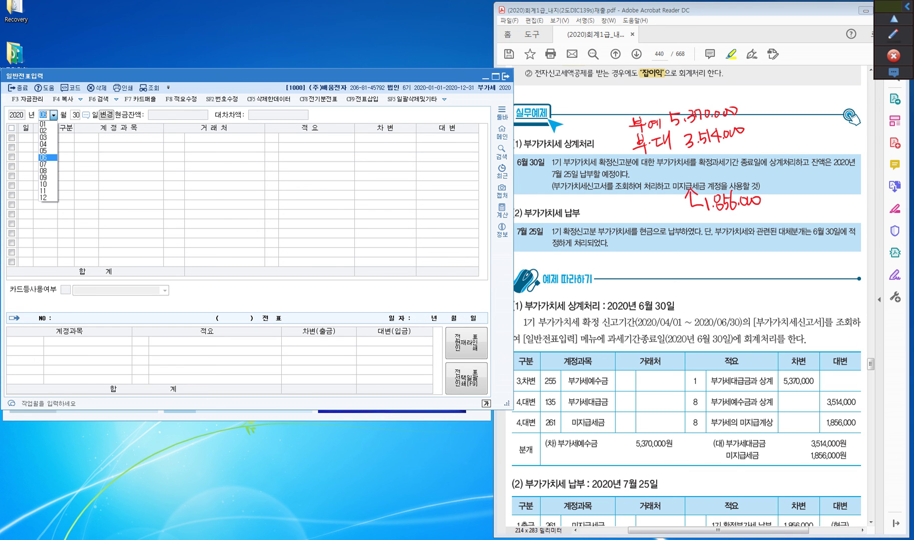
pyautogui.press('Down')
pyautogui.press('Return')
pyautogui.write('25')
pyautogui.press('Return')
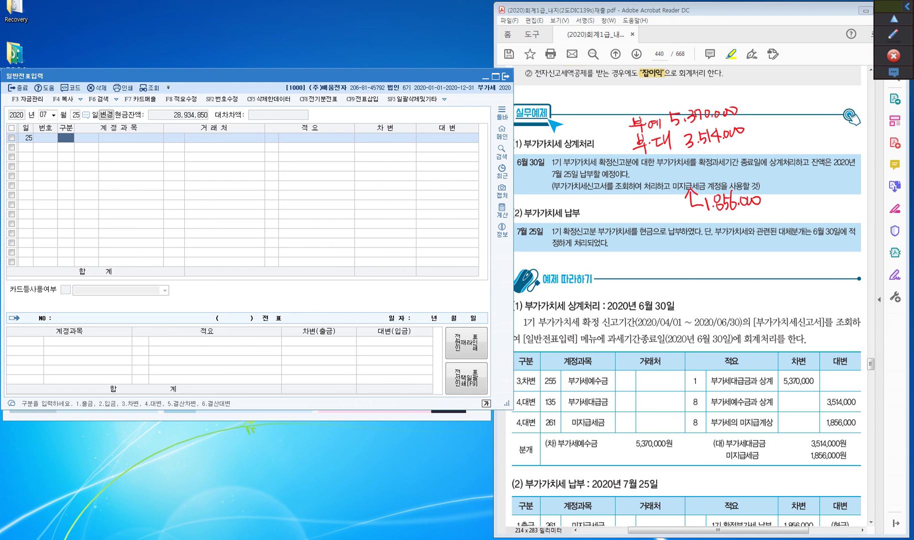
pyautogui.moveTo(671, 186); pyautogui.dragTo(707, 186)
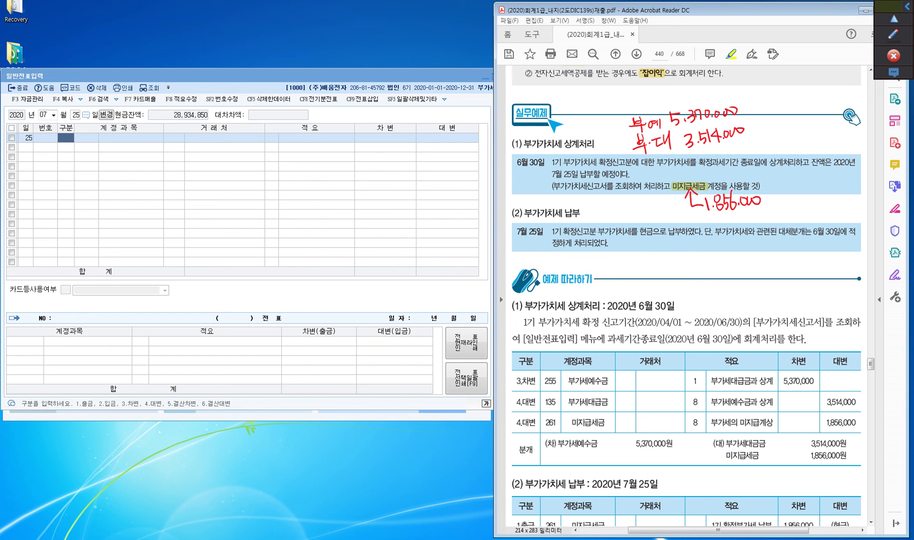
# Enter a 차변 line for account 261 미지급세금 with the 적요 text "1기확정부가가치세 납부" and amount 1,856,000
pyautogui.write('3')
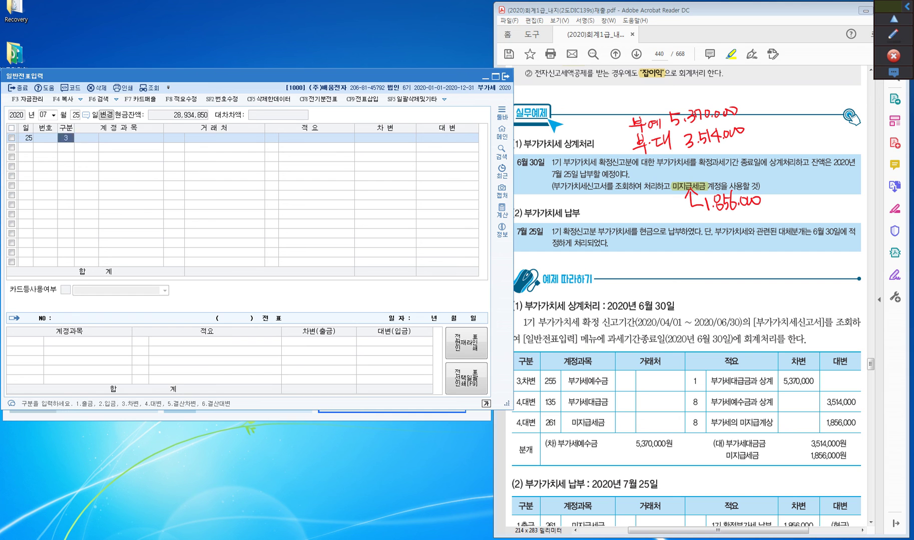
pyautogui.press('Return')
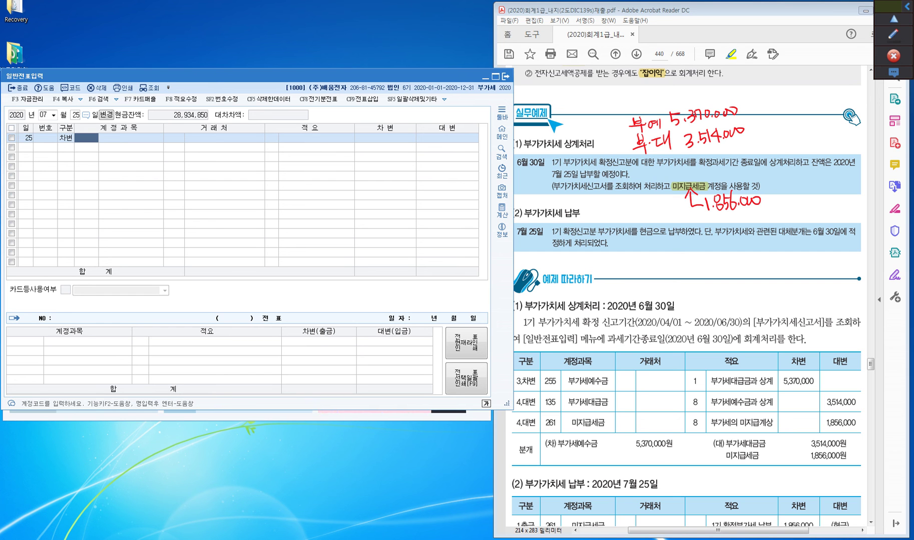
pyautogui.write('261')
pyautogui.press('Return')
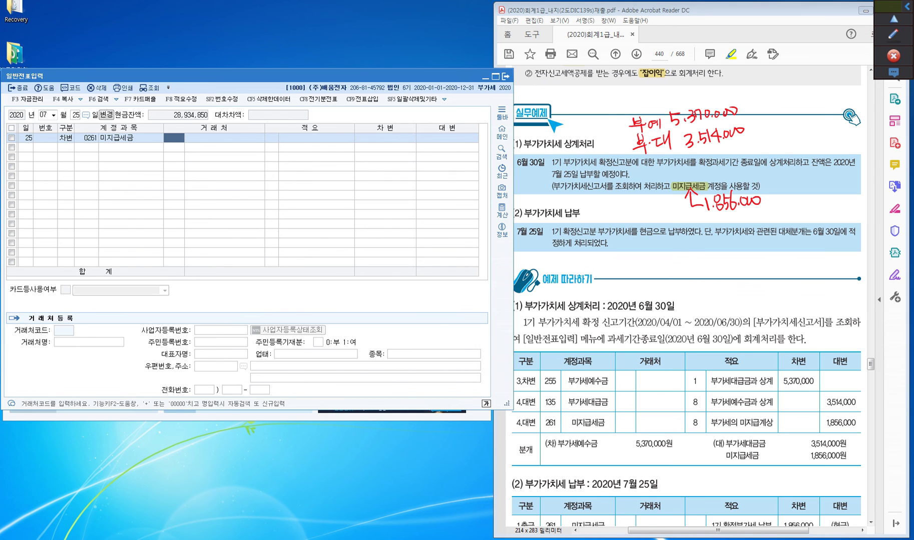
pyautogui.press('Return')
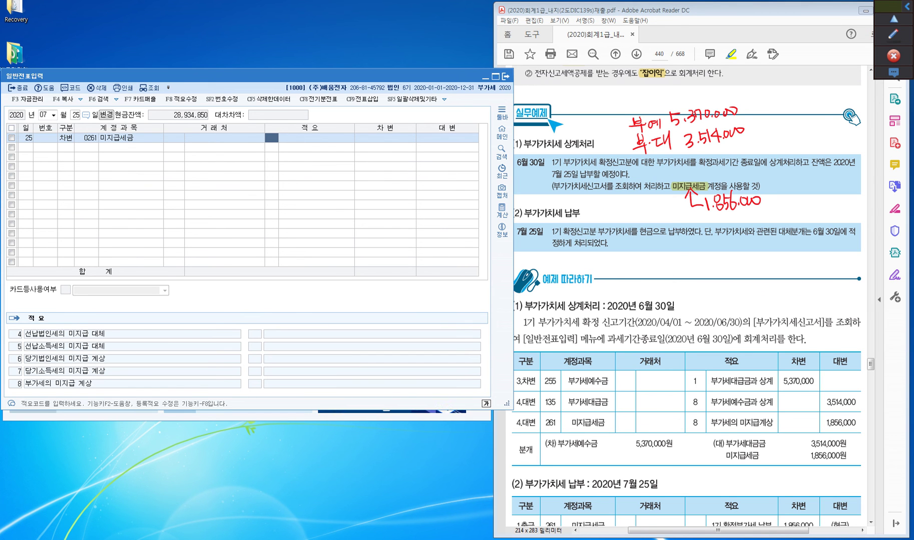
pyautogui.press('Return')
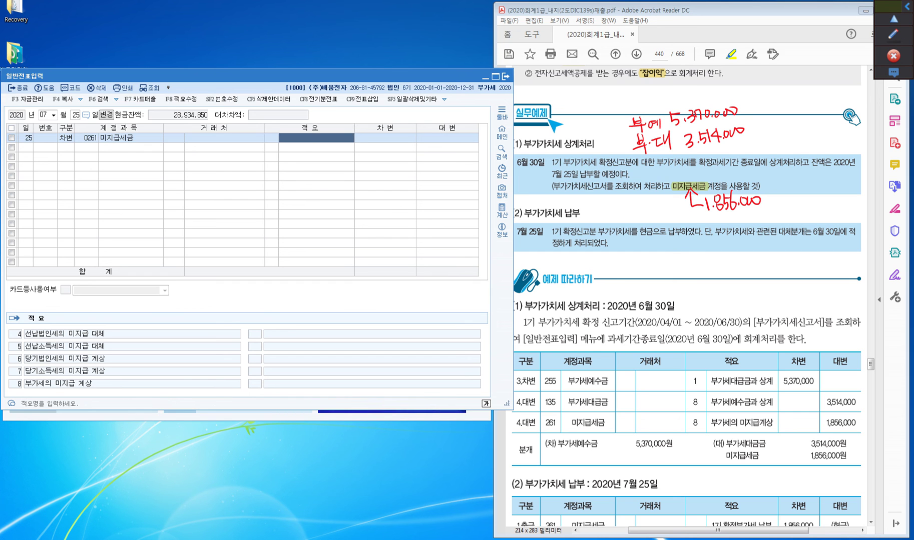
pyautogui.write('1기확')
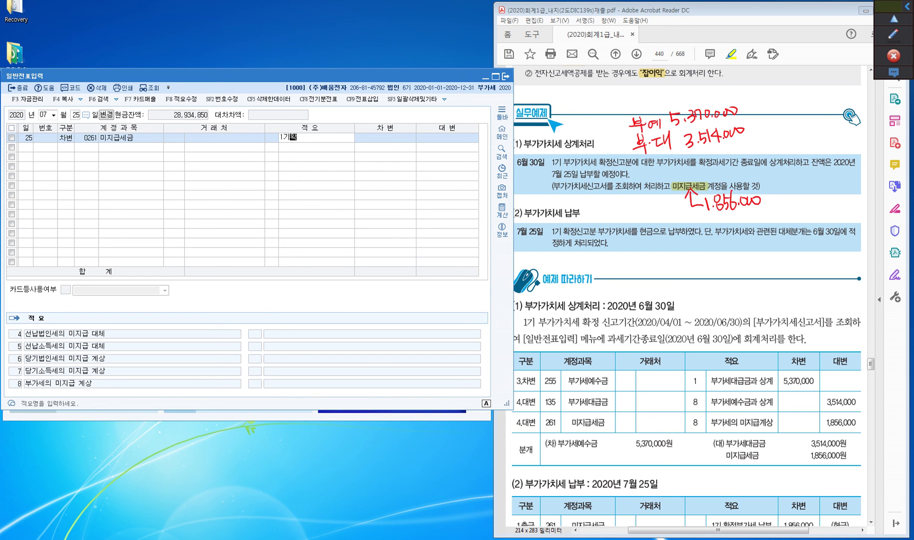
pyautogui.write('정부가가치')
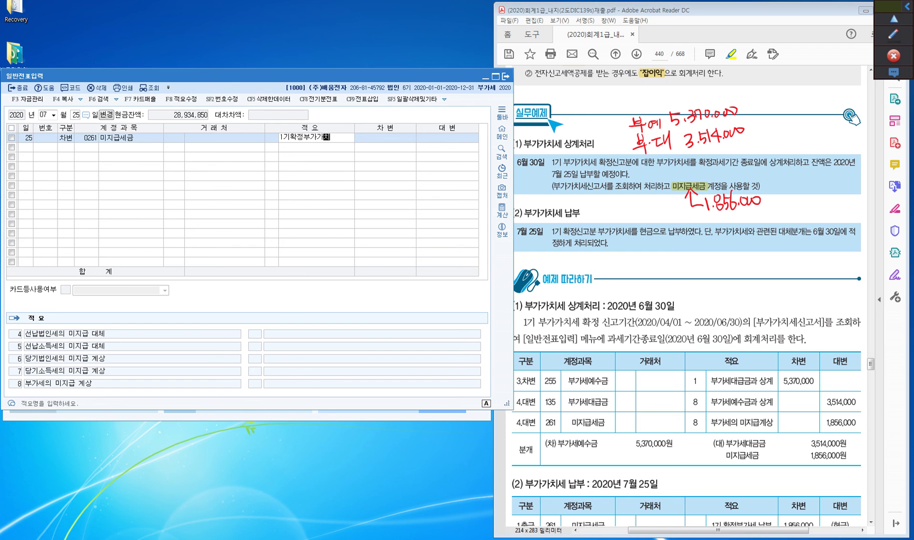
pyautogui.write('세 납')
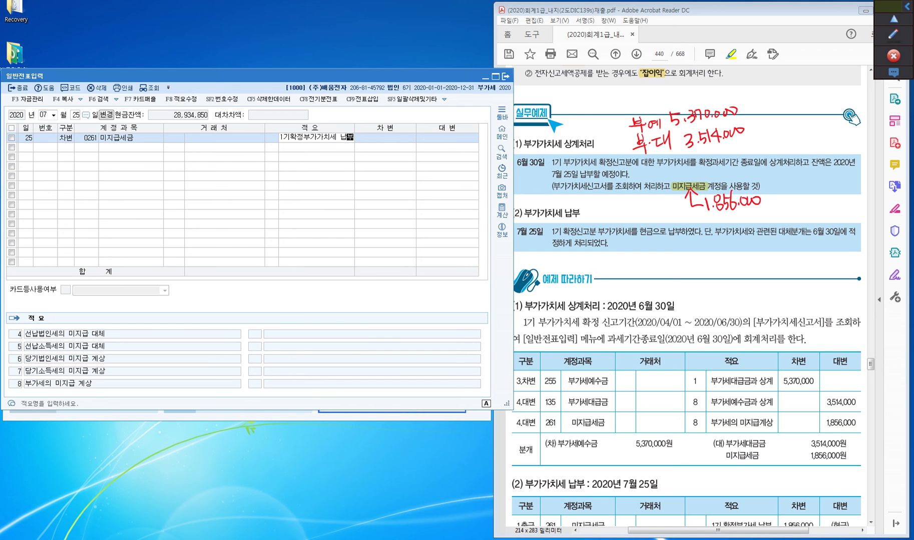
pyautogui.write('부')
pyautogui.press('Return')
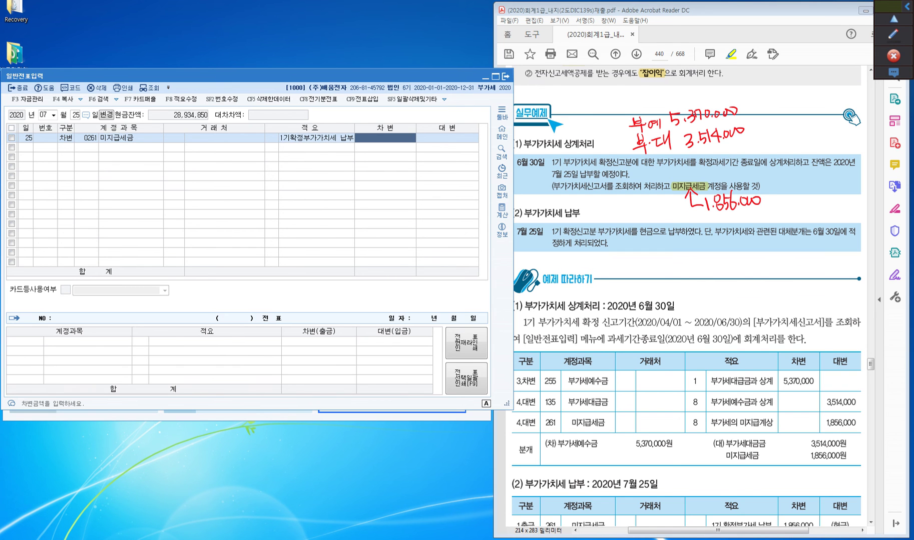
pyautogui.write('1856000')
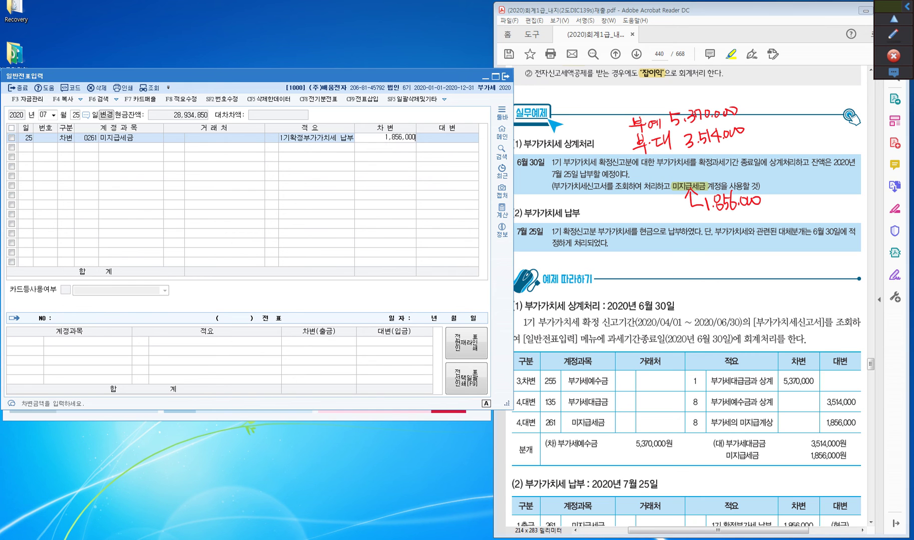
pyautogui.press('Return')
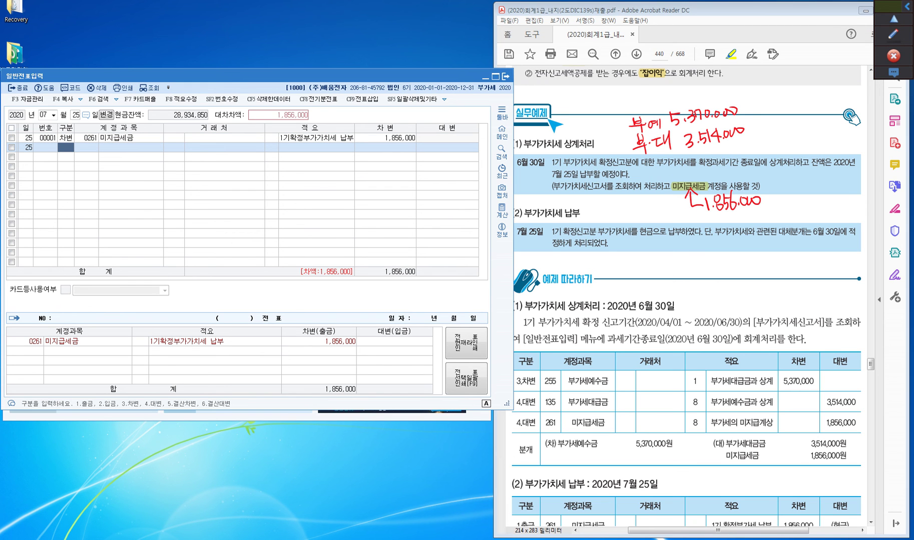
# Enter a 대변 line for account 101 현금 with the same 적요 "1기확정부가가치세 납부" and amount 1,856,000
pyautogui.write('4')
pyautogui.press('Return')
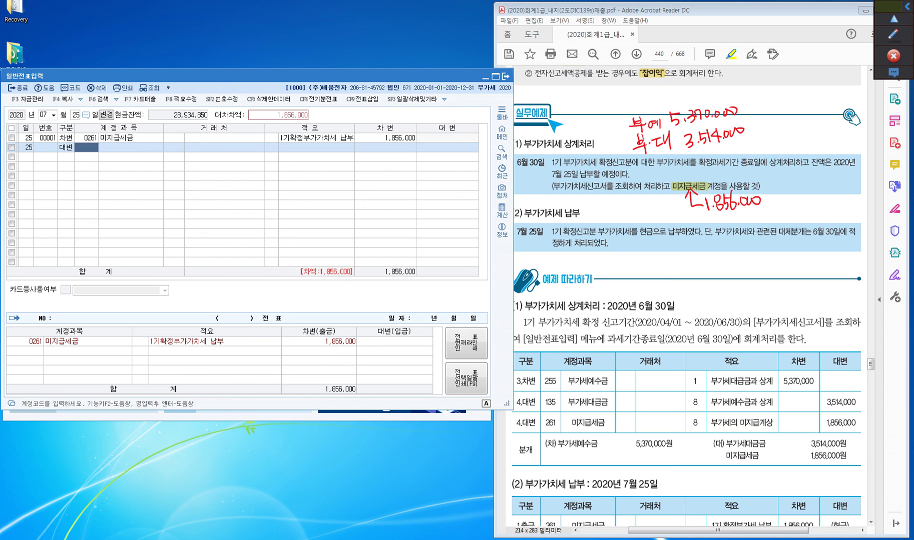
pyautogui.write('101')
pyautogui.press('Return')
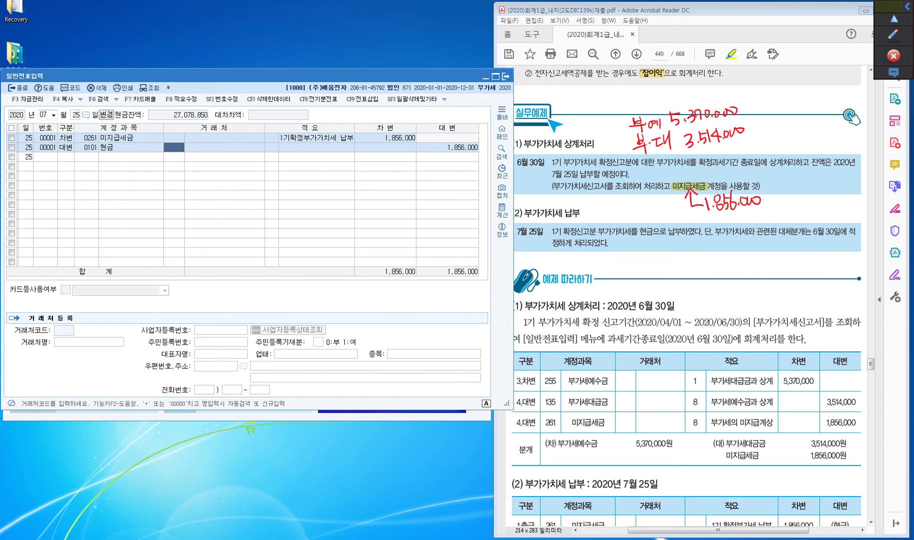
pyautogui.press('Return')
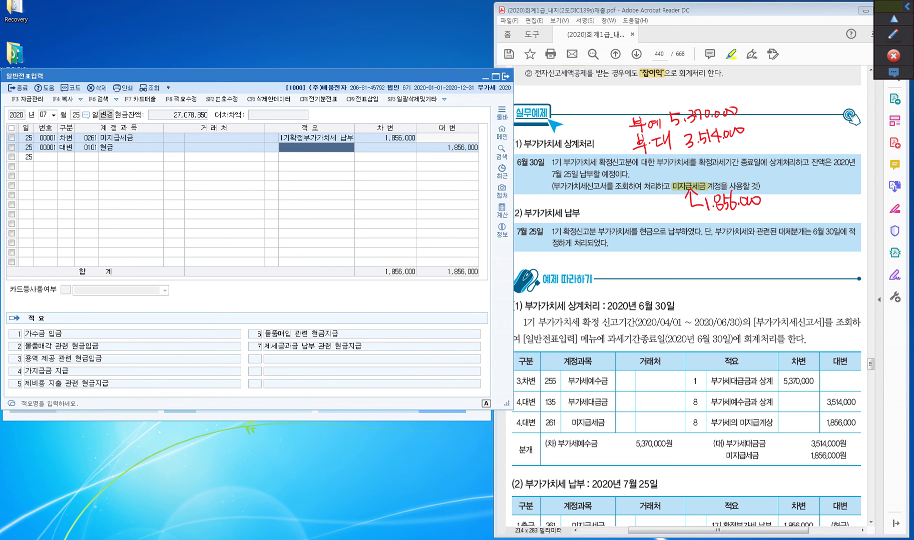
pyautogui.press('Return')
pyautogui.press('Return')
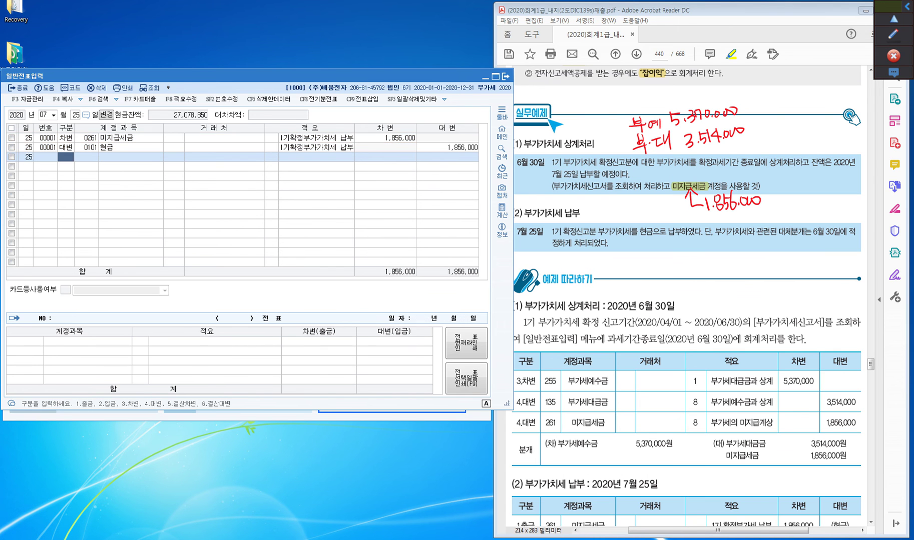
pyautogui.press('Up')
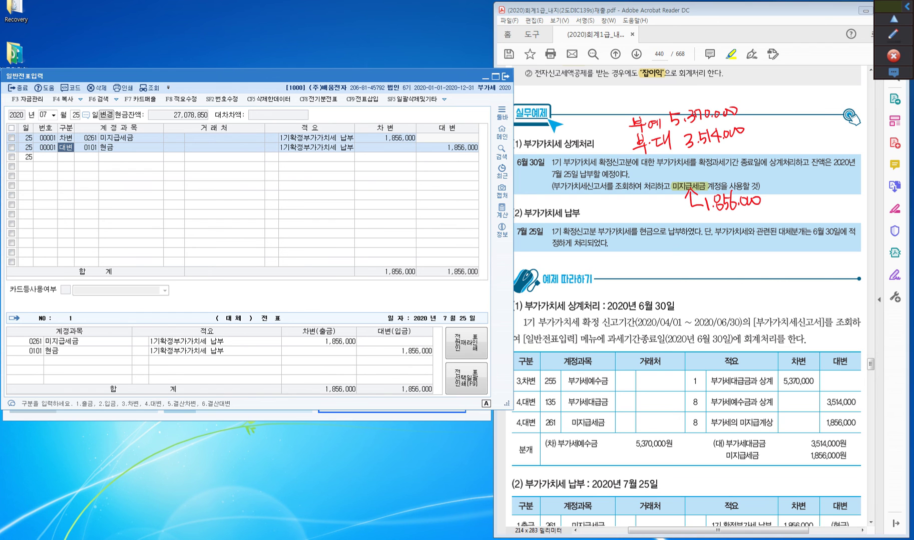